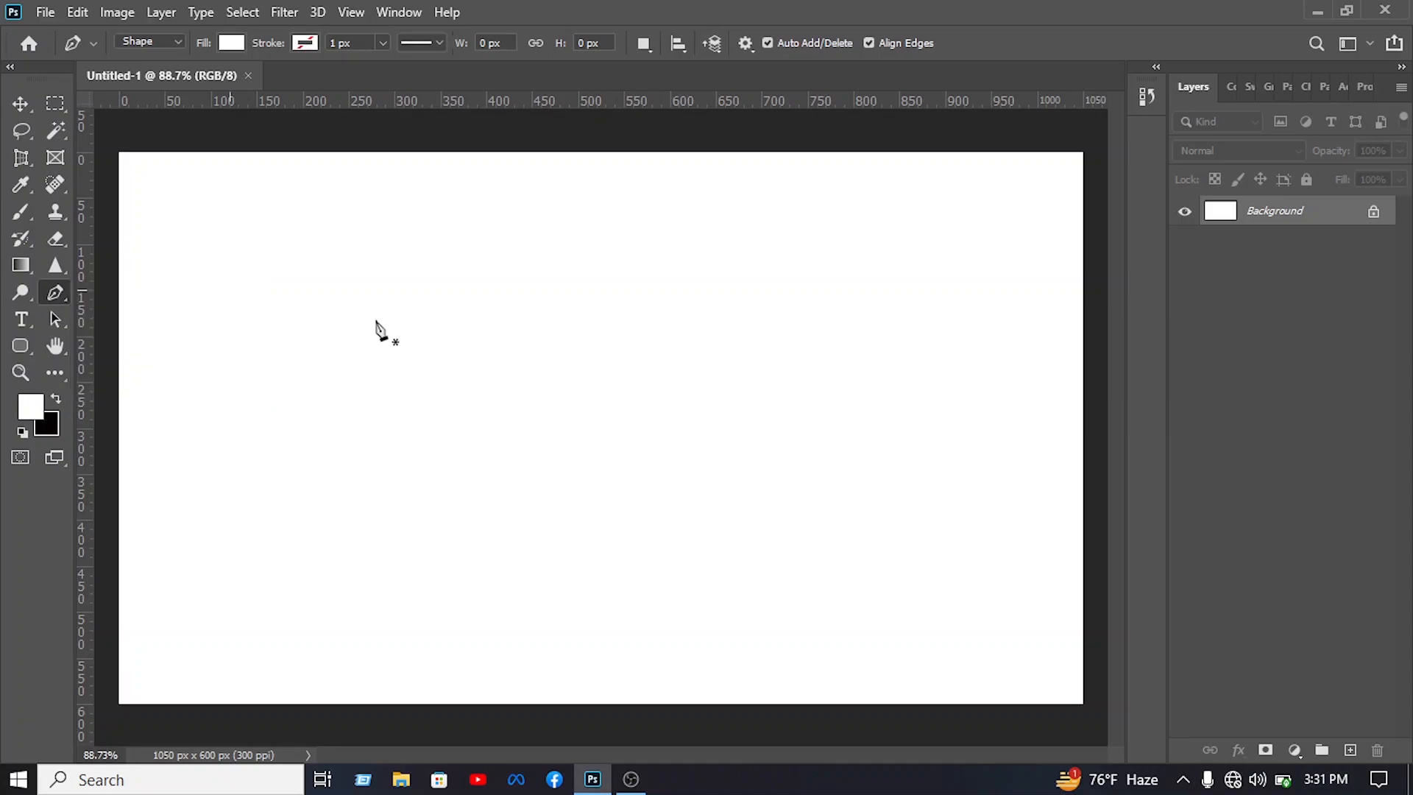
# Draw a closed S-shaped ribbon about 668 px wide with the Pen tool and move it toward the canvas's upper left
pyautogui.moveTo(744, 401); pyautogui.dragTo(986, 646)
pyautogui.moveTo(1039, 368); pyautogui.dragTo(1038, 305)
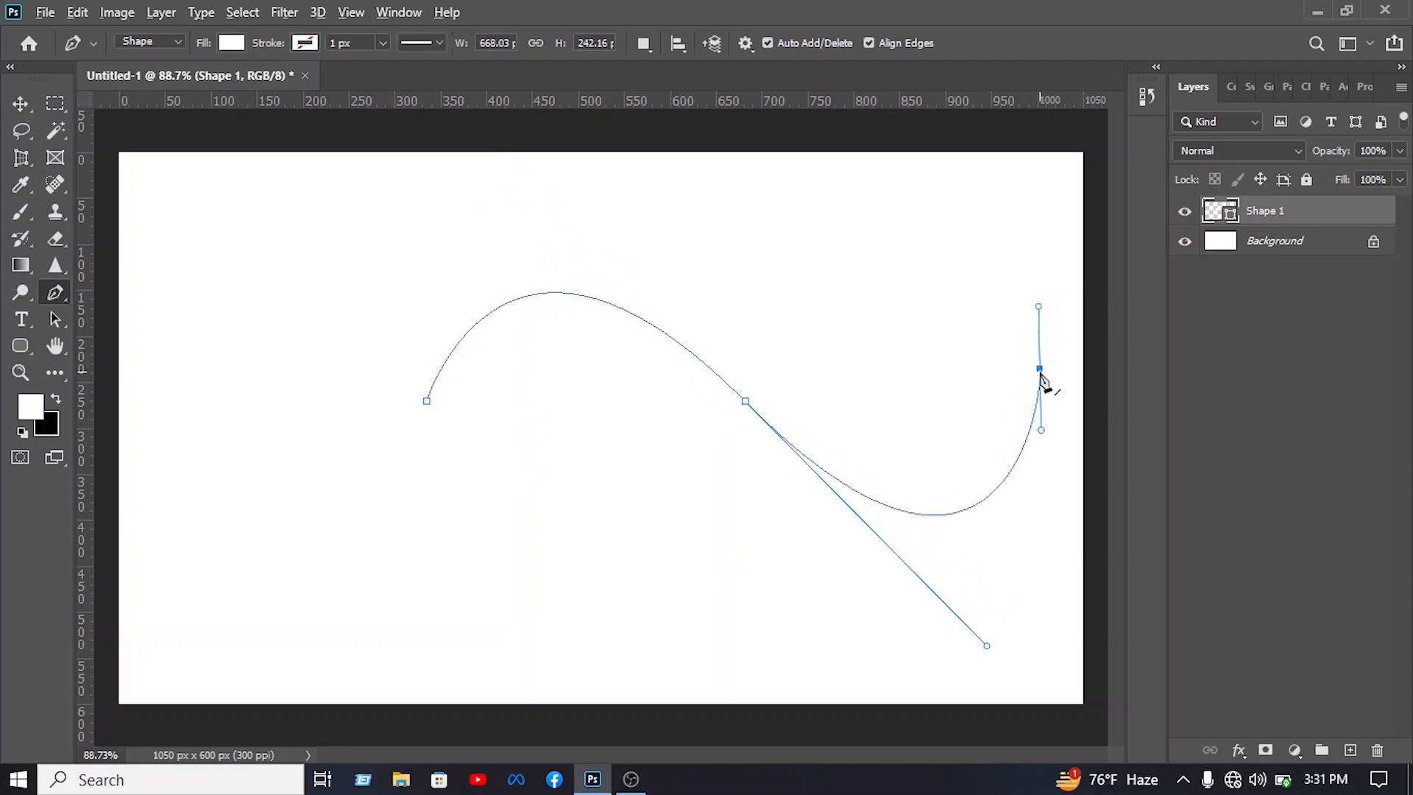
pyautogui.moveTo(692, 515); pyautogui.dragTo(316, 238)
pyautogui.moveTo(427, 401); pyautogui.dragTo(331, 488)
pyautogui.click(20, 91)
pyautogui.moveTo(722, 435); pyautogui.dragTo(521, 375)
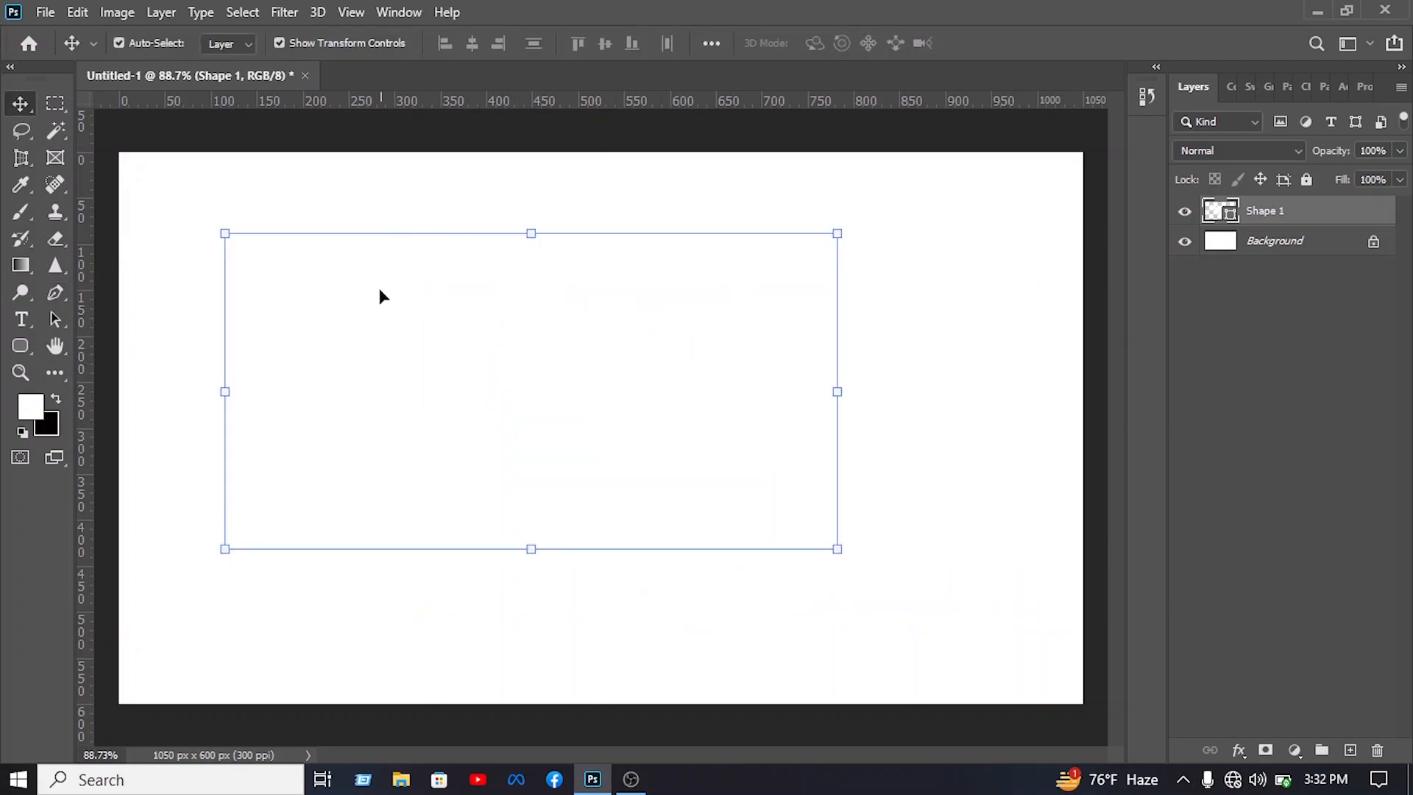
# Fill the ribbon shape with bright red, reposition it near the canvas centre and deselect it
pyautogui.doubleClick(1212, 209)
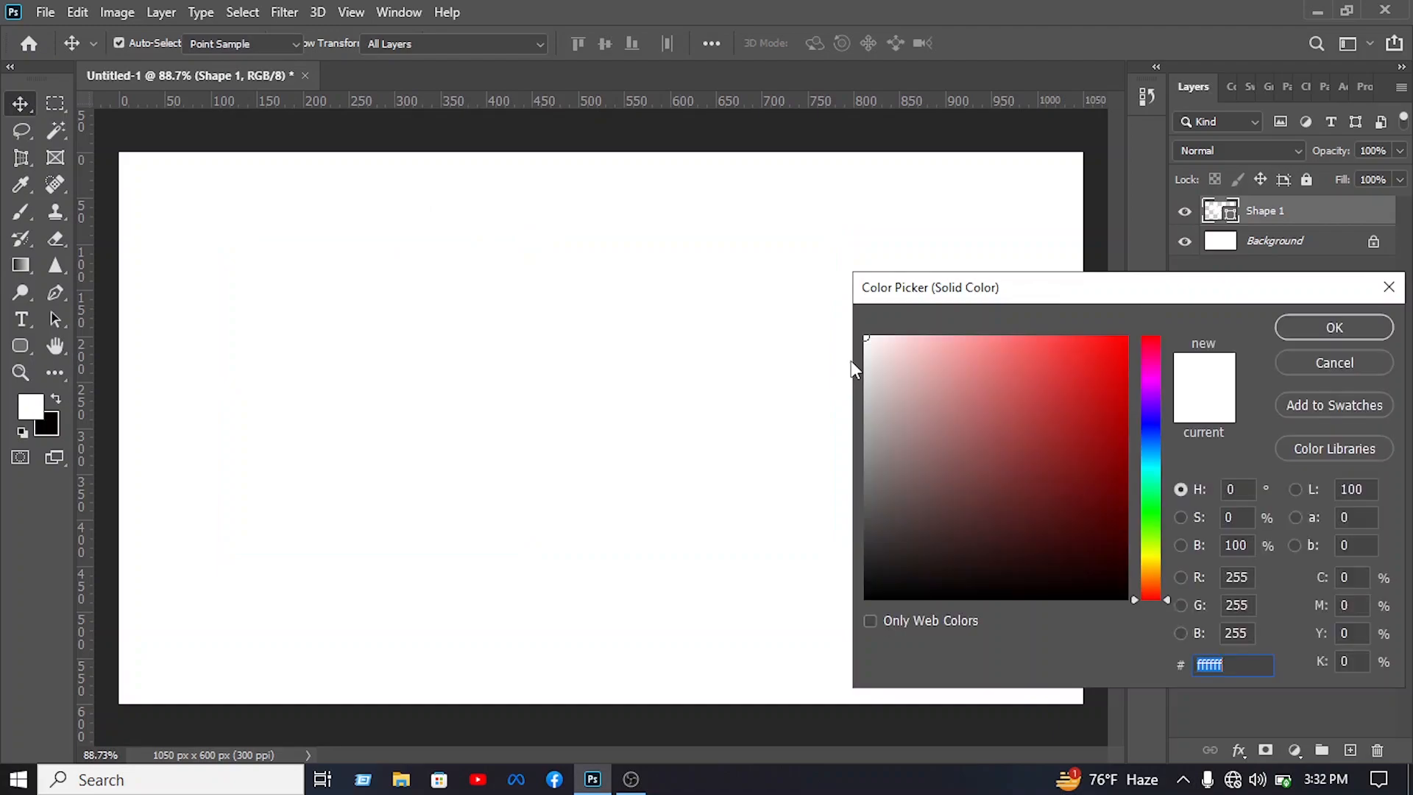
pyautogui.click(1097, 373)
pyautogui.click(1335, 329)
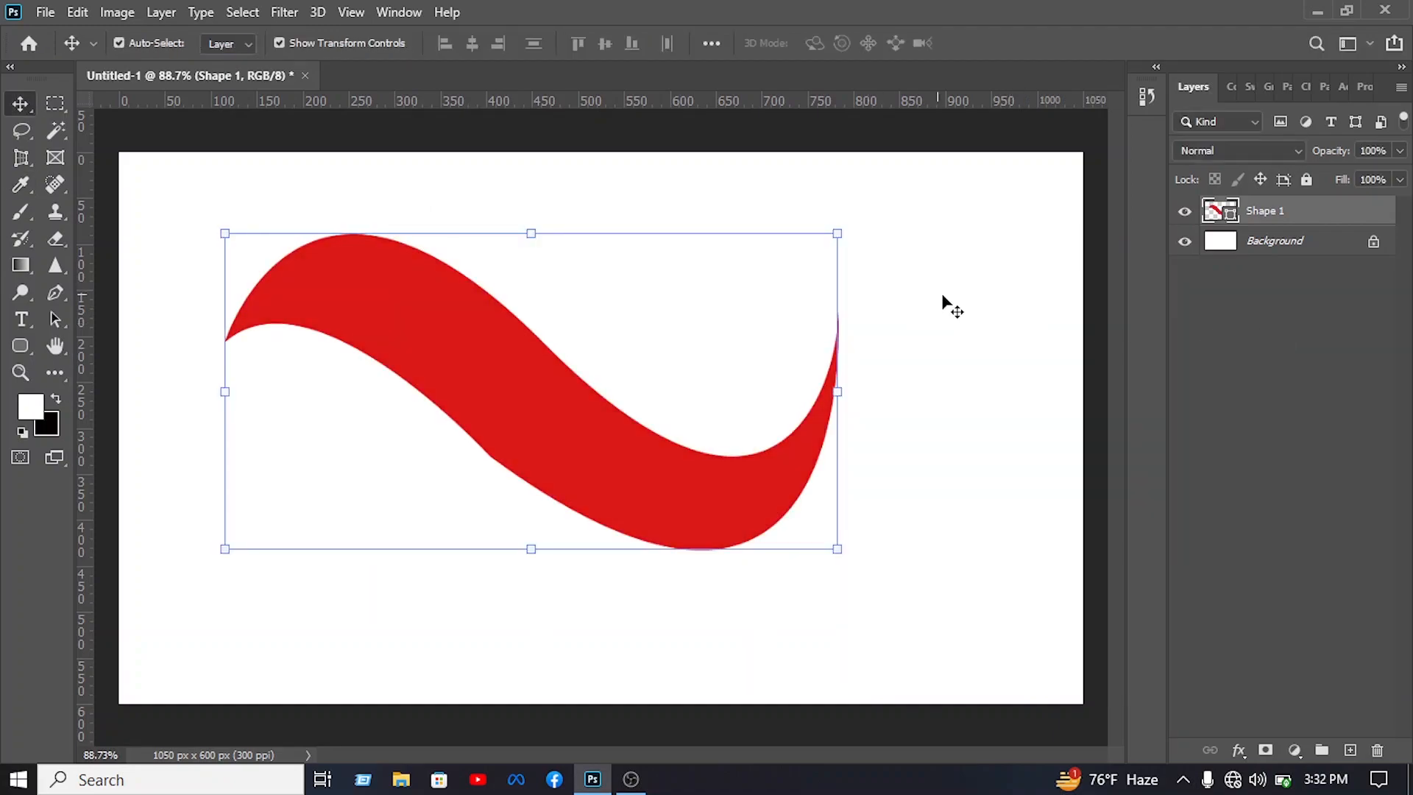
pyautogui.moveTo(659, 489); pyautogui.dragTo(745, 525)
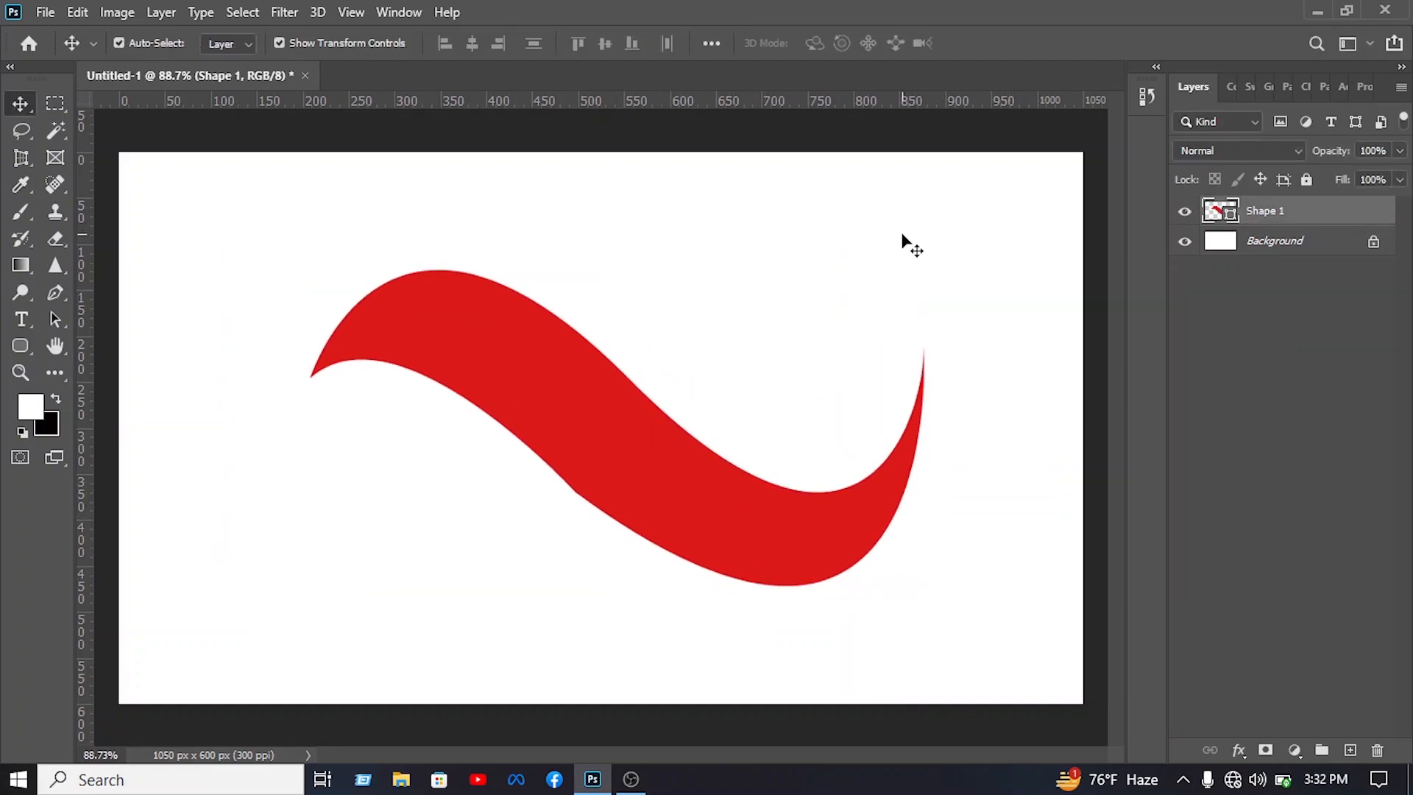
pyautogui.click(902, 236)
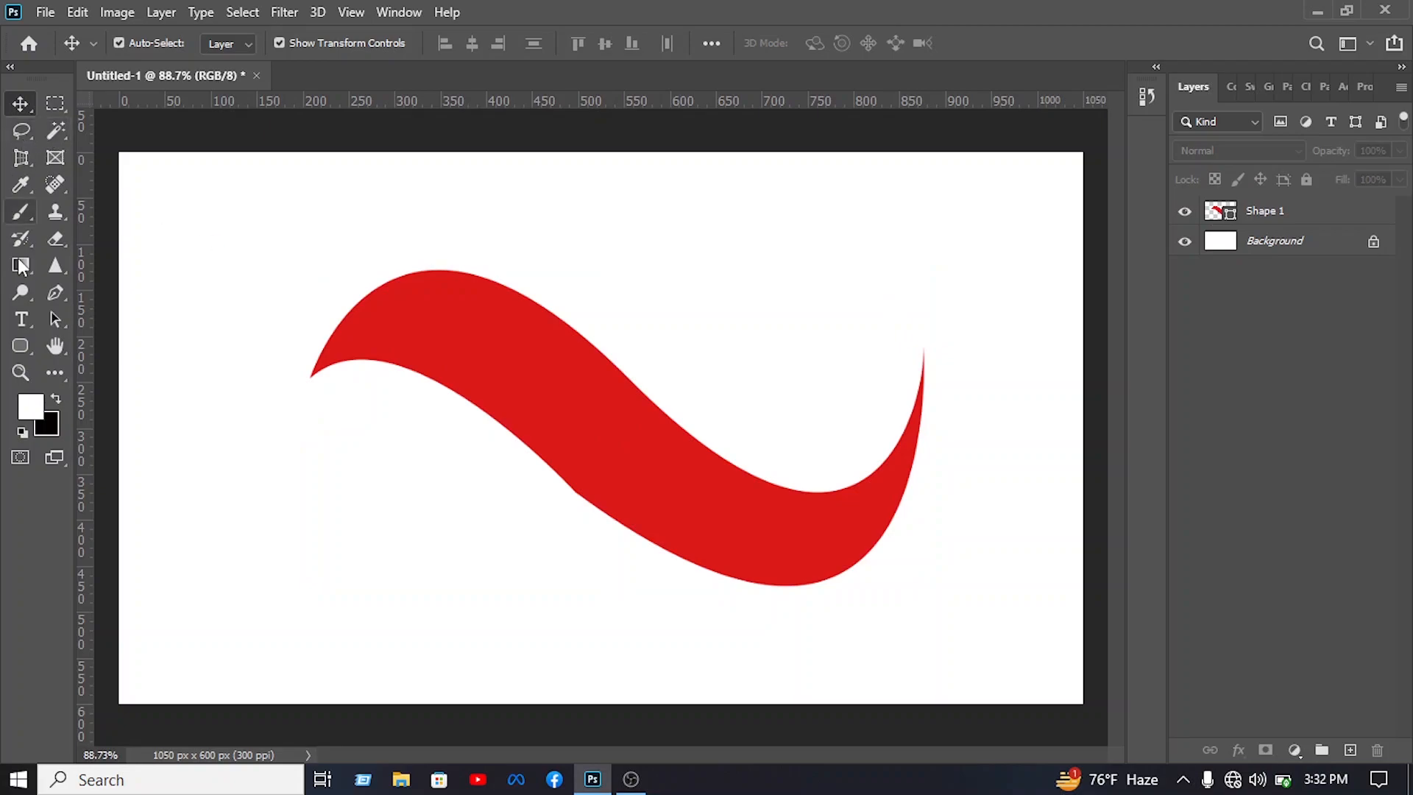
# Start a new Pen tool shape with an anchor point exactly on the red ribbon's upper right tip
pyautogui.click(57, 293)
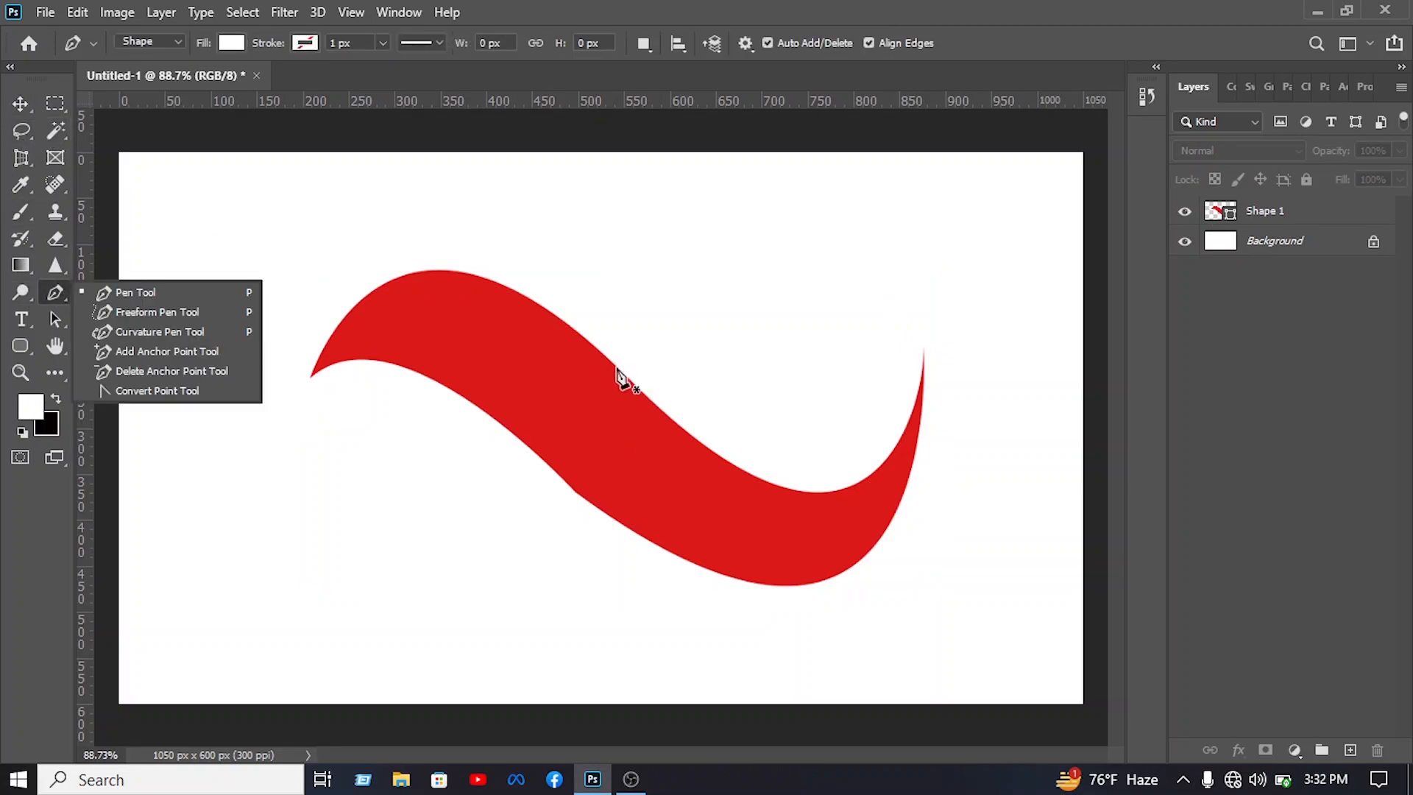
pyautogui.scroll(3, 618, 377)
pyautogui.scroll(4, 949, 371)
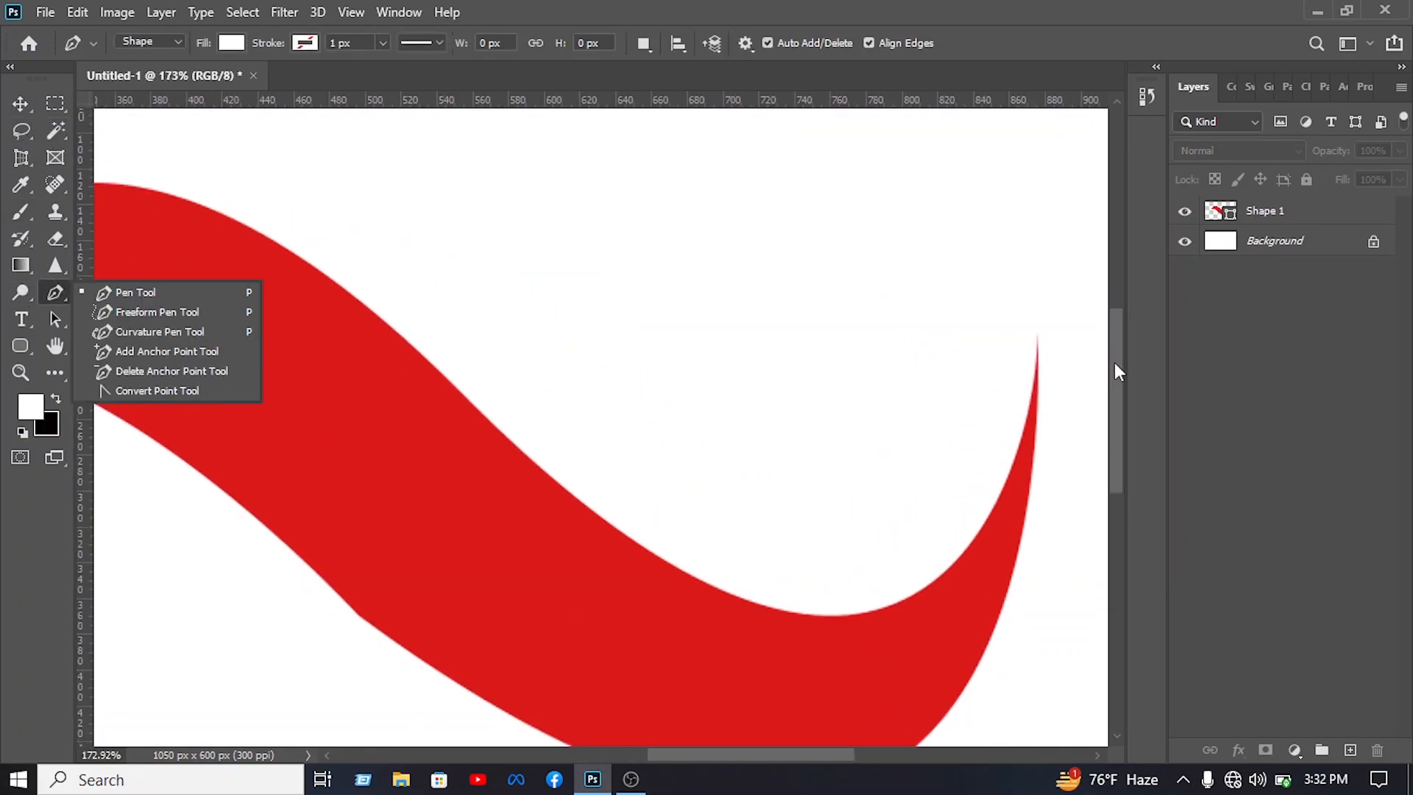
pyautogui.scroll(4, 1064, 366)
pyautogui.scroll(4, 1038, 293)
pyautogui.moveTo(1051, 366); pyautogui.dragTo(735, 346)
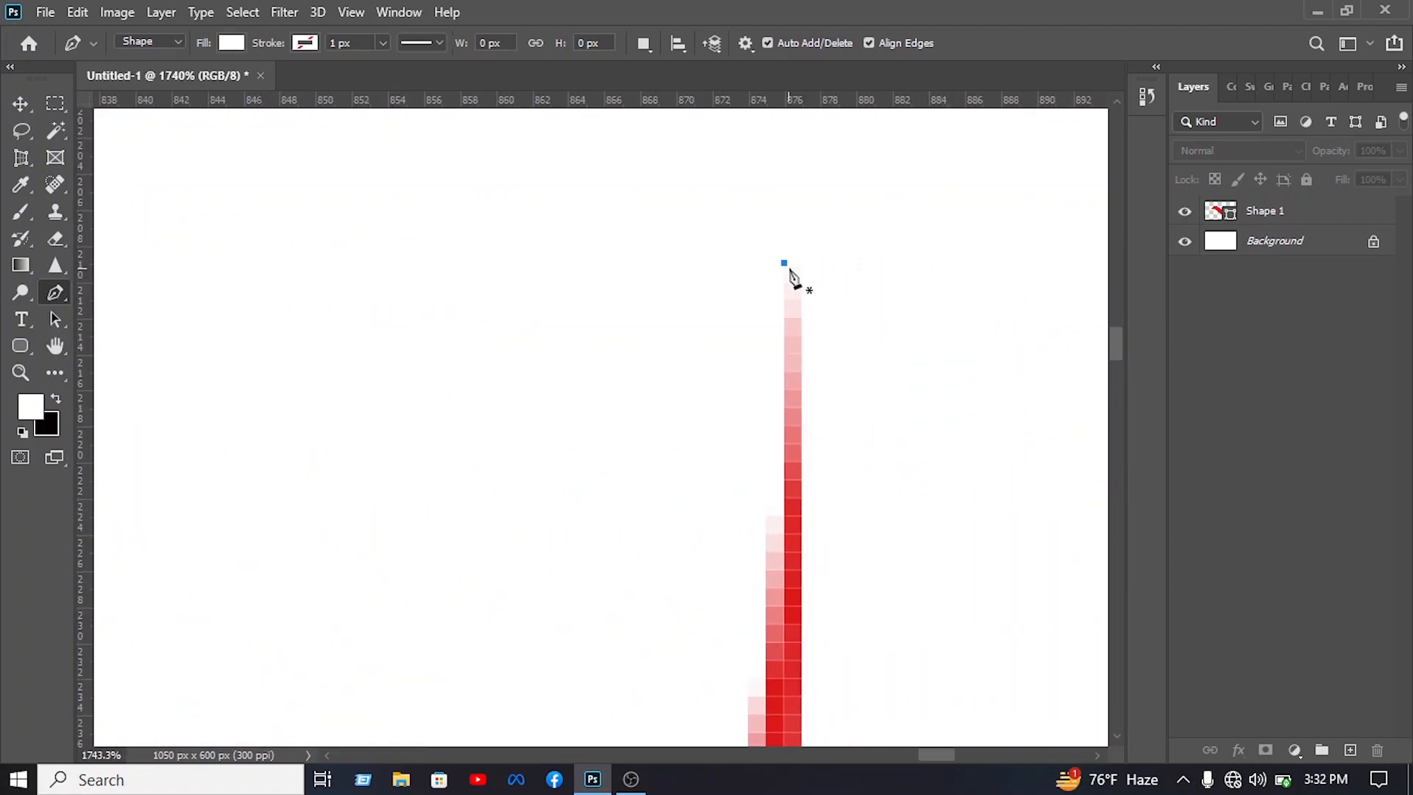
pyautogui.click(789, 270)
# Complete the curved fold shape, about 325 px wide and 187 px high, between the ribbon's right tip and the middle of its upper edge
pyautogui.scroll(-8, 748, 304)
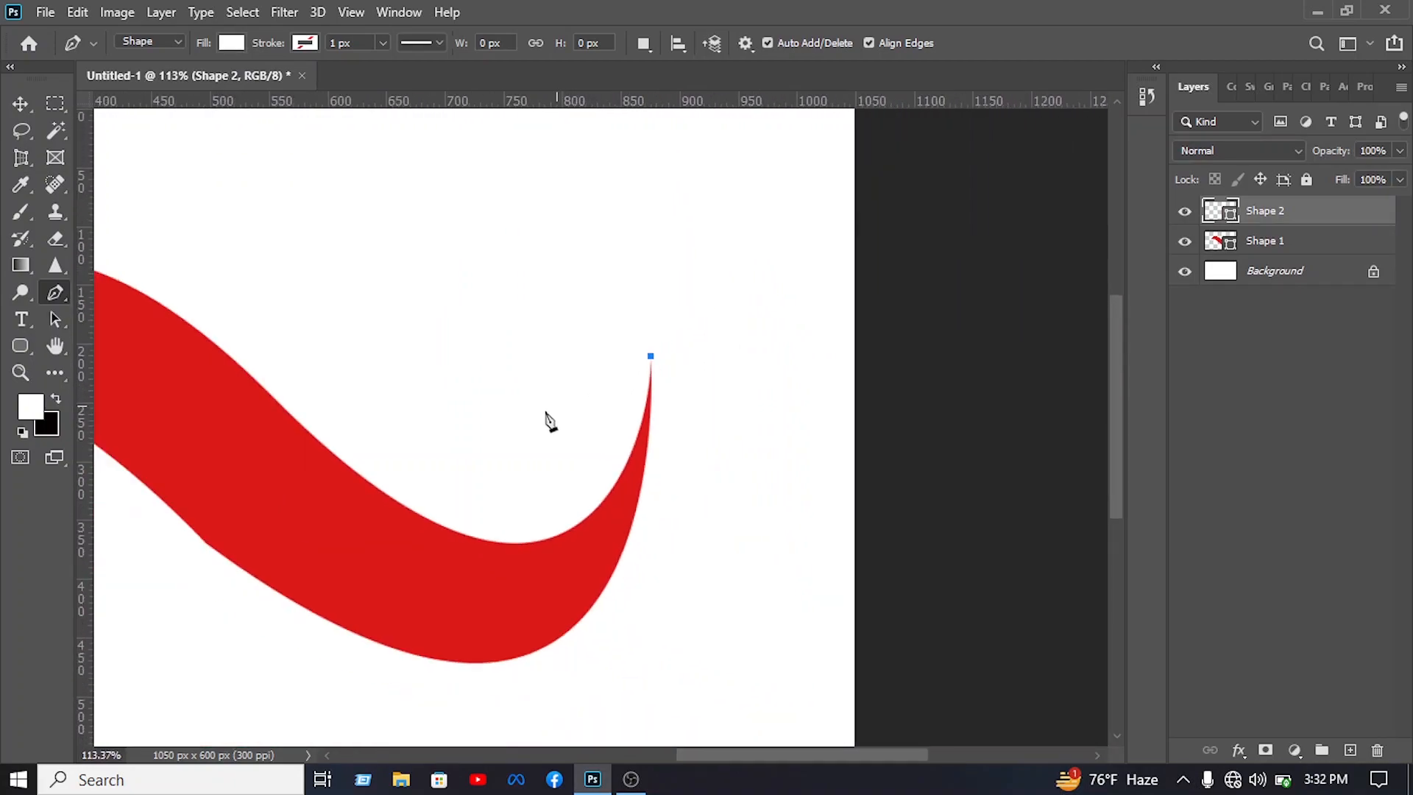
pyautogui.moveTo(552, 419); pyautogui.dragTo(826, 599)
pyautogui.moveTo(551, 553); pyautogui.dragTo(472, 411)
pyautogui.moveTo(452, 360); pyautogui.dragTo(159, 165)
pyautogui.click(553, 556)
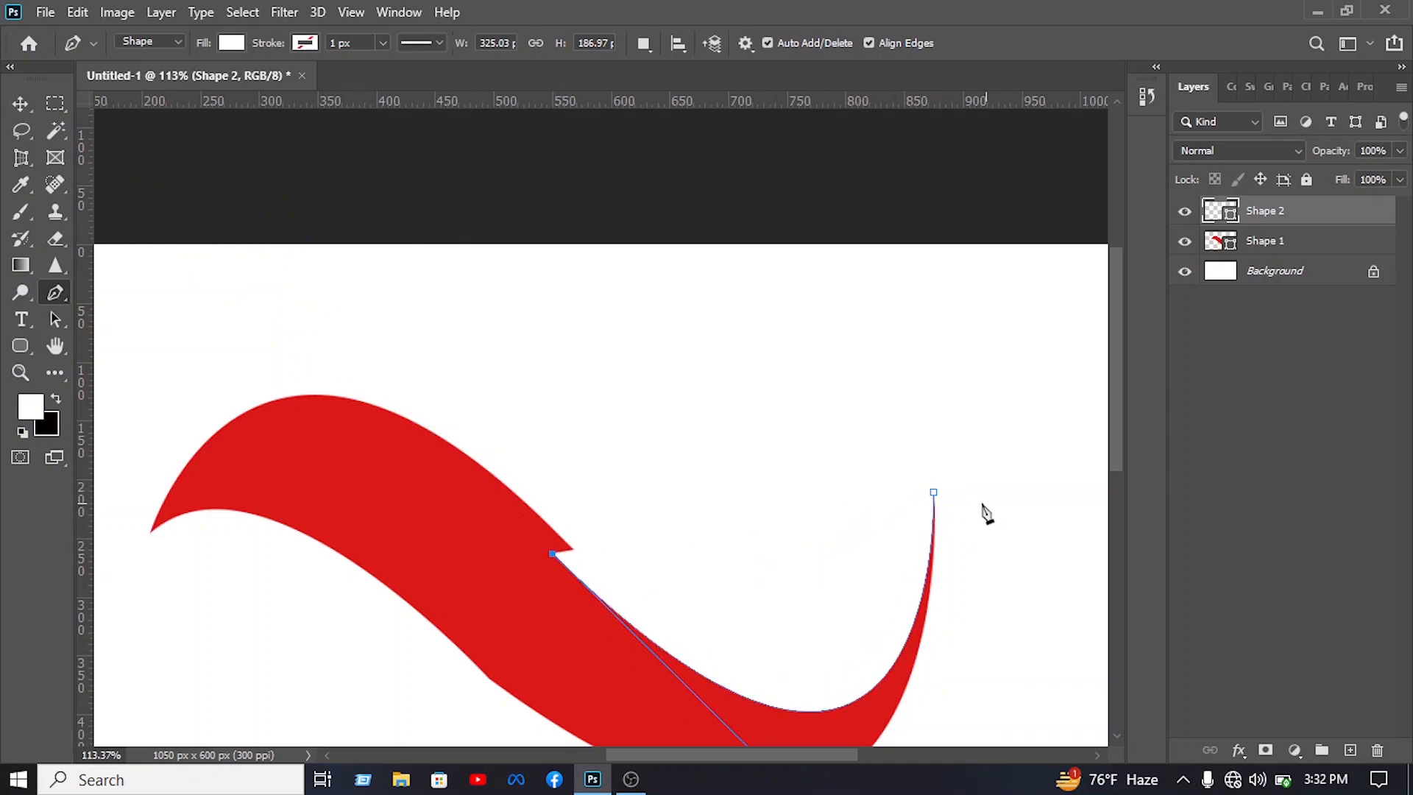
pyautogui.moveTo(934, 493); pyautogui.dragTo(991, 320)
pyautogui.scroll(-5, 940, 416)
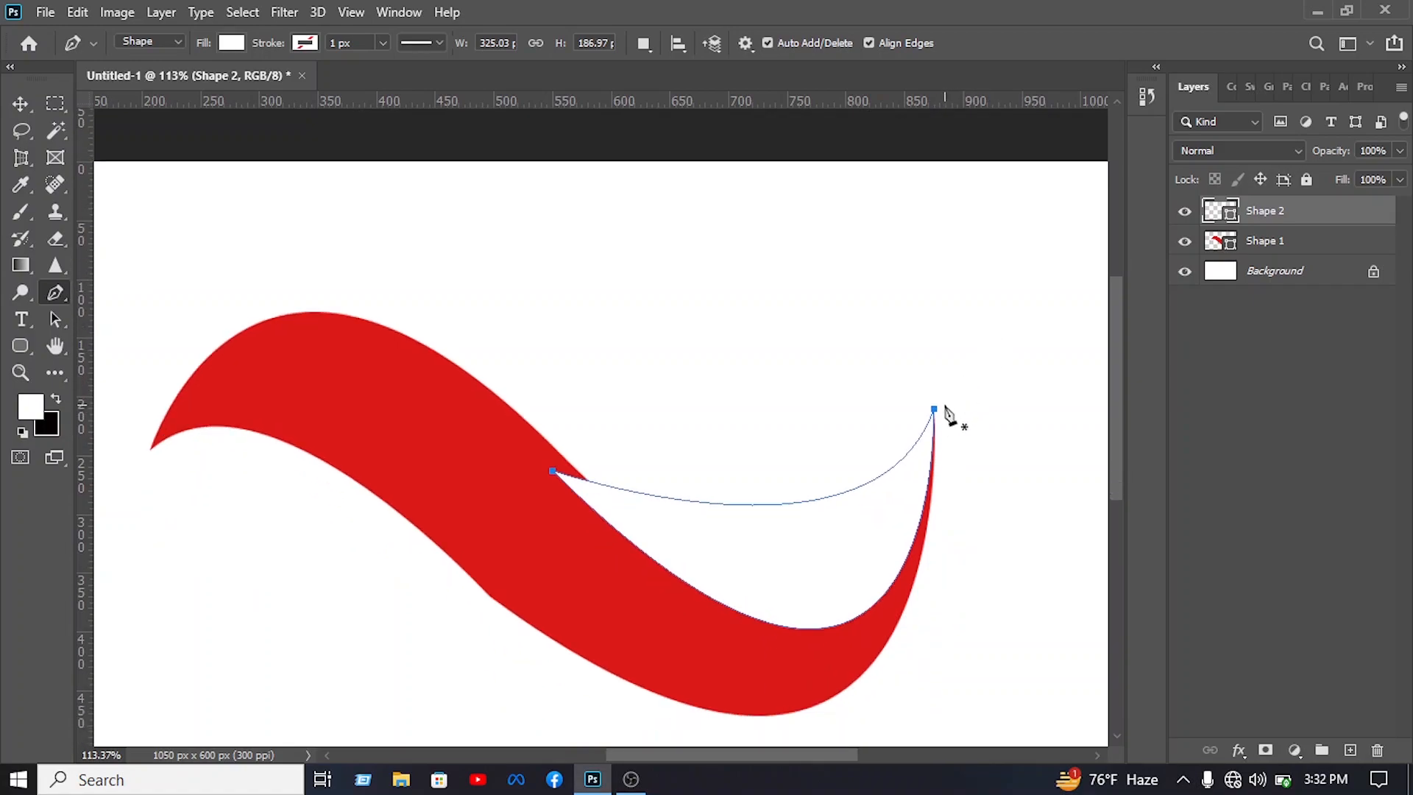
# Fill the fold shape with dark red at hue 0, saturation 100% and brightness 36%
pyautogui.doubleClick(1220, 211)
pyautogui.click(987, 453)
pyautogui.click(1124, 505)
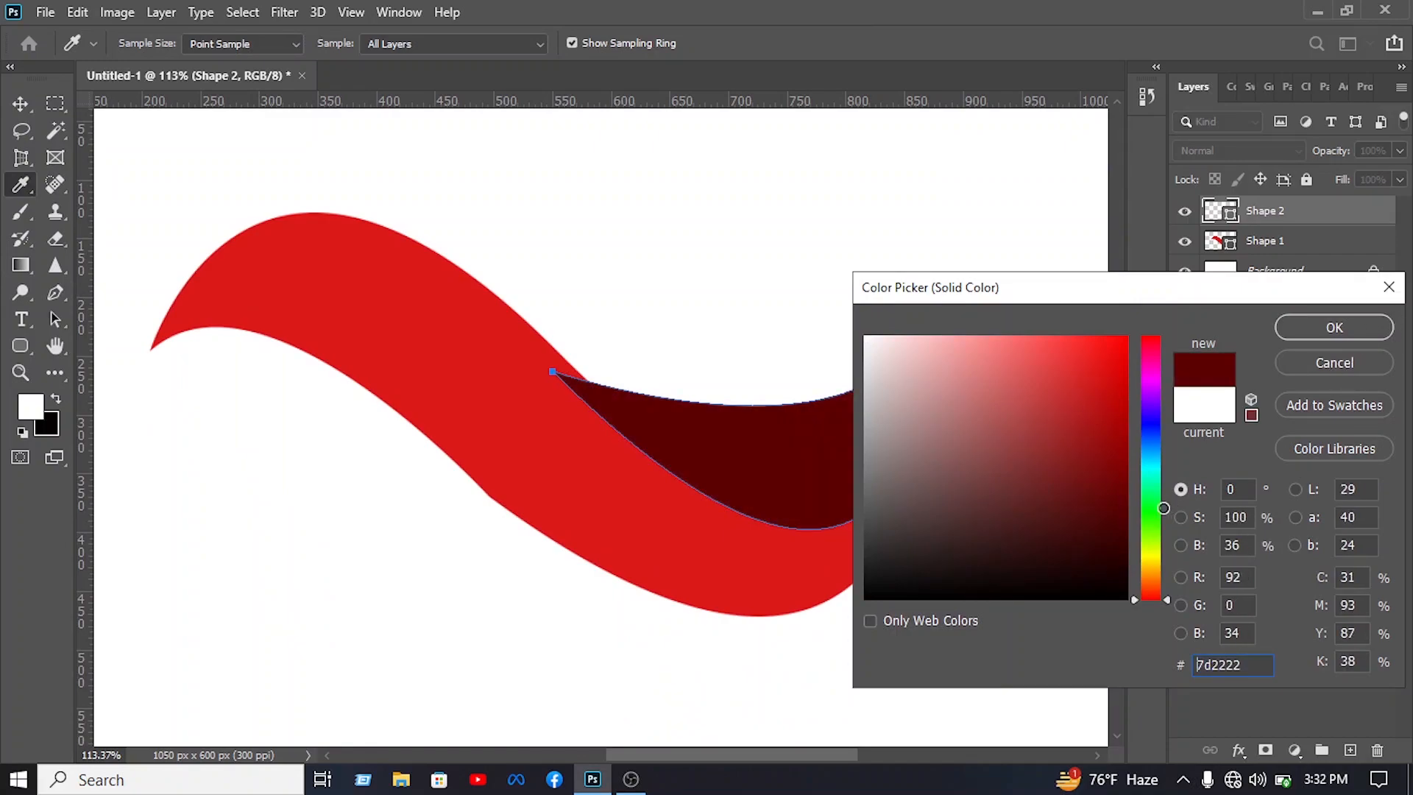
pyautogui.press('Return')
# Move the dark red shape's layer beneath the red ribbon's layer and deselect it, undoing any stray anchor point
pyautogui.moveTo(1288, 211); pyautogui.dragTo(1278, 258)
pyautogui.click(1041, 321)
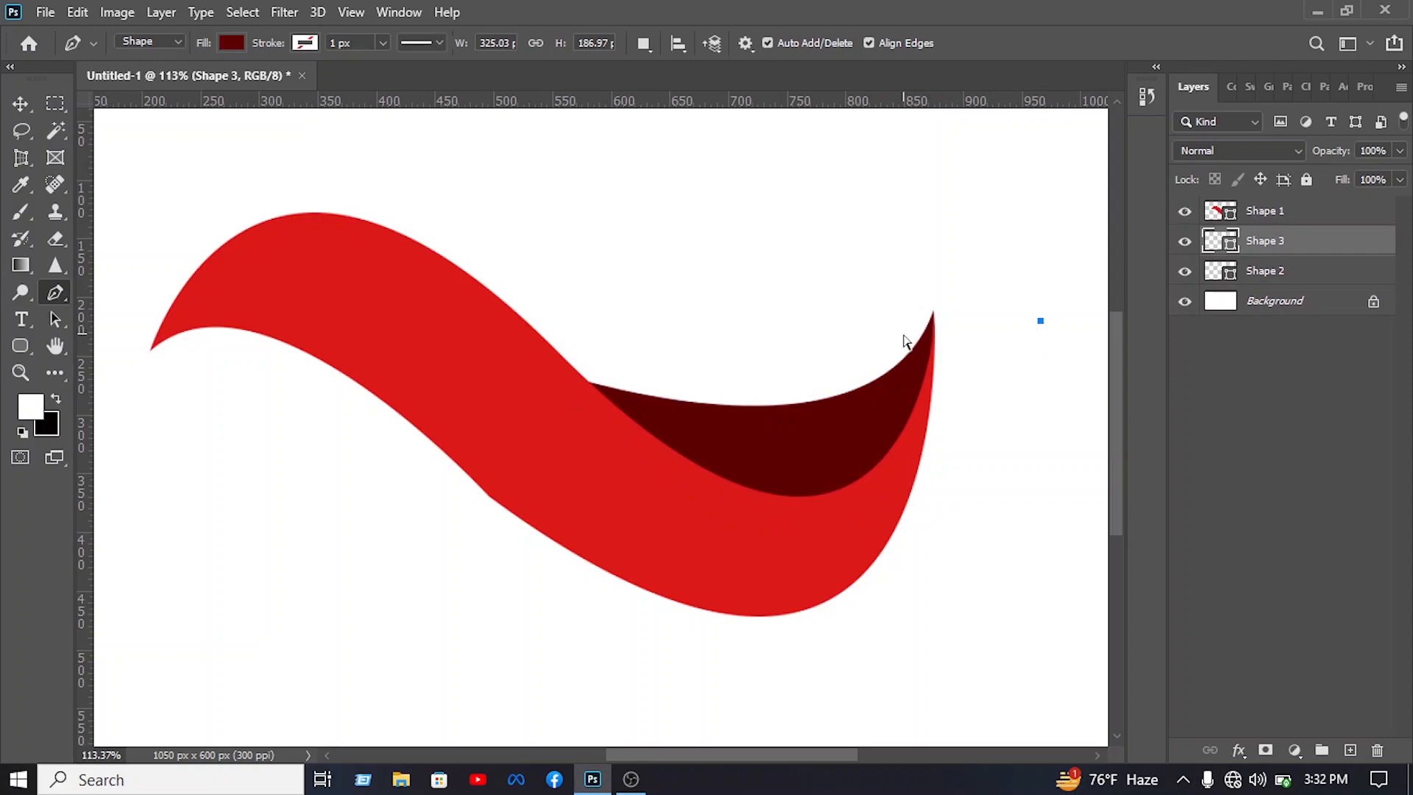
pyautogui.hotkey('ctrl', 'z')
pyautogui.click(17, 106)
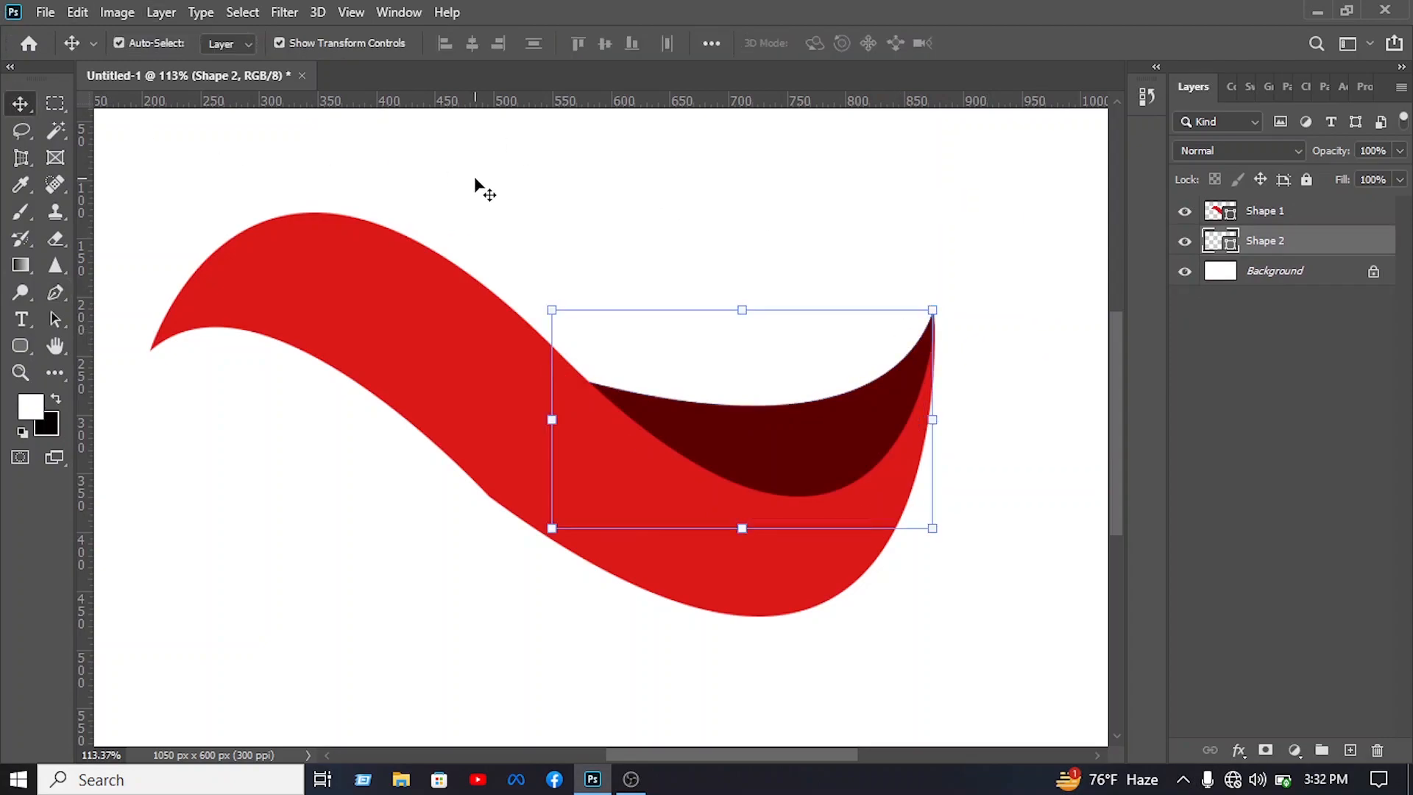
pyautogui.click(474, 190)
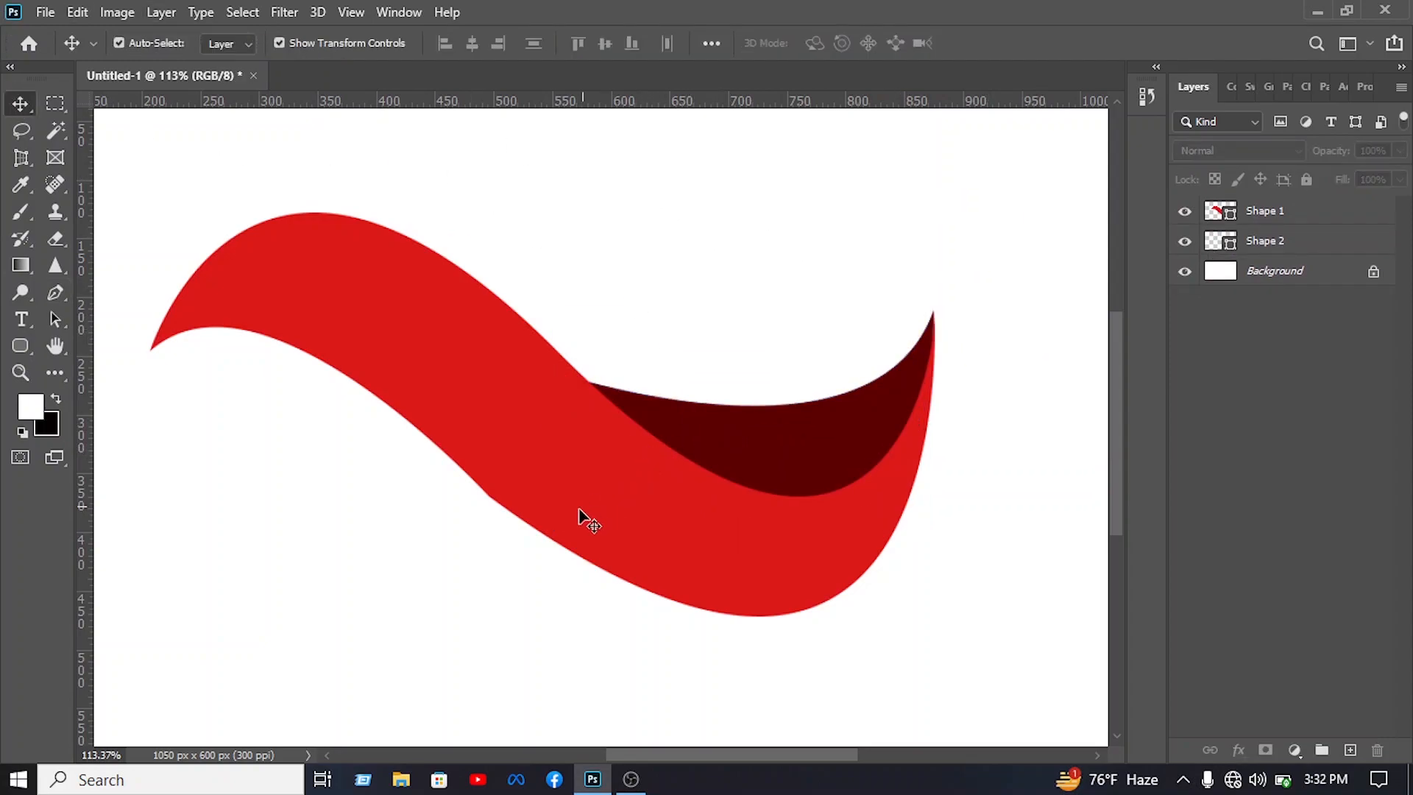
pyautogui.moveTo(567, 530); pyautogui.dragTo(624, 514)
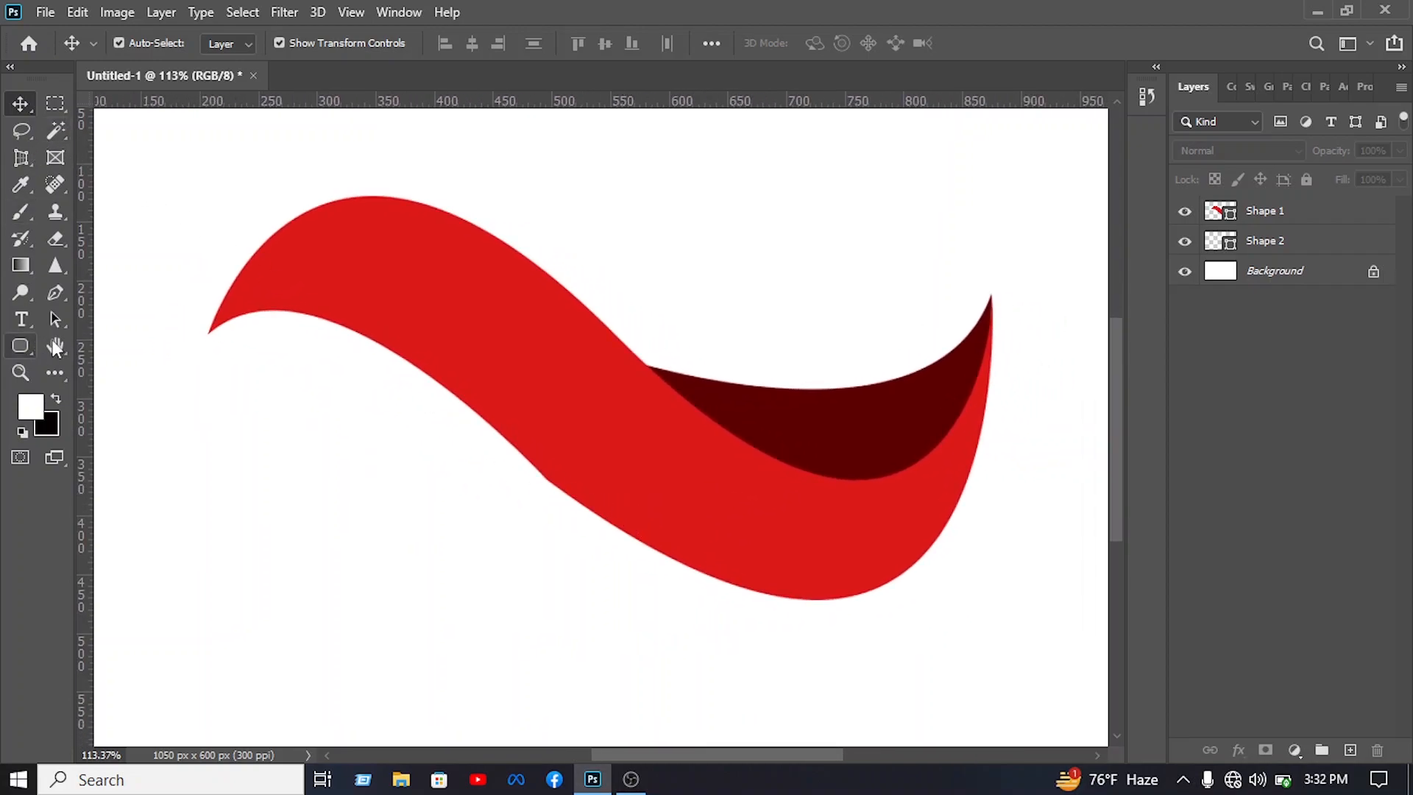
# Start another Pen tool shape with an anchor point exactly on the ribbon's left tip
pyautogui.click(60, 295)
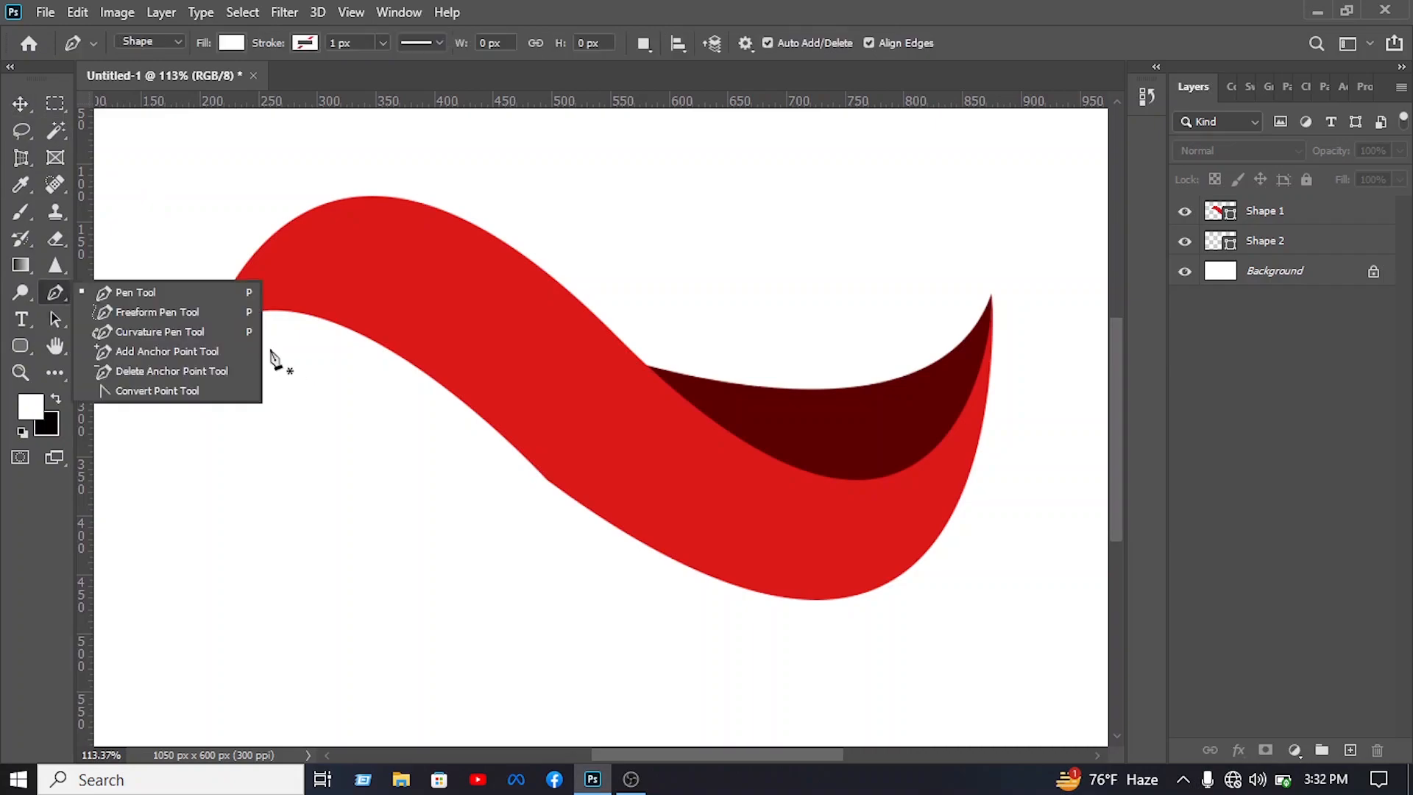
pyautogui.click(168, 292)
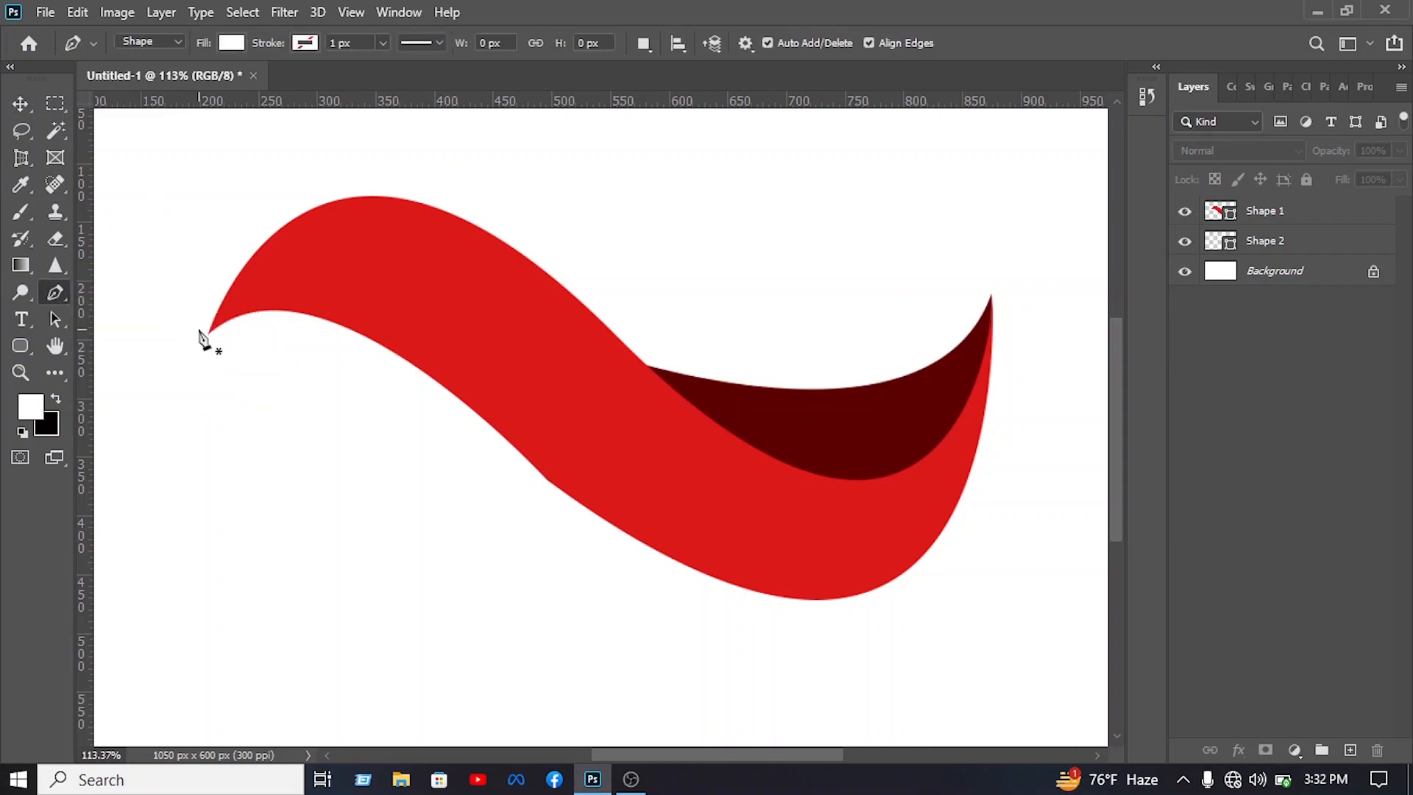
pyautogui.scroll(15, 206, 340)
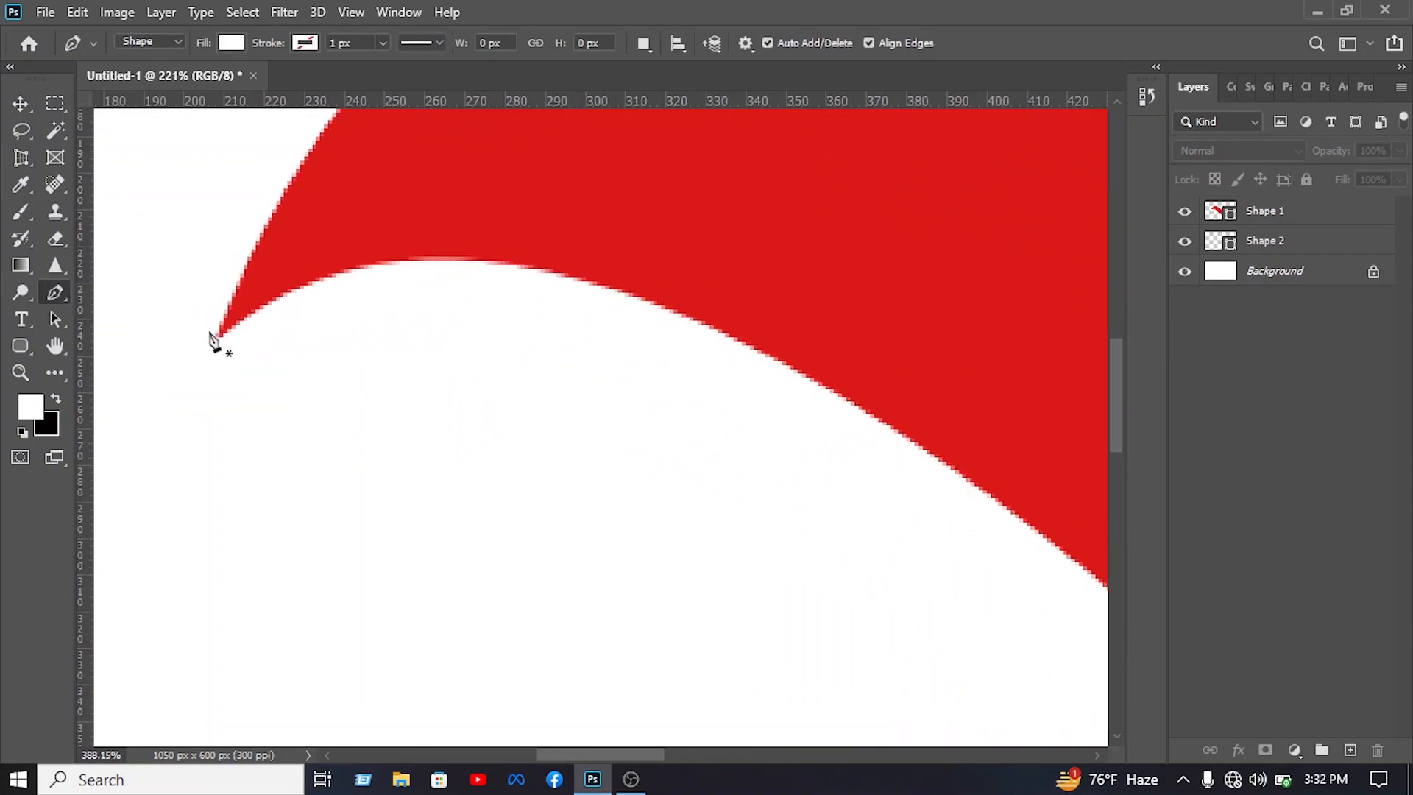
pyautogui.click(198, 387)
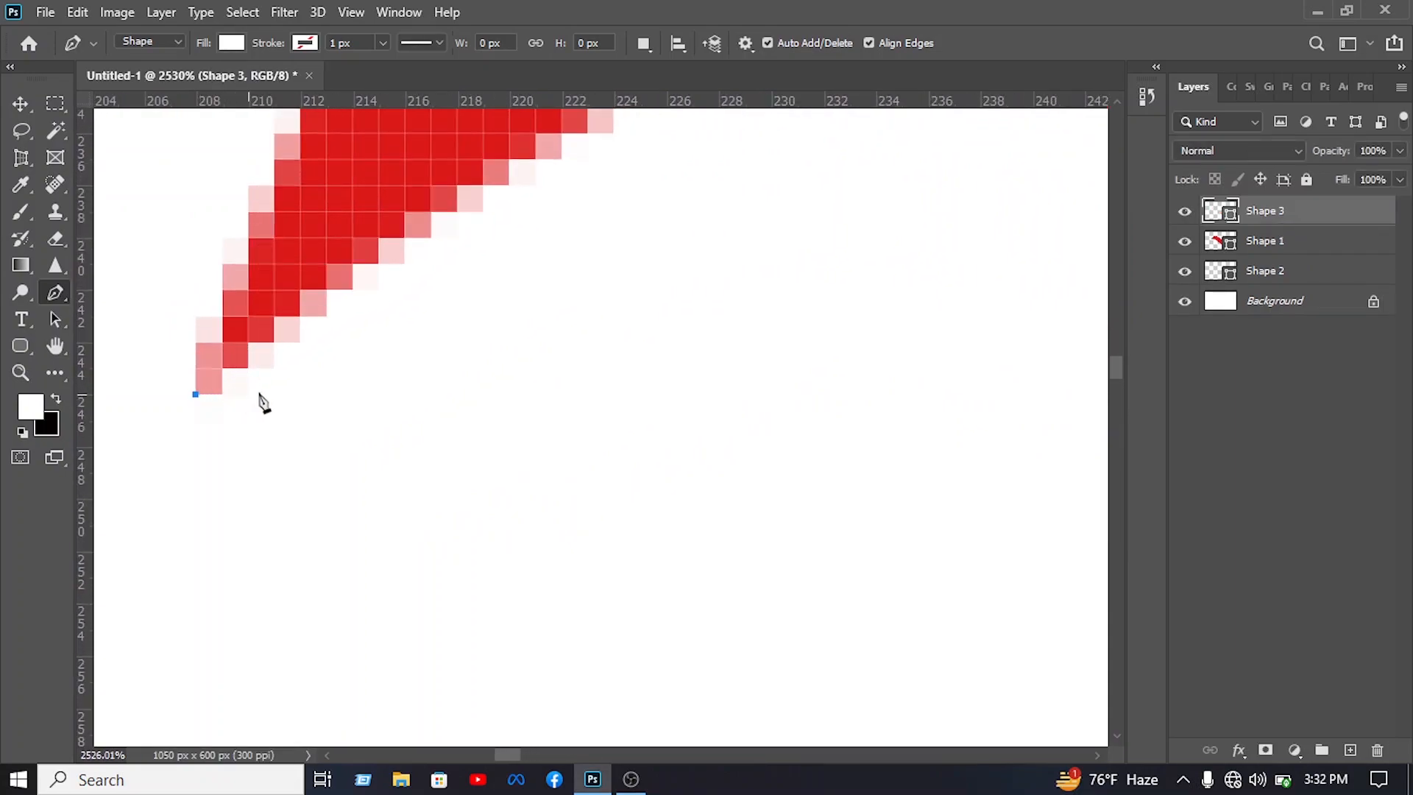
# Complete a curved shape about 310 px wide and 196 px high from the left tip to the middle of the ribbon's lower edge
pyautogui.scroll(-8, 331, 394)
pyautogui.scroll(-6, 629, 436)
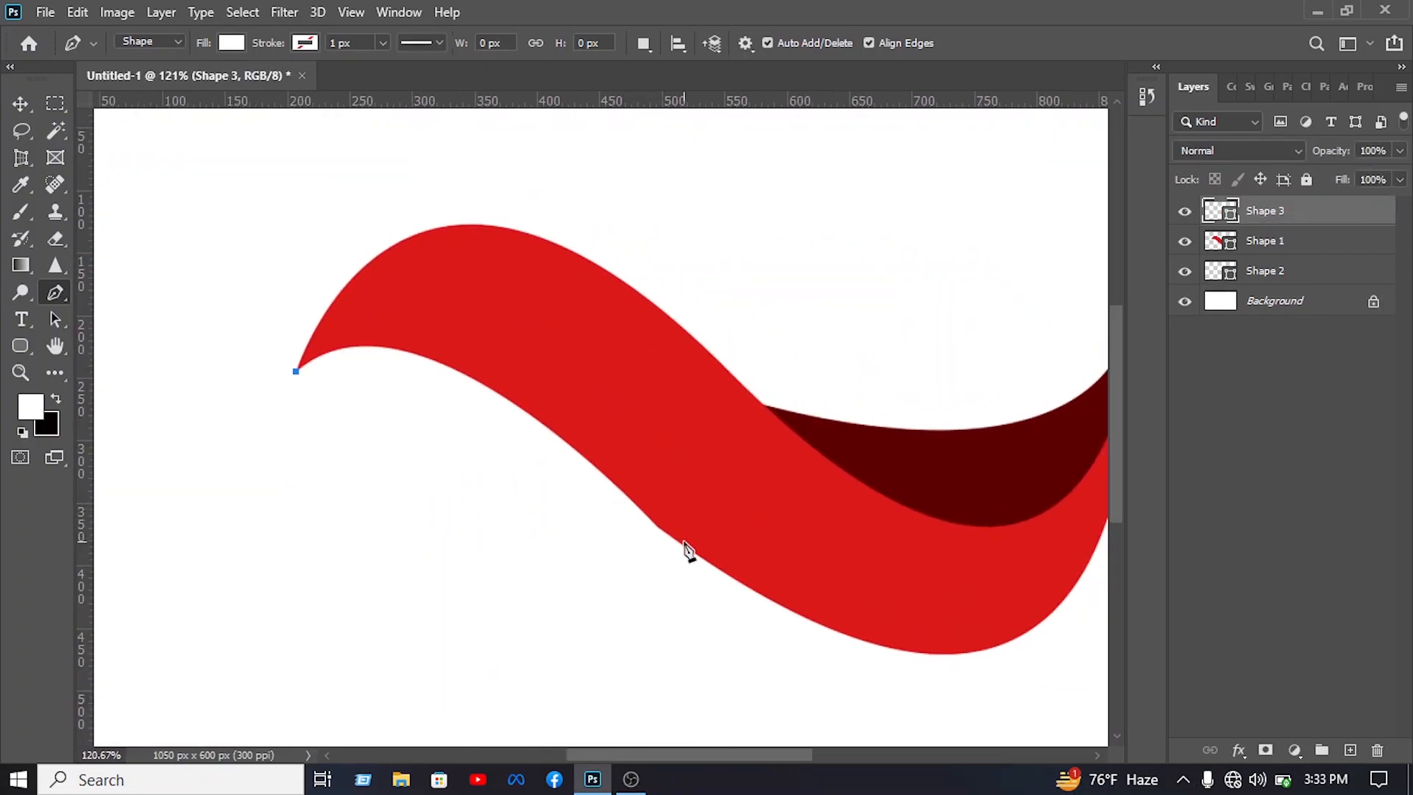
pyautogui.moveTo(686, 546); pyautogui.dragTo(859, 715)
pyautogui.click(684, 303)
pyautogui.moveTo(296, 125)
pyautogui.mouseDown()
pyautogui.moveTo(101, 146)
pyautogui.moveTo(272, 147)
pyautogui.moveTo(286, 134)
pyautogui.mouseUp()
pyautogui.press('space')
pyautogui.moveTo(902, 275); pyautogui.dragTo(534, 453)
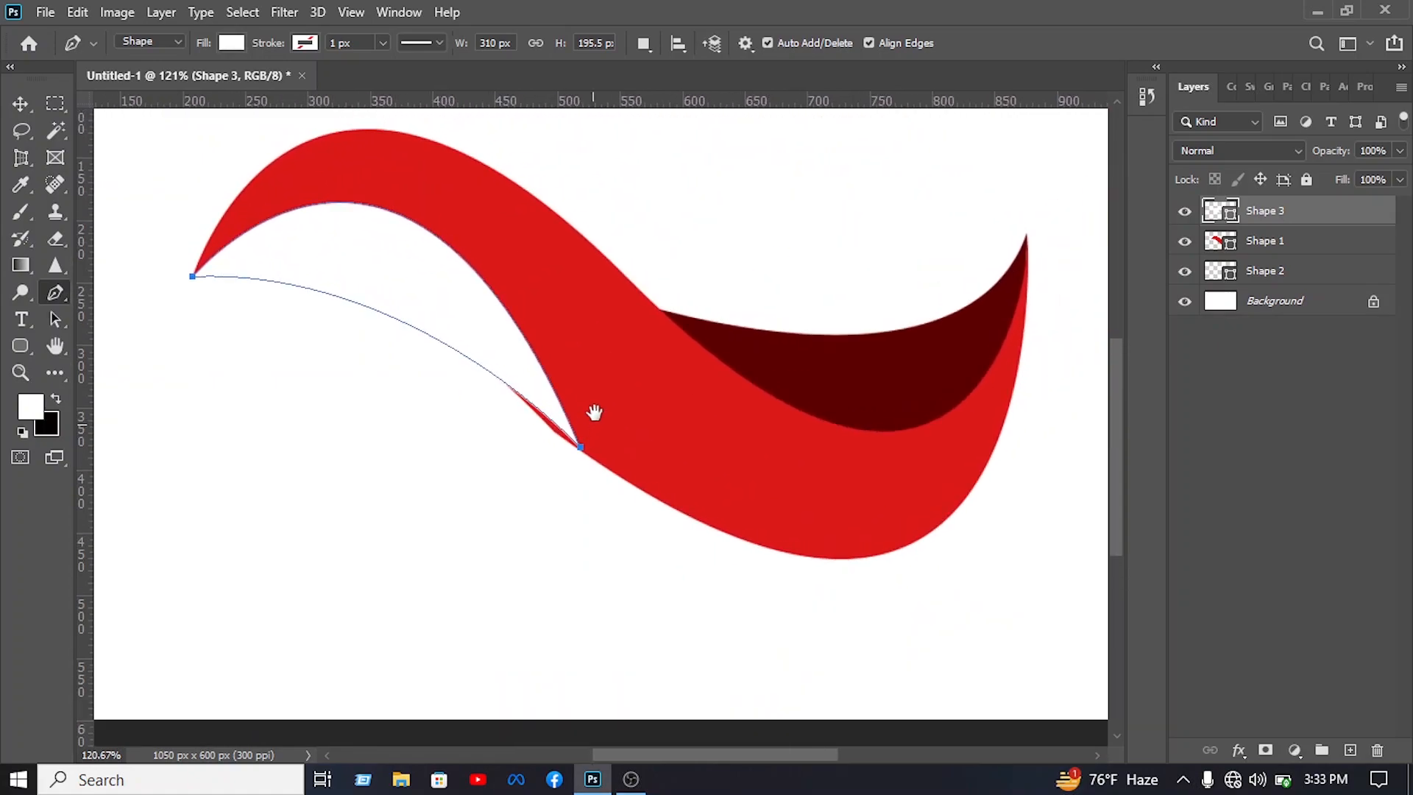
# Fill the shape under the ribbon's left end with medium blue
pyautogui.doubleClick(1218, 212)
pyautogui.click(1073, 422)
pyautogui.moveTo(1157, 448); pyautogui.dragTo(1157, 455)
pyautogui.click(1334, 328)
# Move the blue shape's layer just above the Background layer, beneath both red shapes, and deselect it
pyautogui.moveTo(1309, 214); pyautogui.dragTo(1236, 293)
pyautogui.click(20, 103)
pyautogui.click(755, 177)
pyautogui.moveTo(760, 396); pyautogui.dragTo(728, 495)
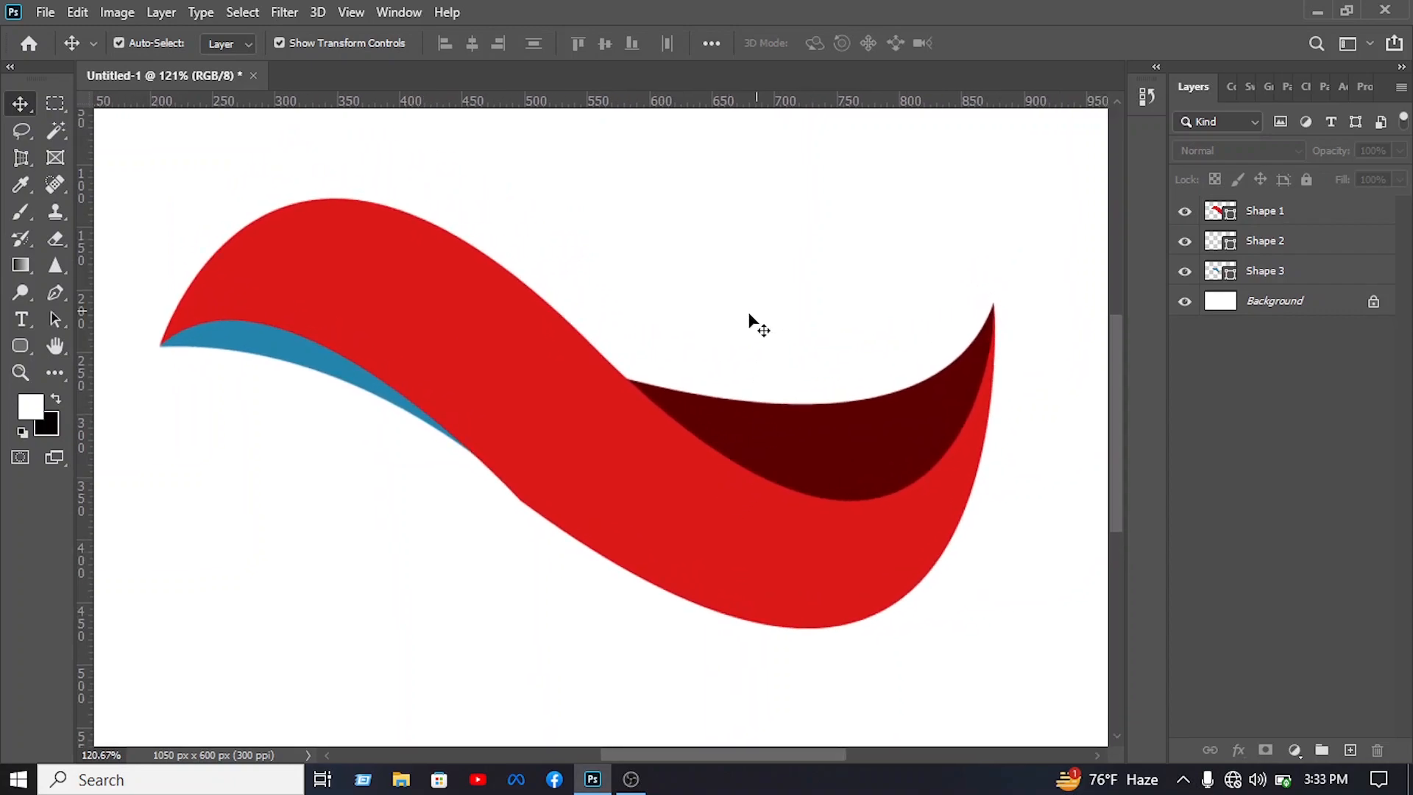
# Draw a crescent about 373 px wide and 260 px high with the Pen tool along the ribbon's lower right edge, starting at its right tip
pyautogui.click(51, 296)
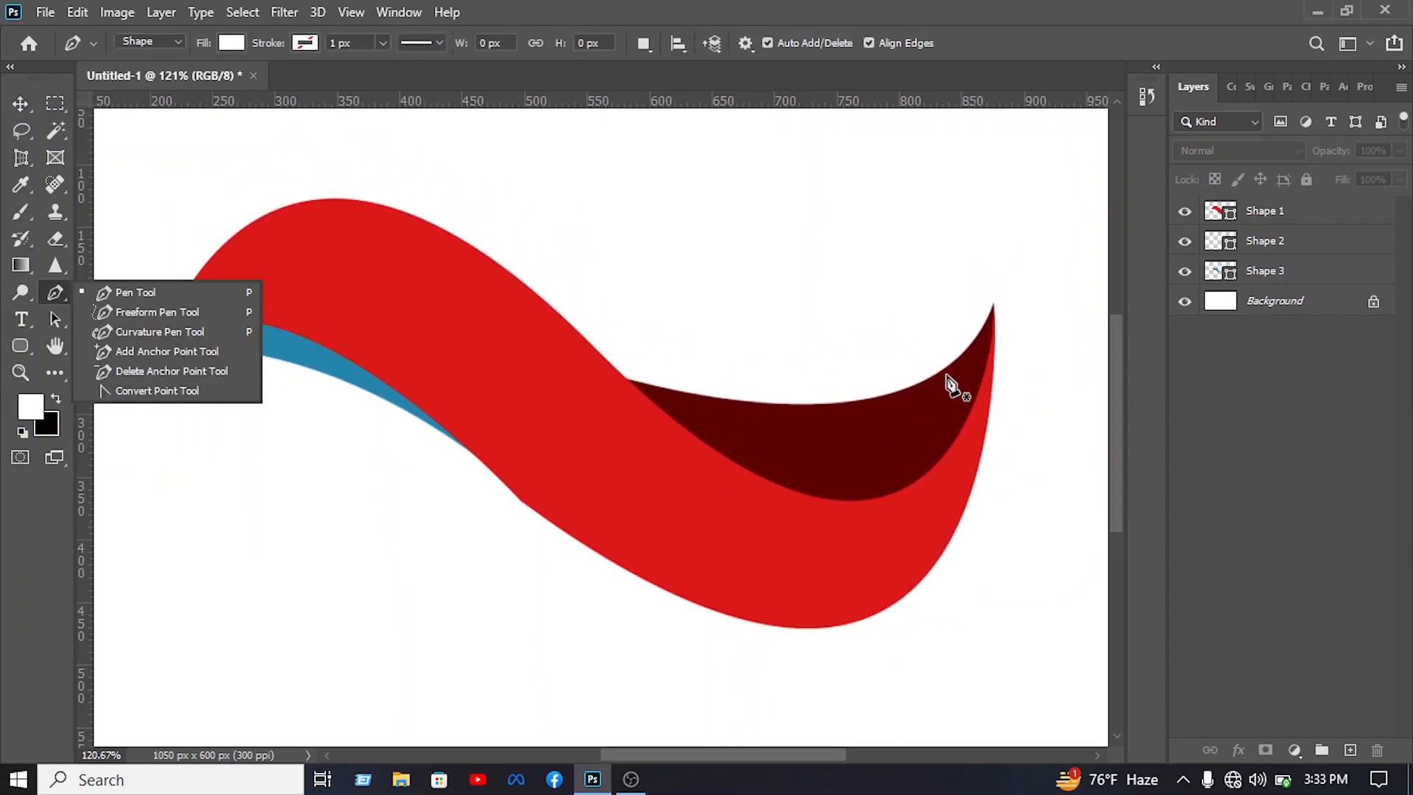
pyautogui.click(993, 304)
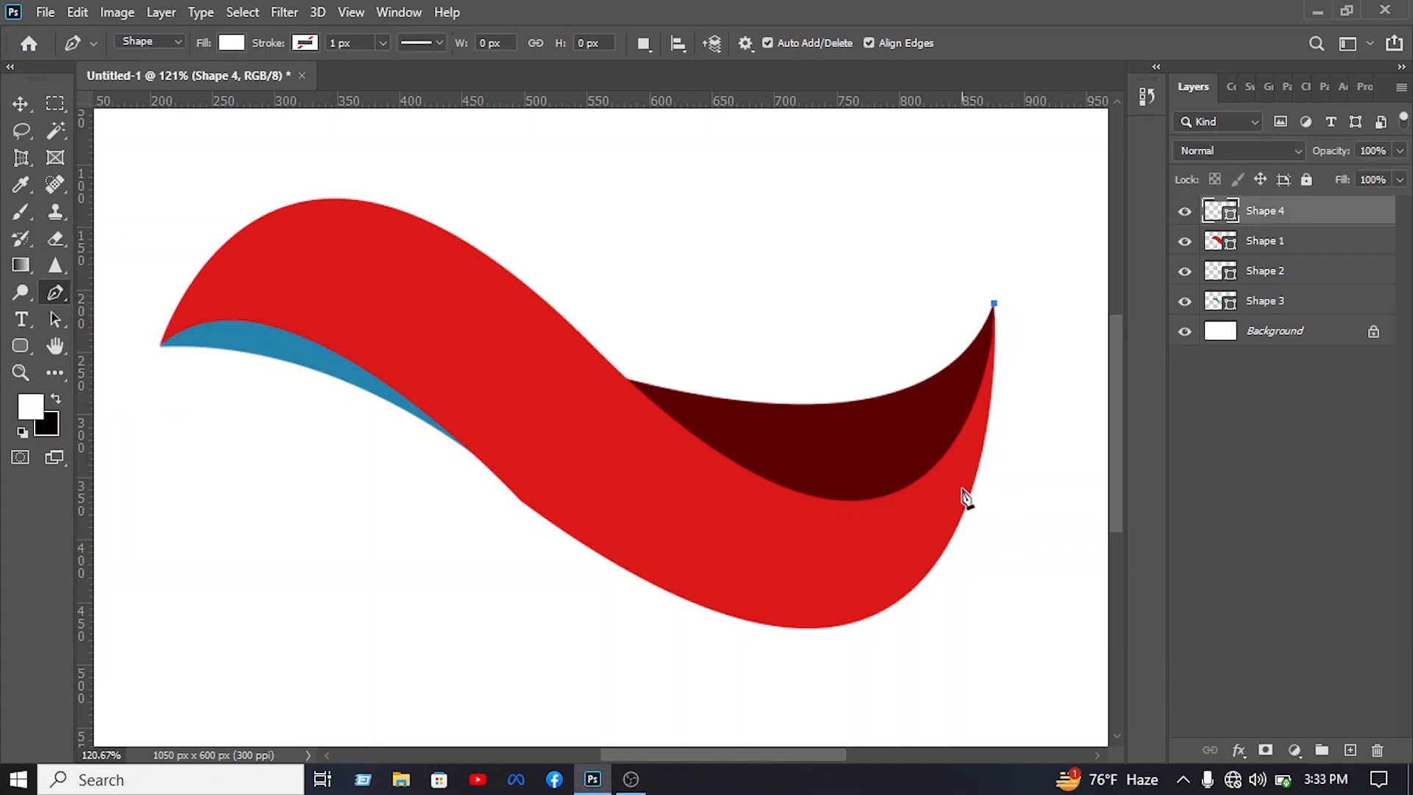
pyautogui.moveTo(806, 594); pyautogui.dragTo(256, 220)
pyautogui.moveTo(988, 361); pyautogui.dragTo(690, 360)
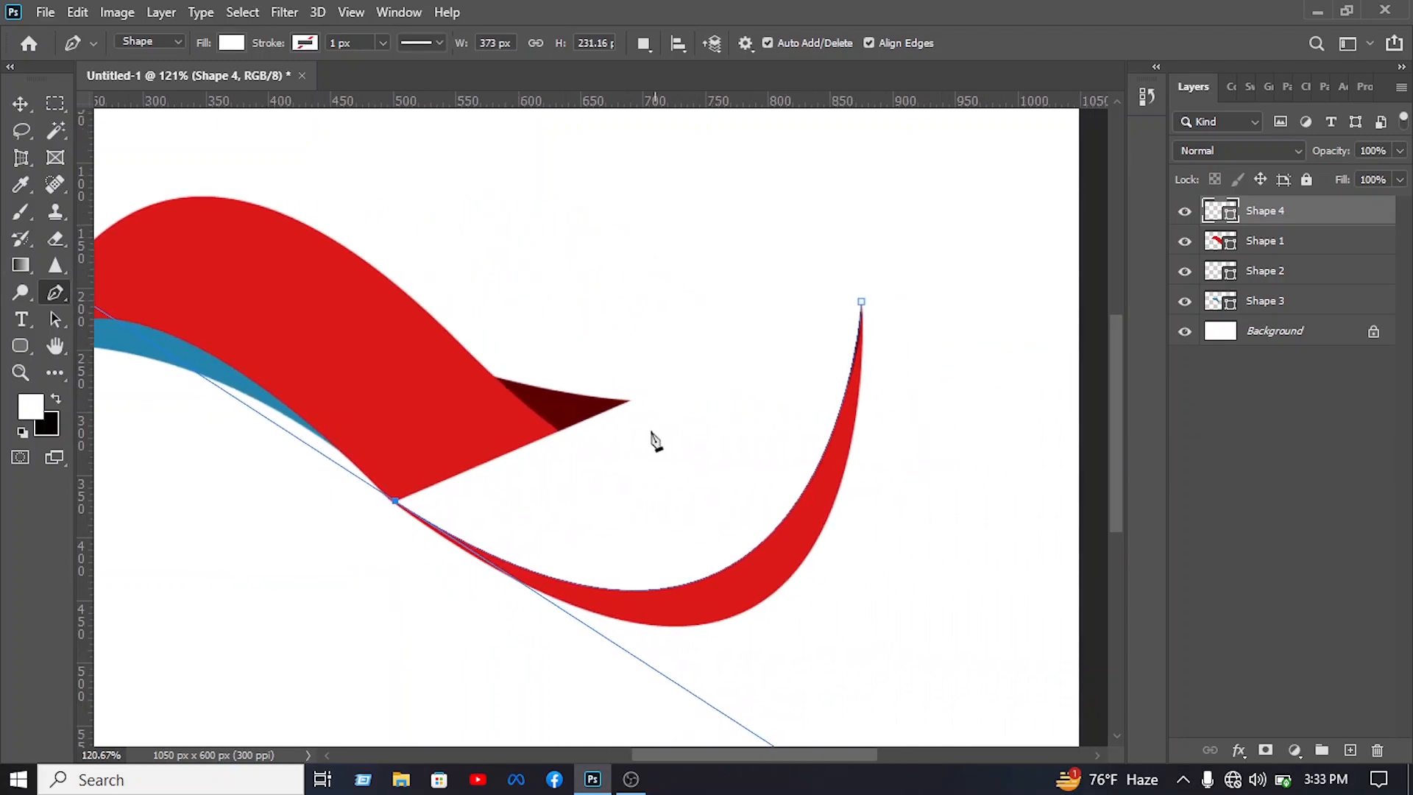
pyautogui.keyDown('alt'); pyautogui.click(395, 502); pyautogui.keyUp('alt')
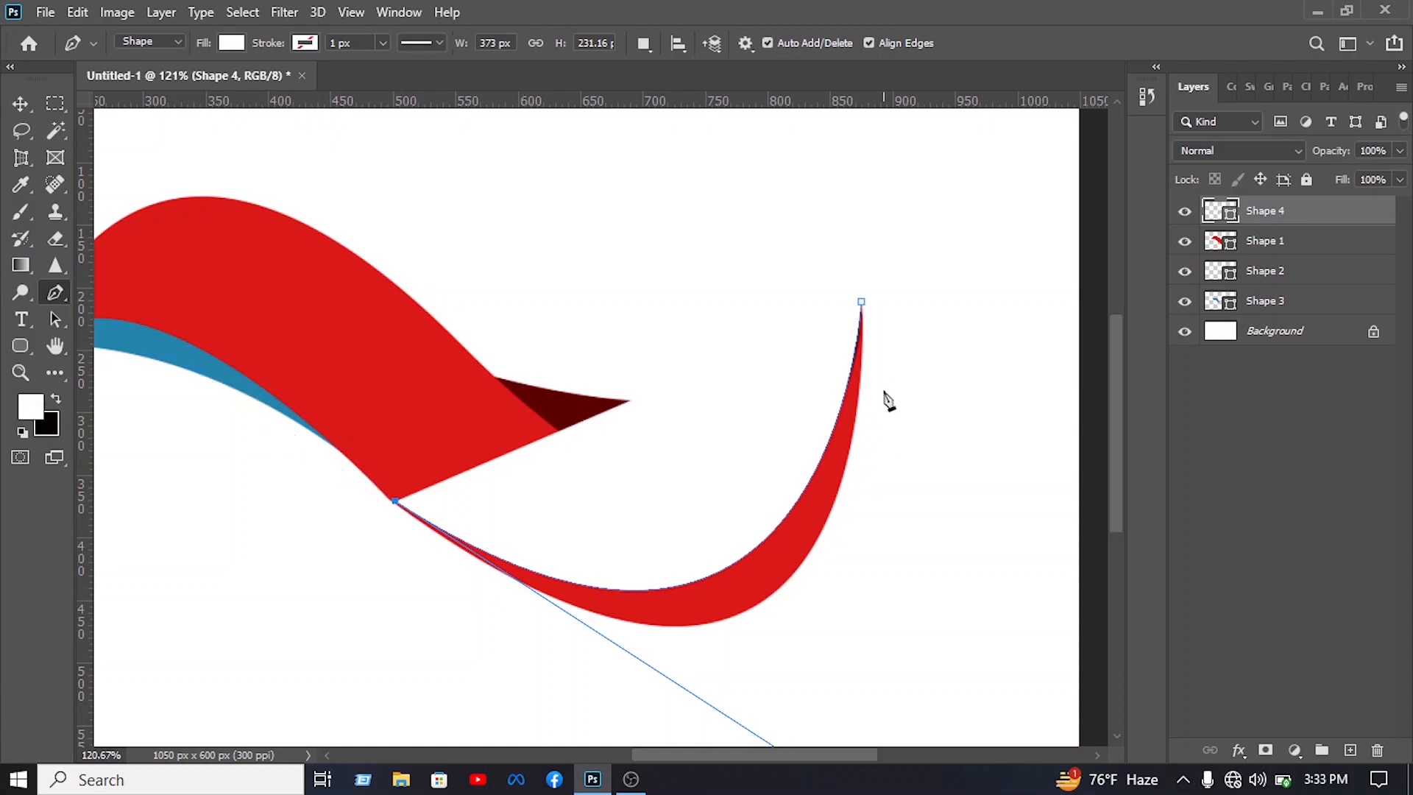
pyautogui.click(862, 303)
pyautogui.scroll(5, 894, 140)
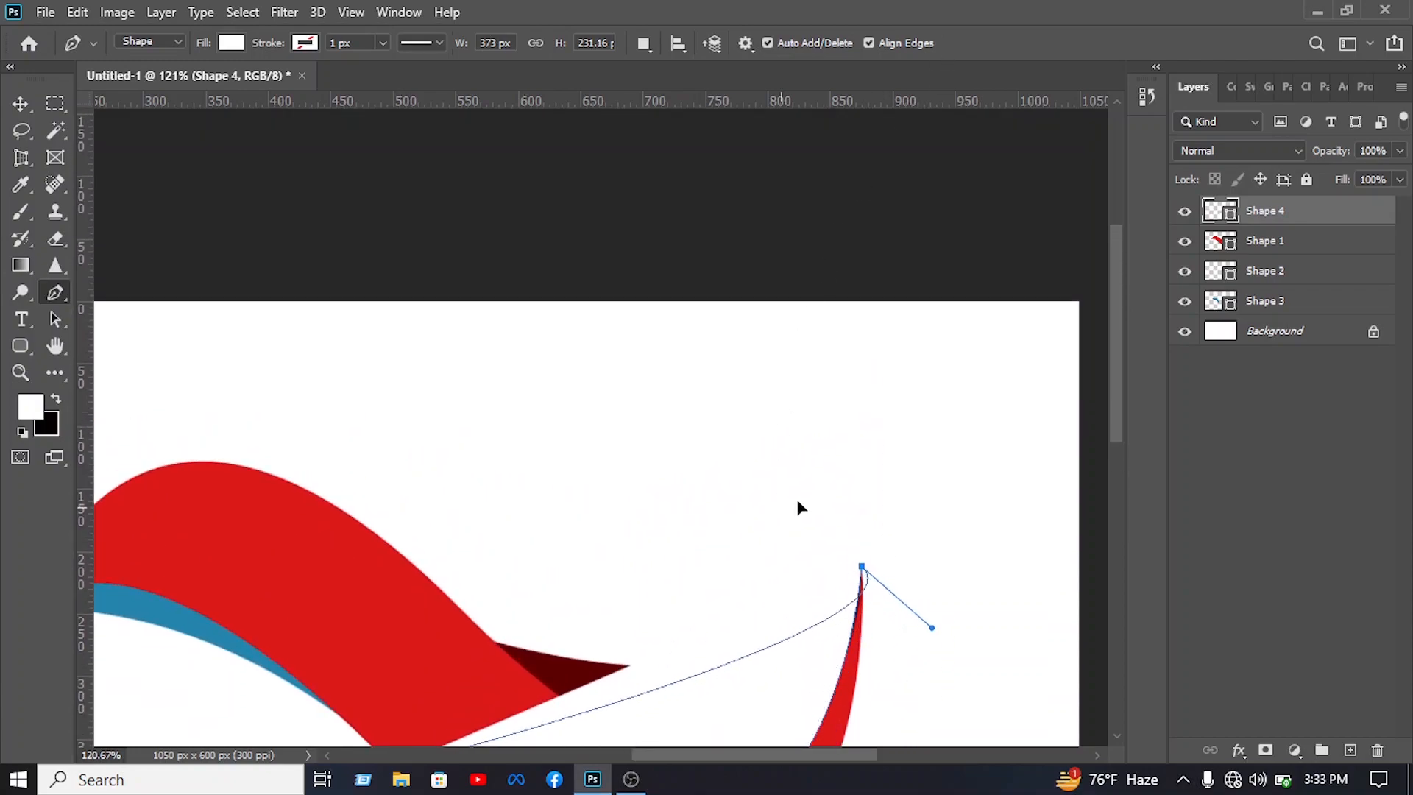
pyautogui.scroll(-4, 812, 471)
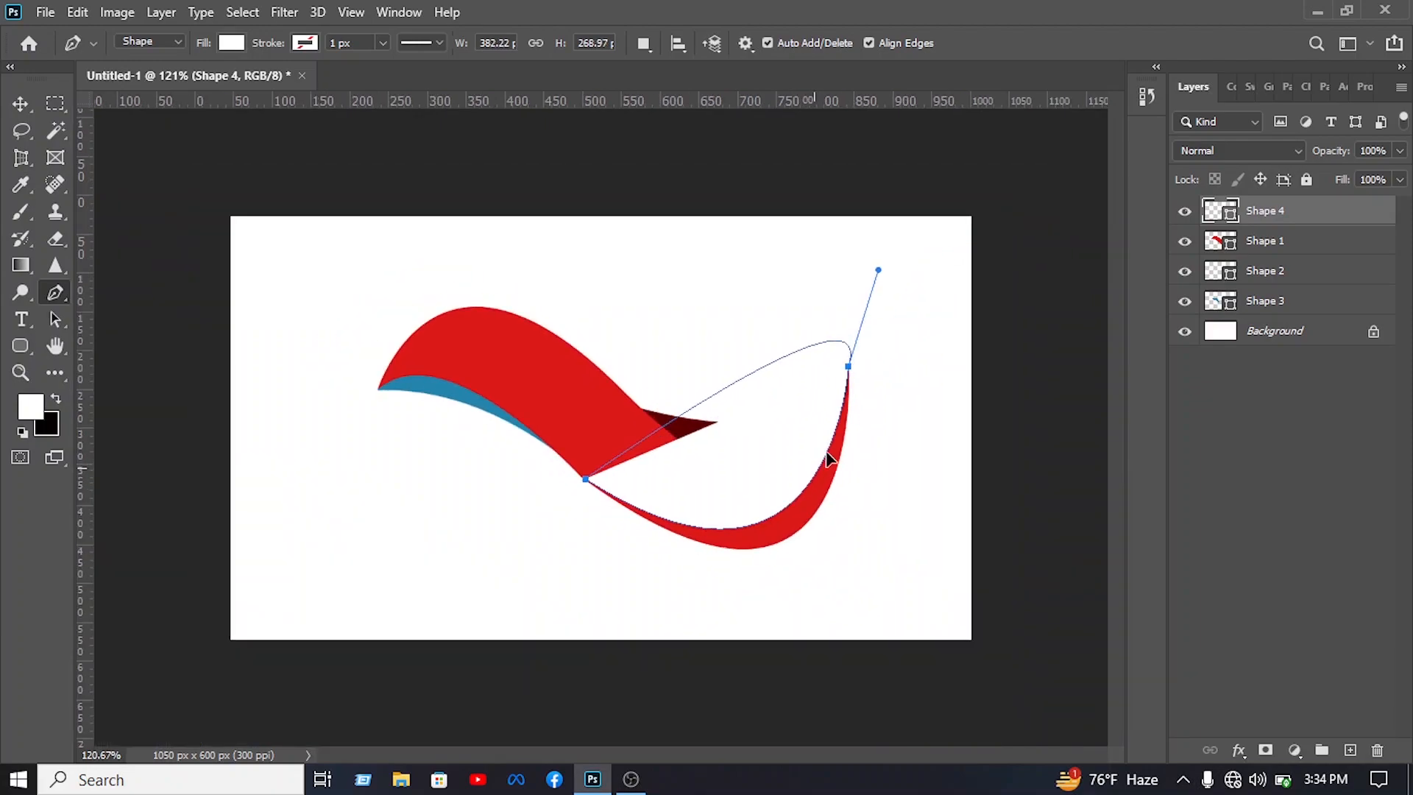
pyautogui.moveTo(941, 251); pyautogui.dragTo(852, 44)
# Fill the crescent along the ribbon's lower right edge with muted red b24747 and deselect it
pyautogui.doubleClick(1212, 211)
pyautogui.click(1021, 418)
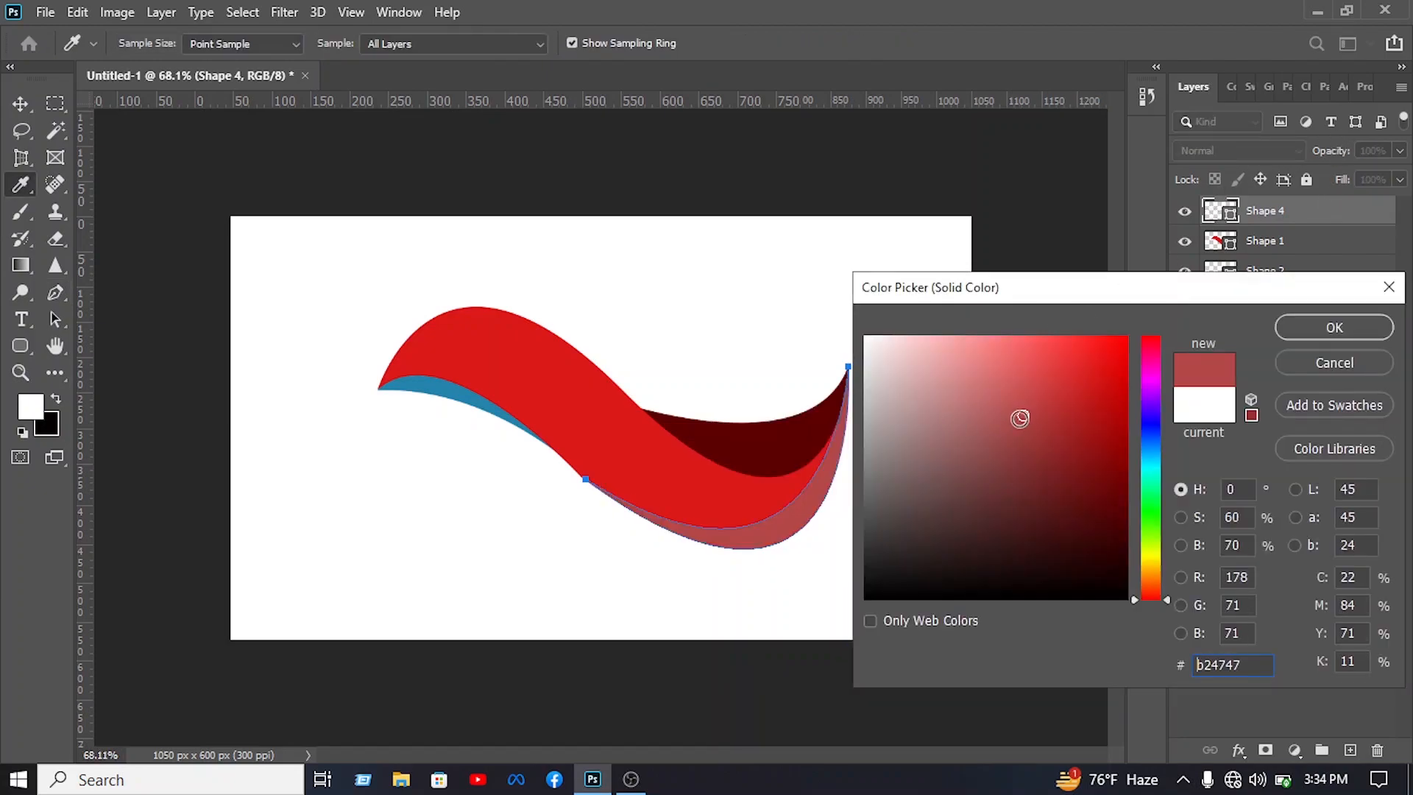
pyautogui.click(1334, 328)
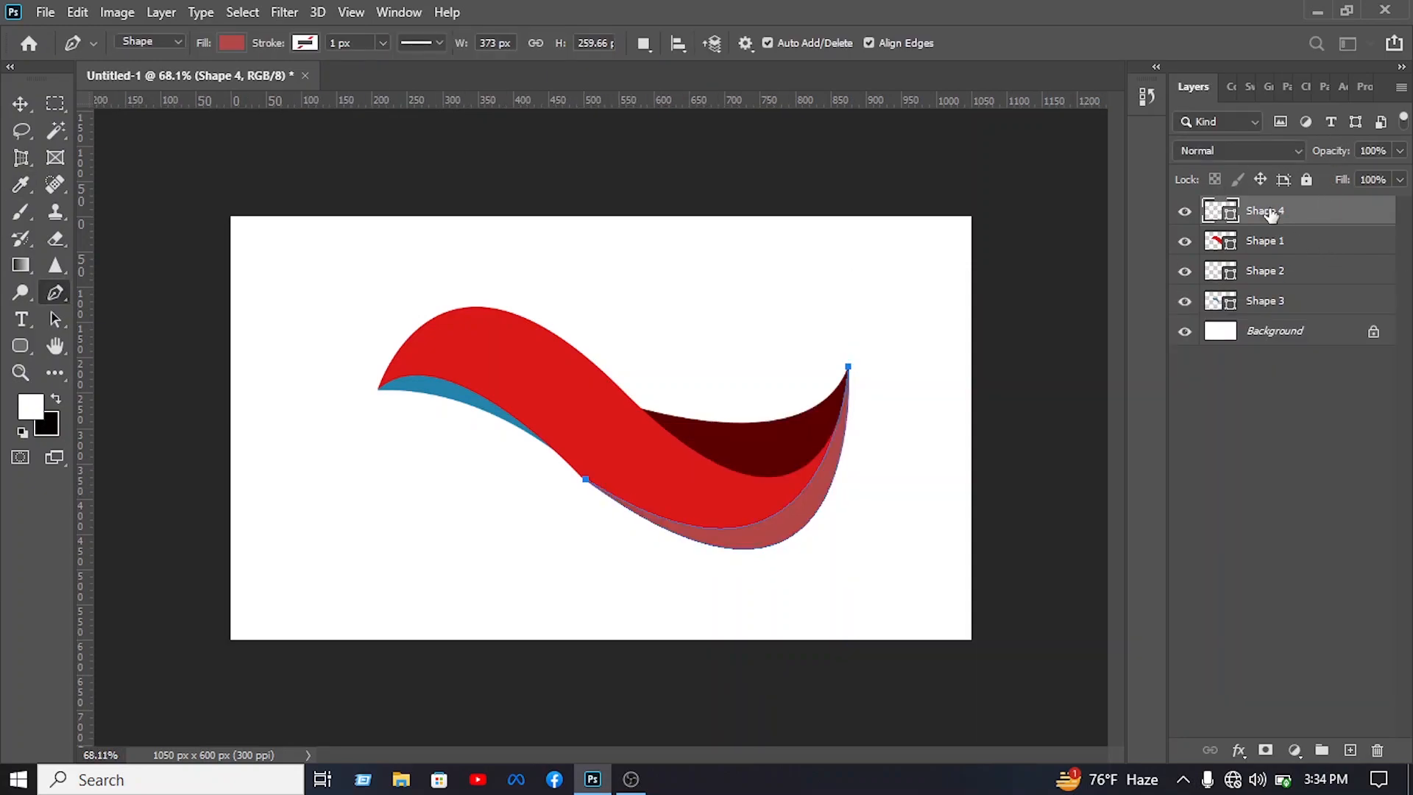
pyautogui.click(20, 104)
pyautogui.click(548, 278)
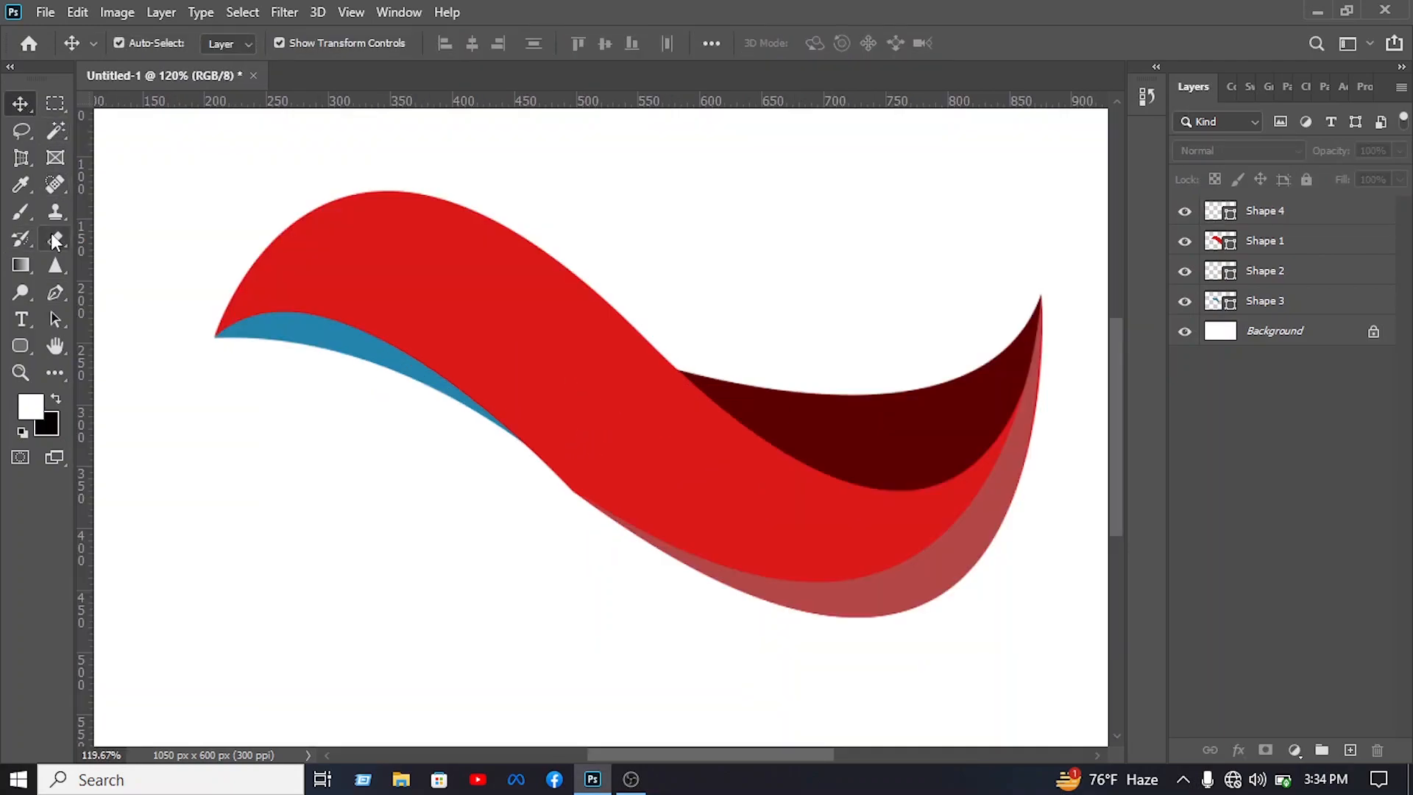
# Draw a crescent about 372 px wide and 143 px high with the Pen tool along the ribbon's upper left edge, starting at its left tip
pyautogui.click(56, 294)
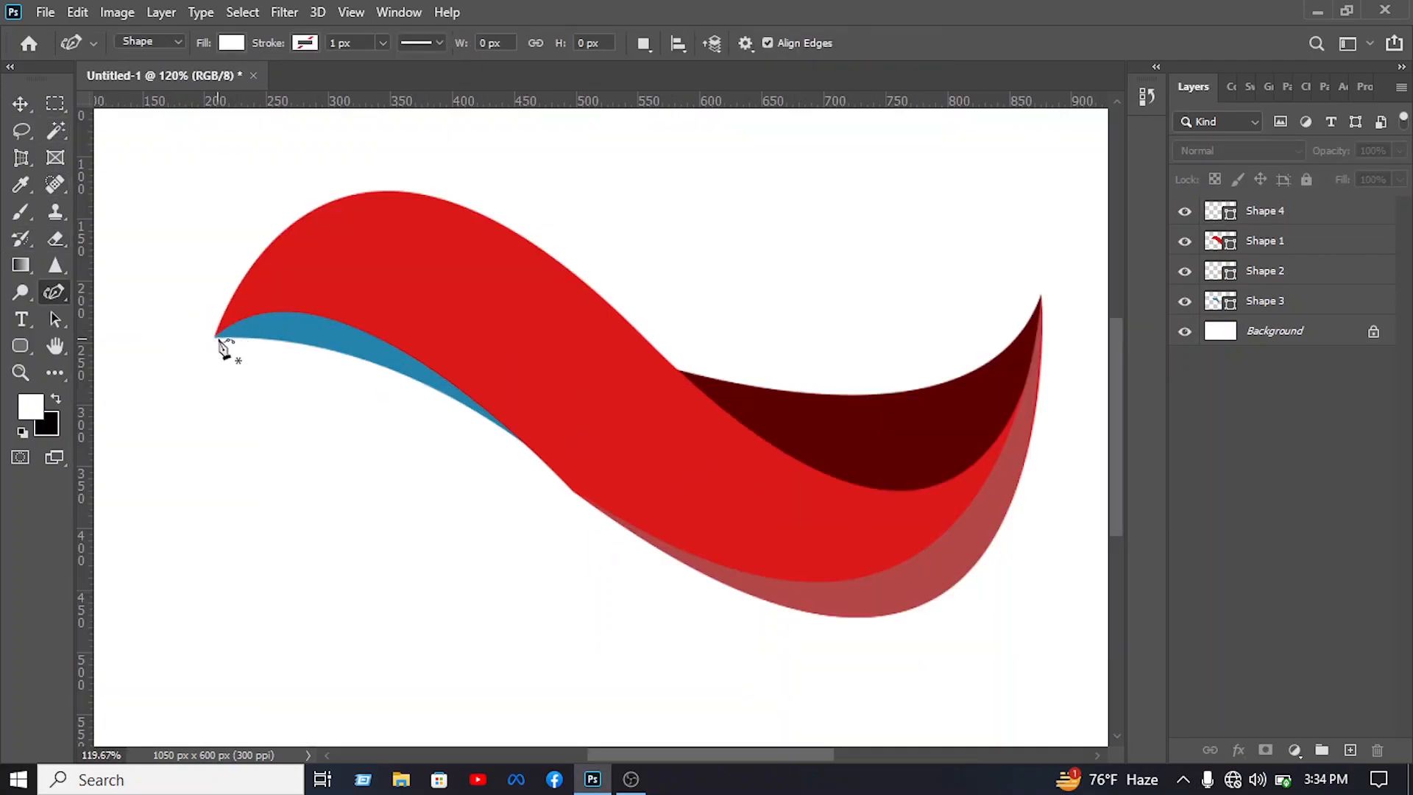
pyautogui.rightClick(54, 293)
pyautogui.click(103, 292)
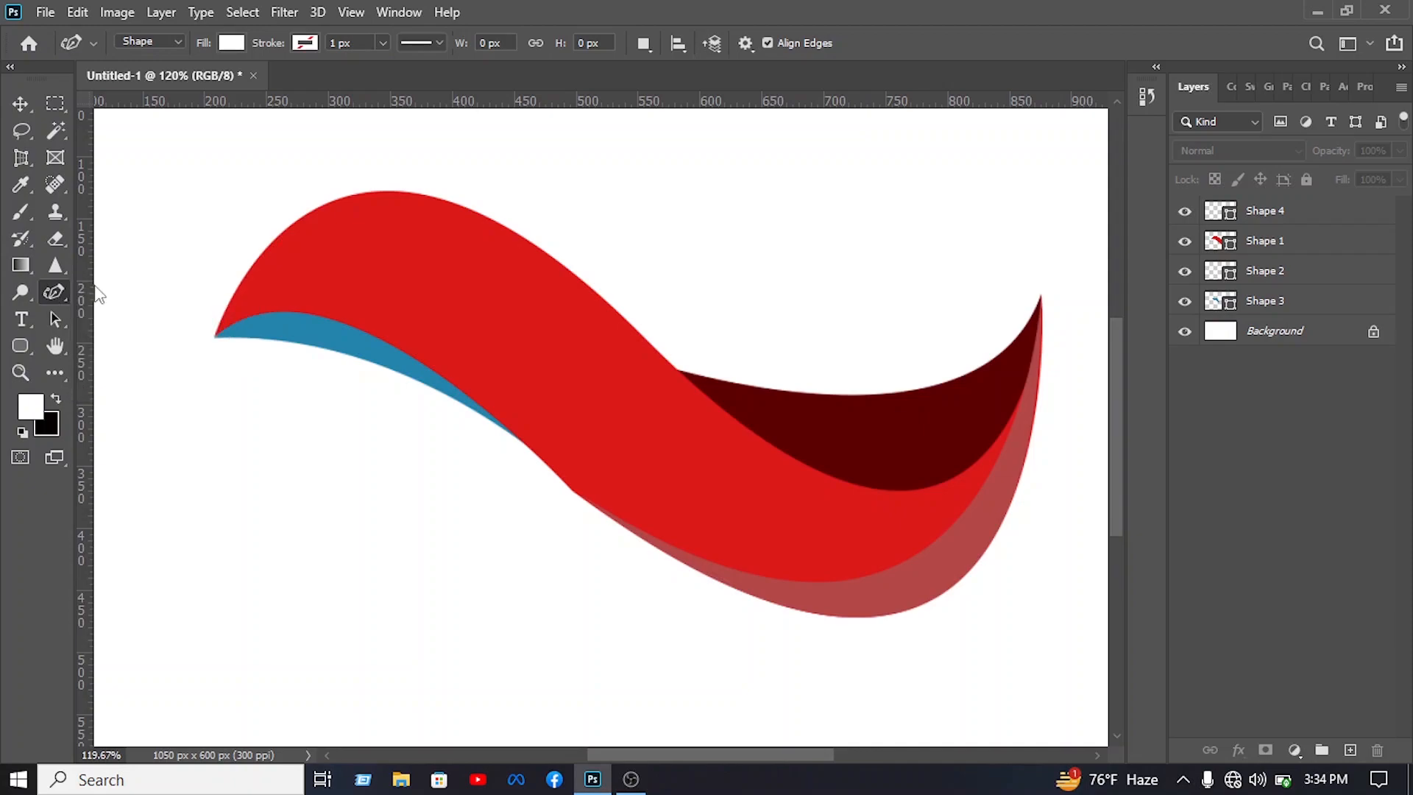
pyautogui.click(215, 338)
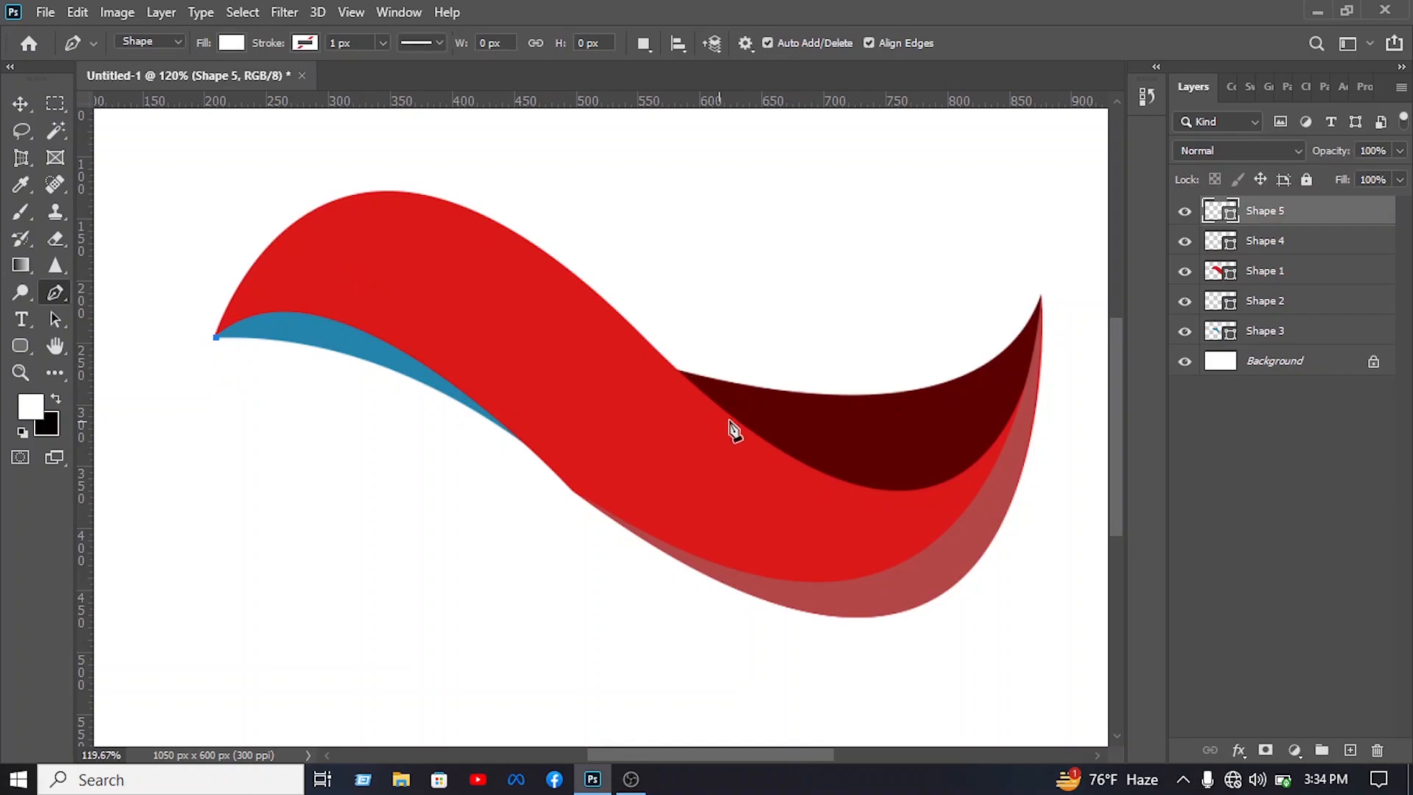
pyautogui.moveTo(677, 370); pyautogui.dragTo(1005, 655)
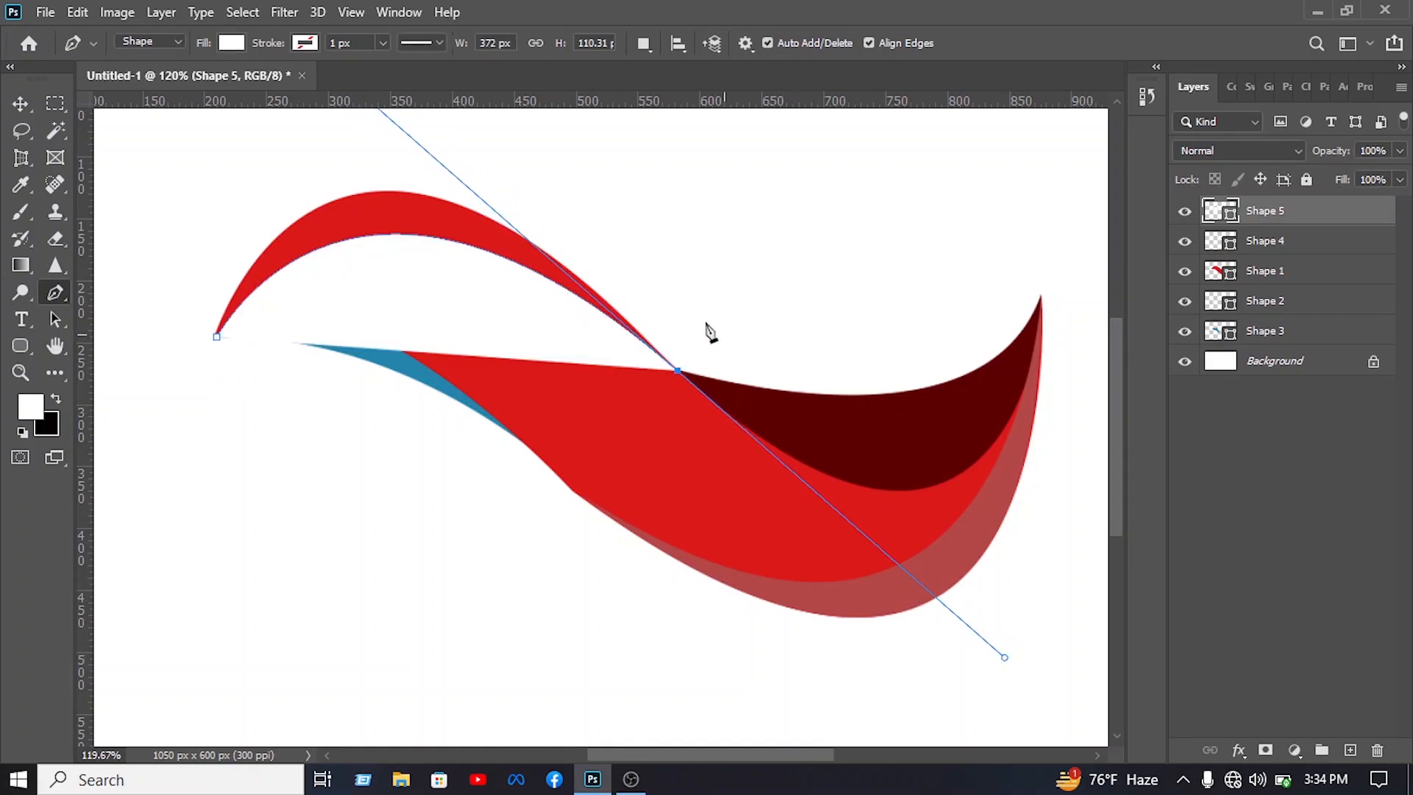
pyautogui.click(679, 372)
pyautogui.moveTo(216, 339); pyautogui.dragTo(314, 679)
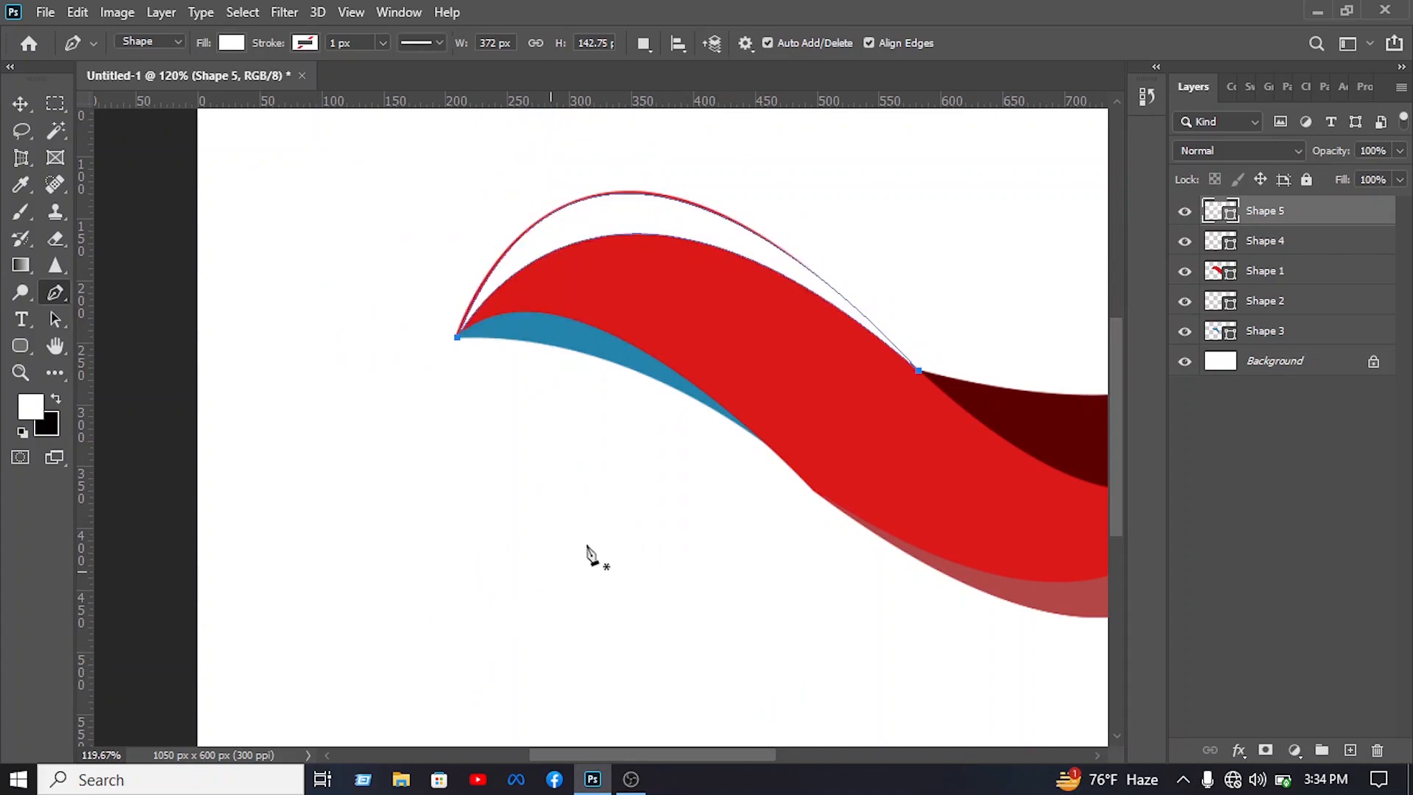
# Fill the crescent along the ribbon's upper left edge with medium green
pyautogui.doubleClick(1211, 217)
pyautogui.click(1040, 423)
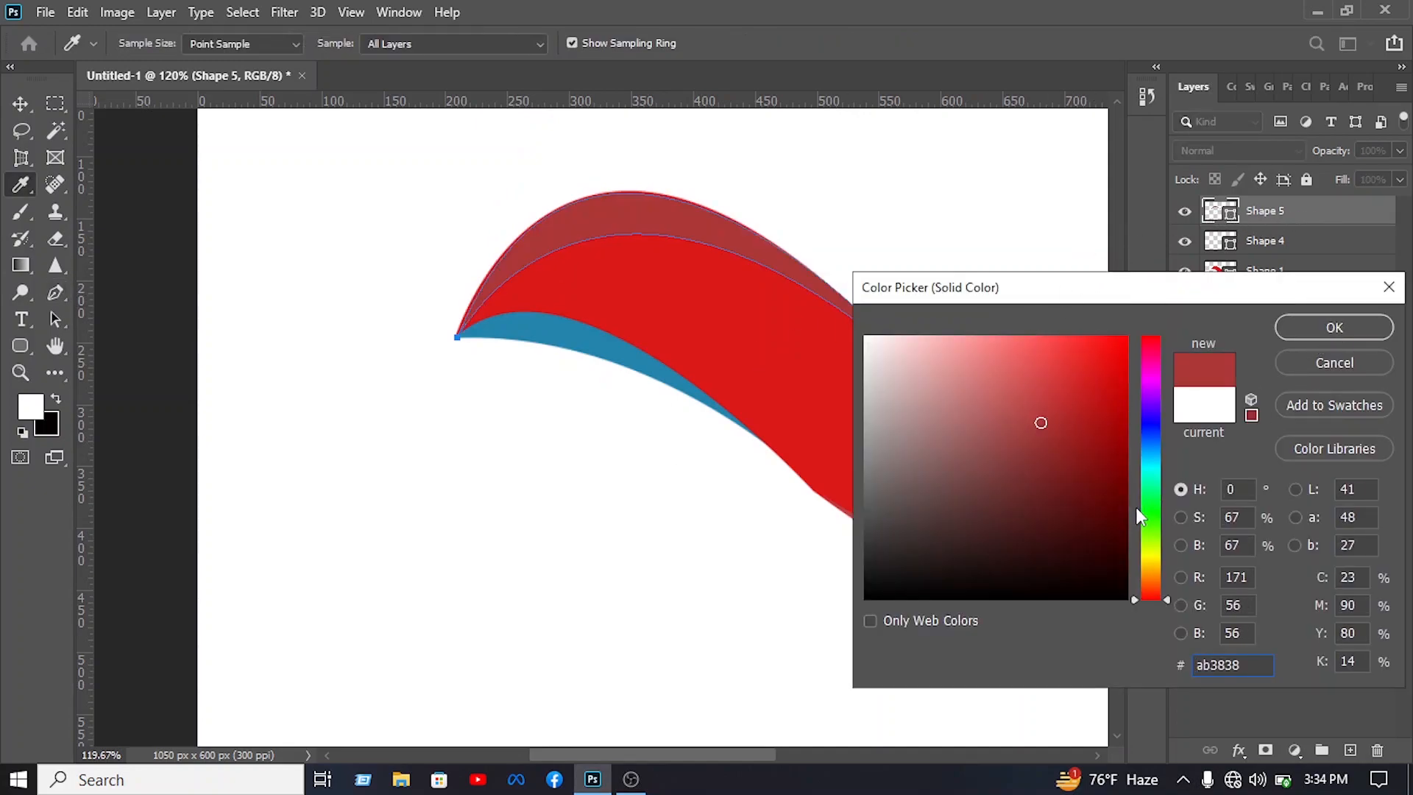
pyautogui.click(1151, 522)
pyautogui.click(1318, 335)
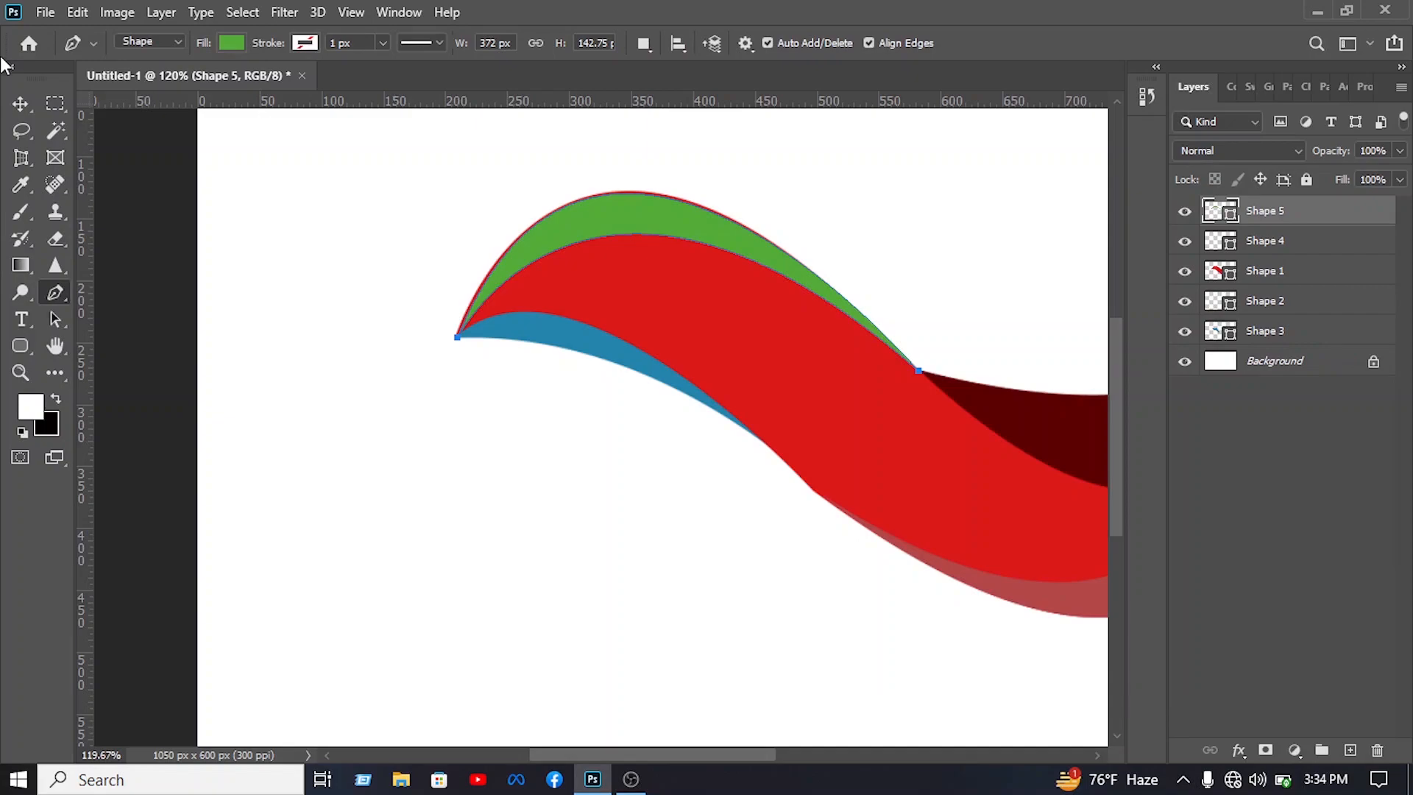
# Nudge the green crescent slightly up and to the left so it covers the ribbon's upper left edge
pyautogui.click(21, 104)
pyautogui.press('Up')
pyautogui.press('Up')
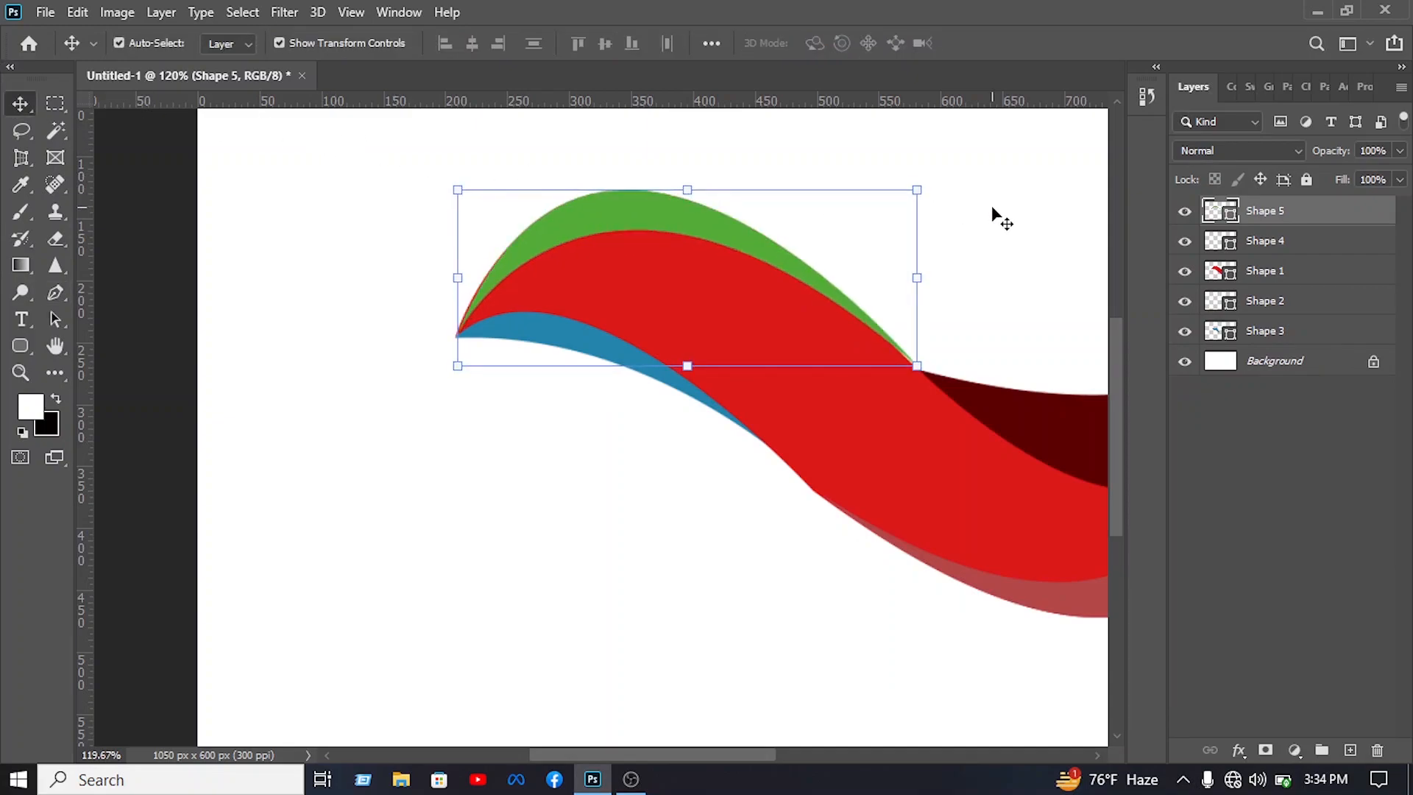
pyautogui.press('Left')
pyautogui.press('Left')
pyautogui.press('Left')
pyautogui.press('Down')
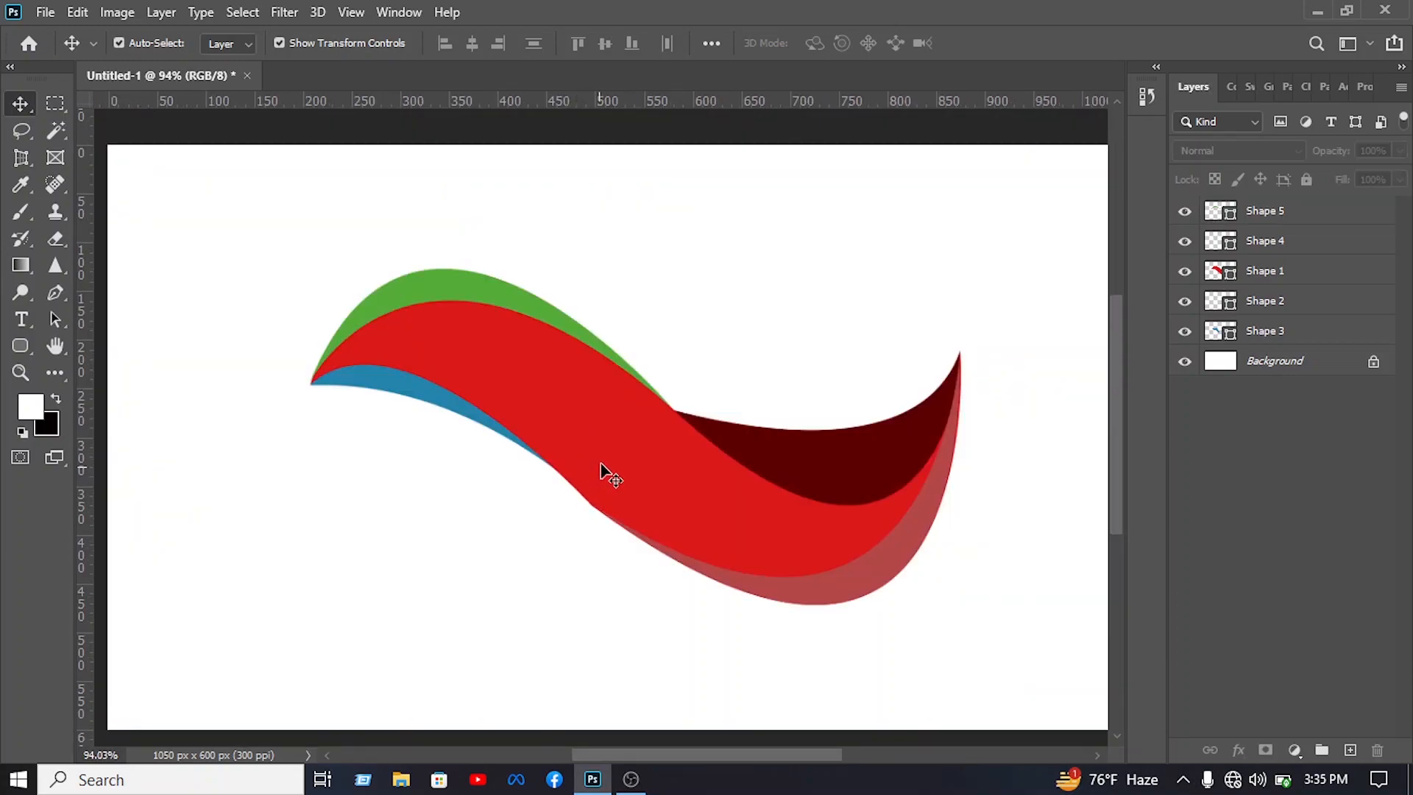
# Add a Gradient Overlay to the main red ribbon shape using the Blue_27 preset from the Blues group
pyautogui.click(602, 471)
pyautogui.rightClick(1272, 283)
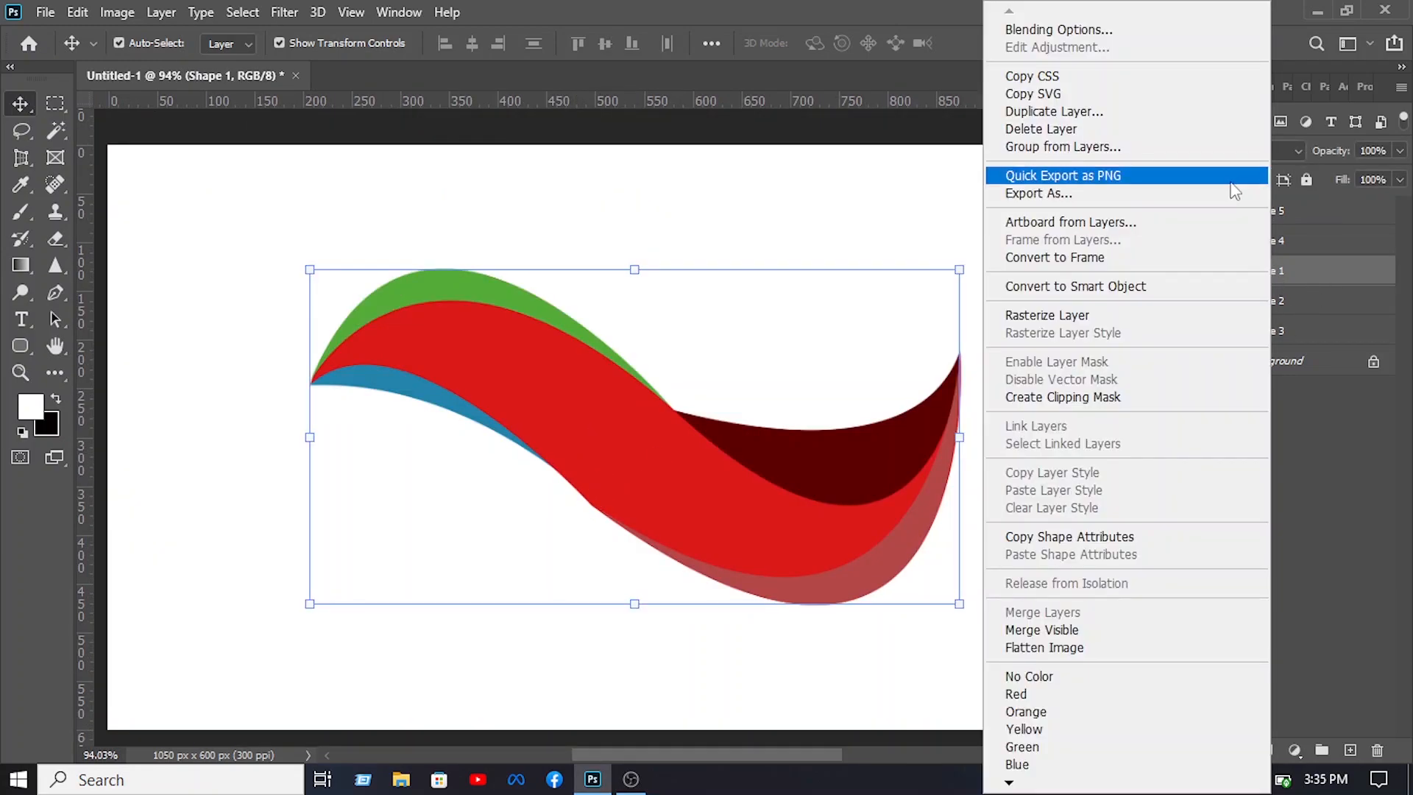
pyautogui.click(1084, 34)
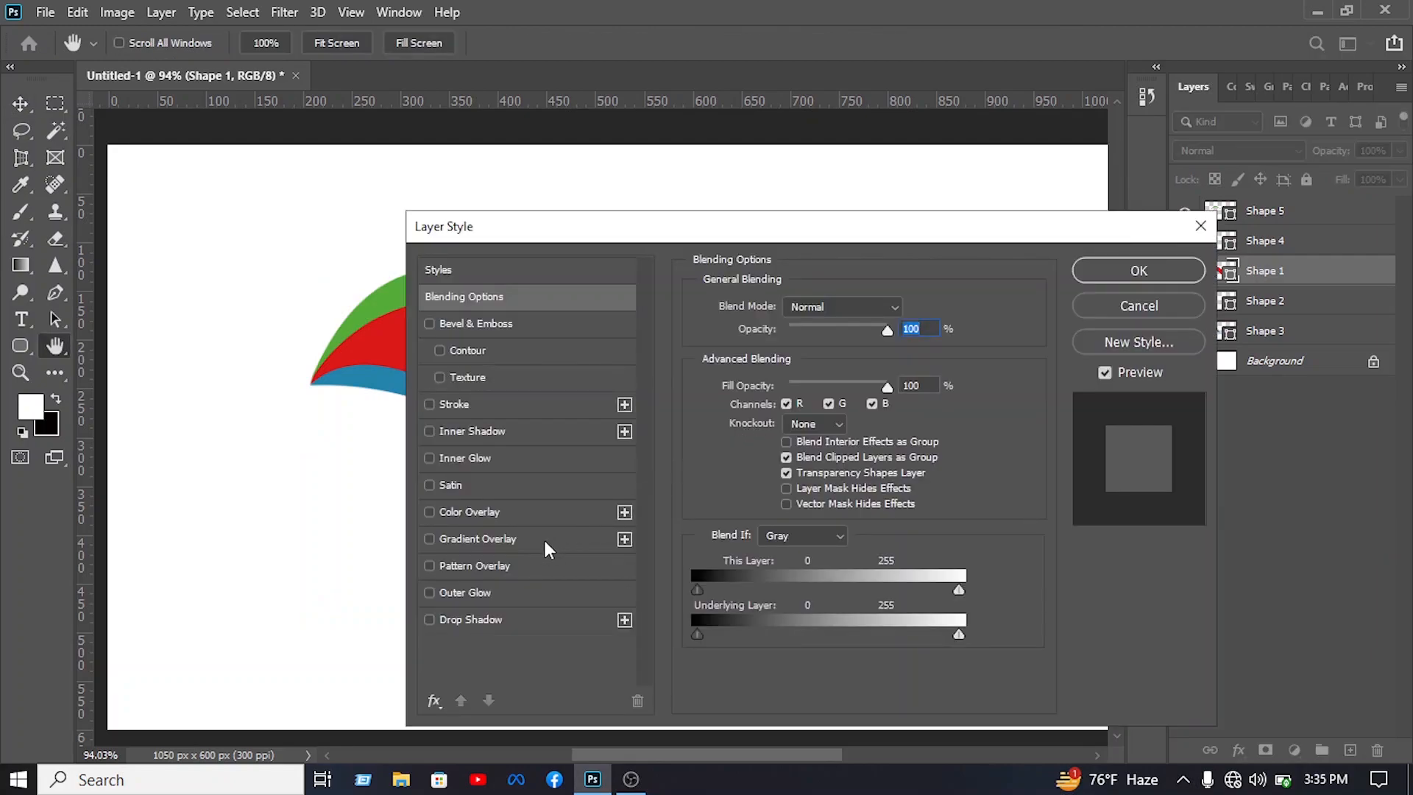
pyautogui.click(546, 541)
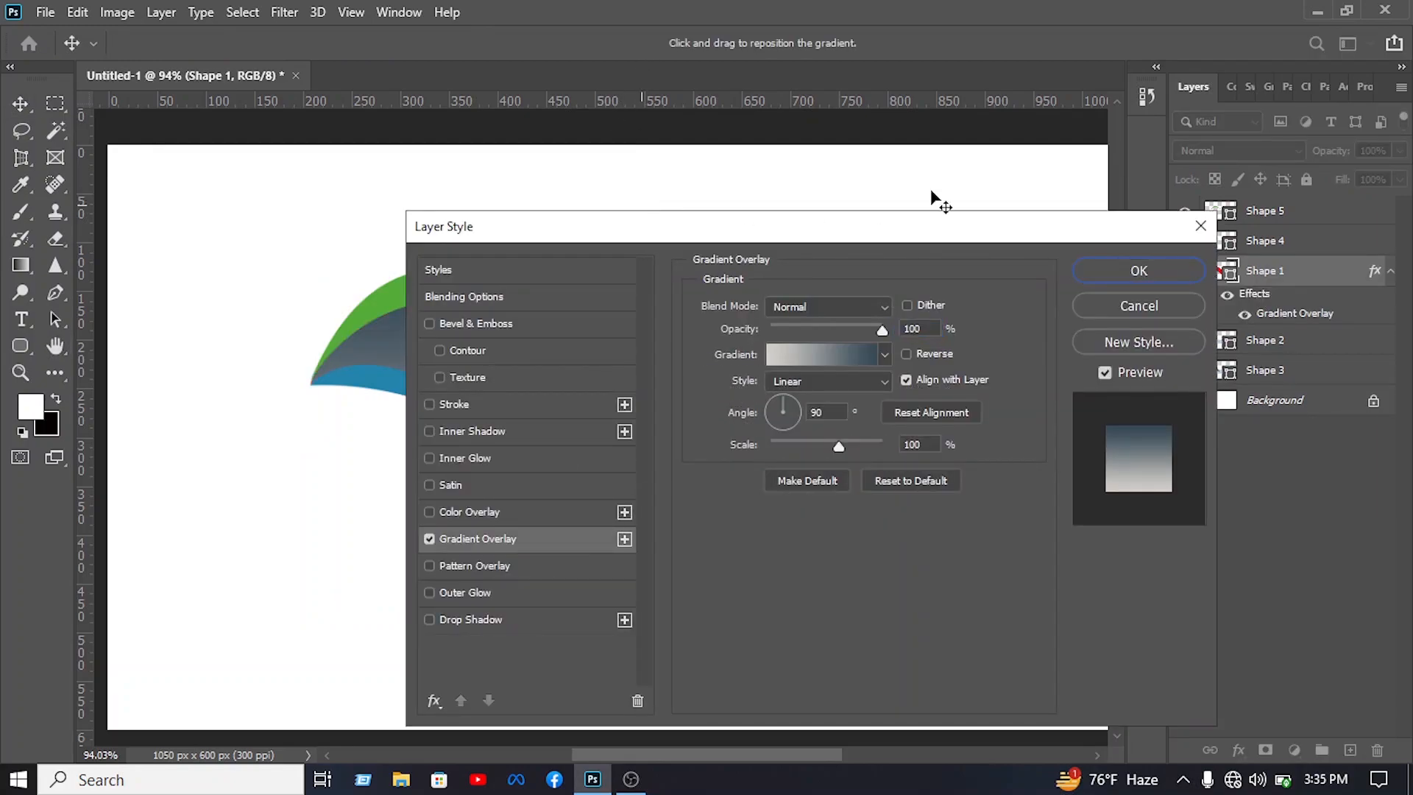
pyautogui.click(832, 360)
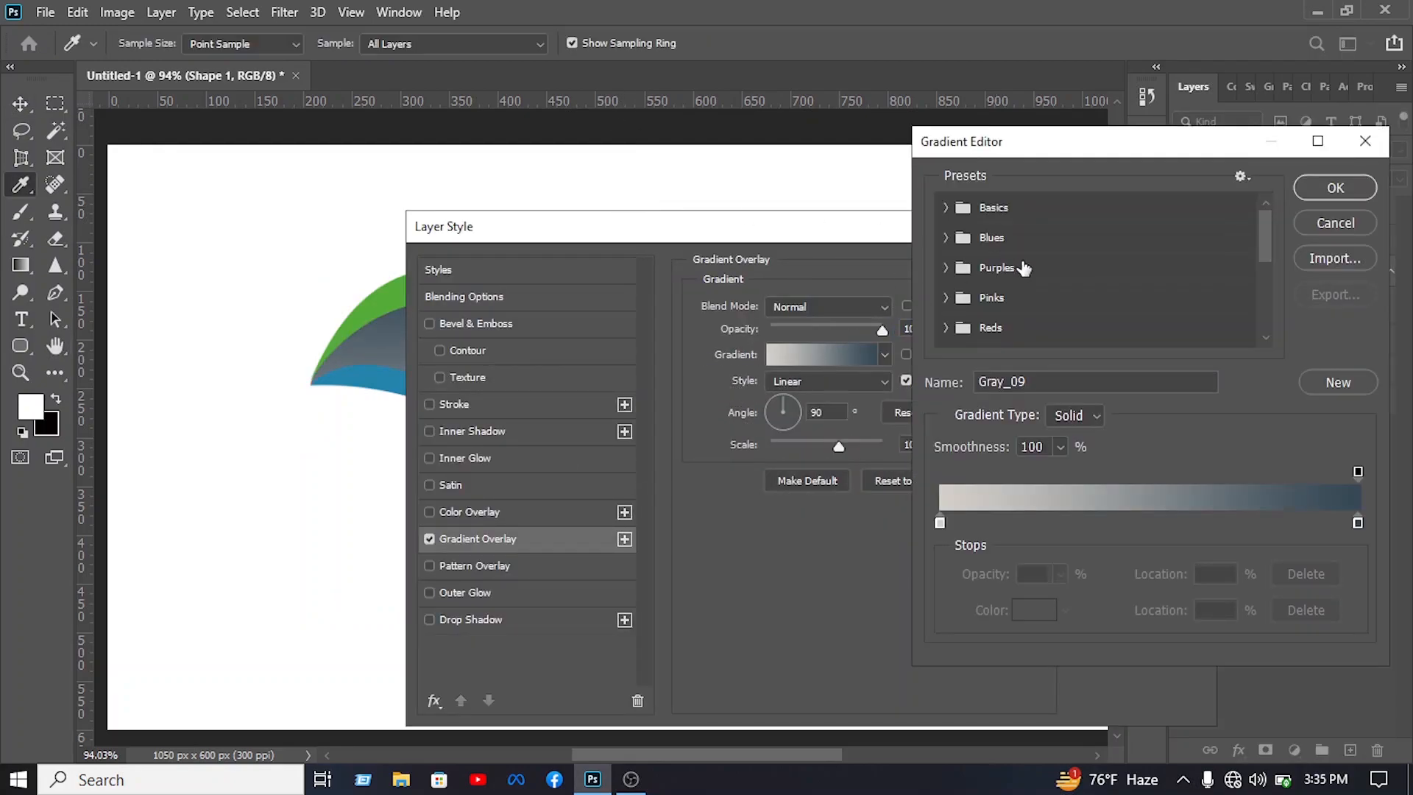
pyautogui.scroll(-1, 966, 261)
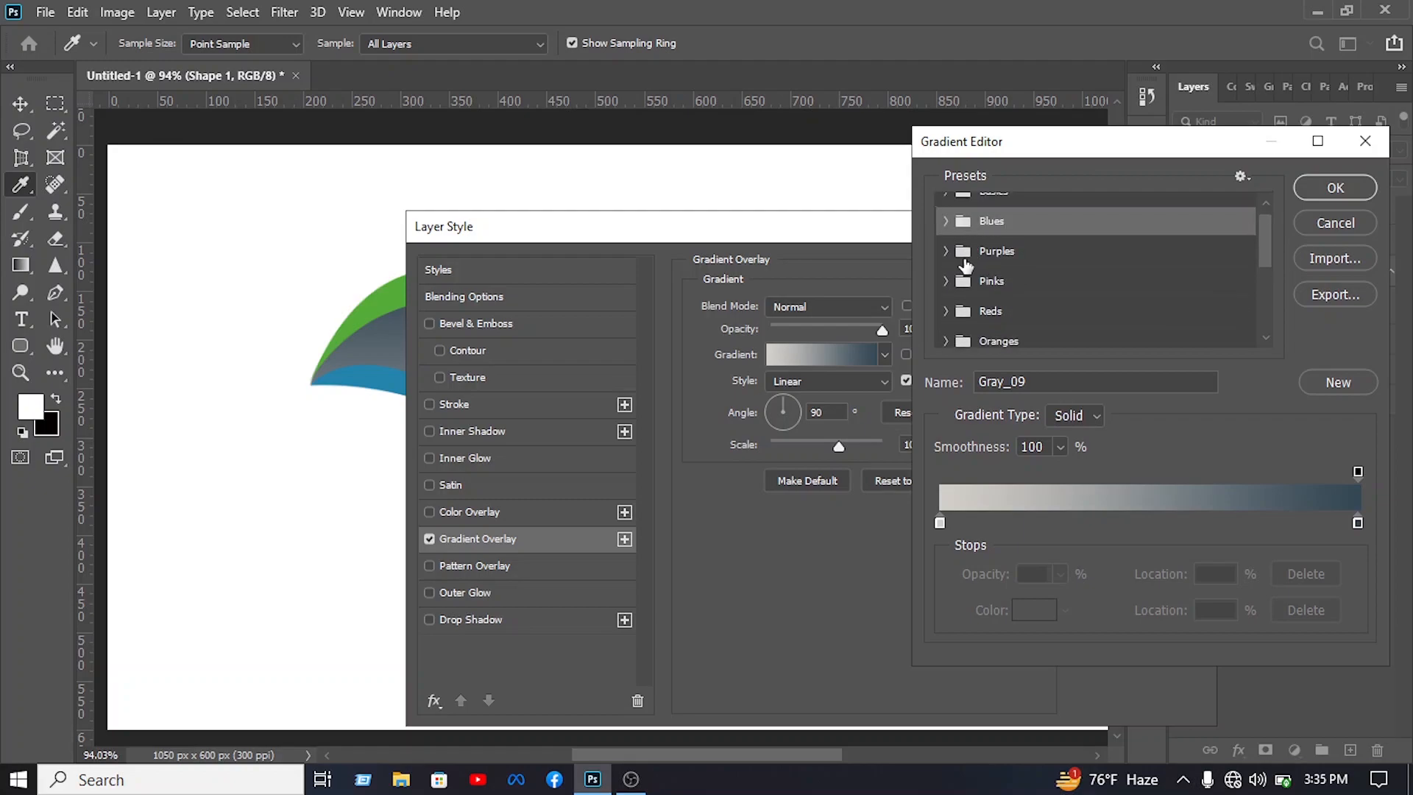
pyautogui.click(949, 222)
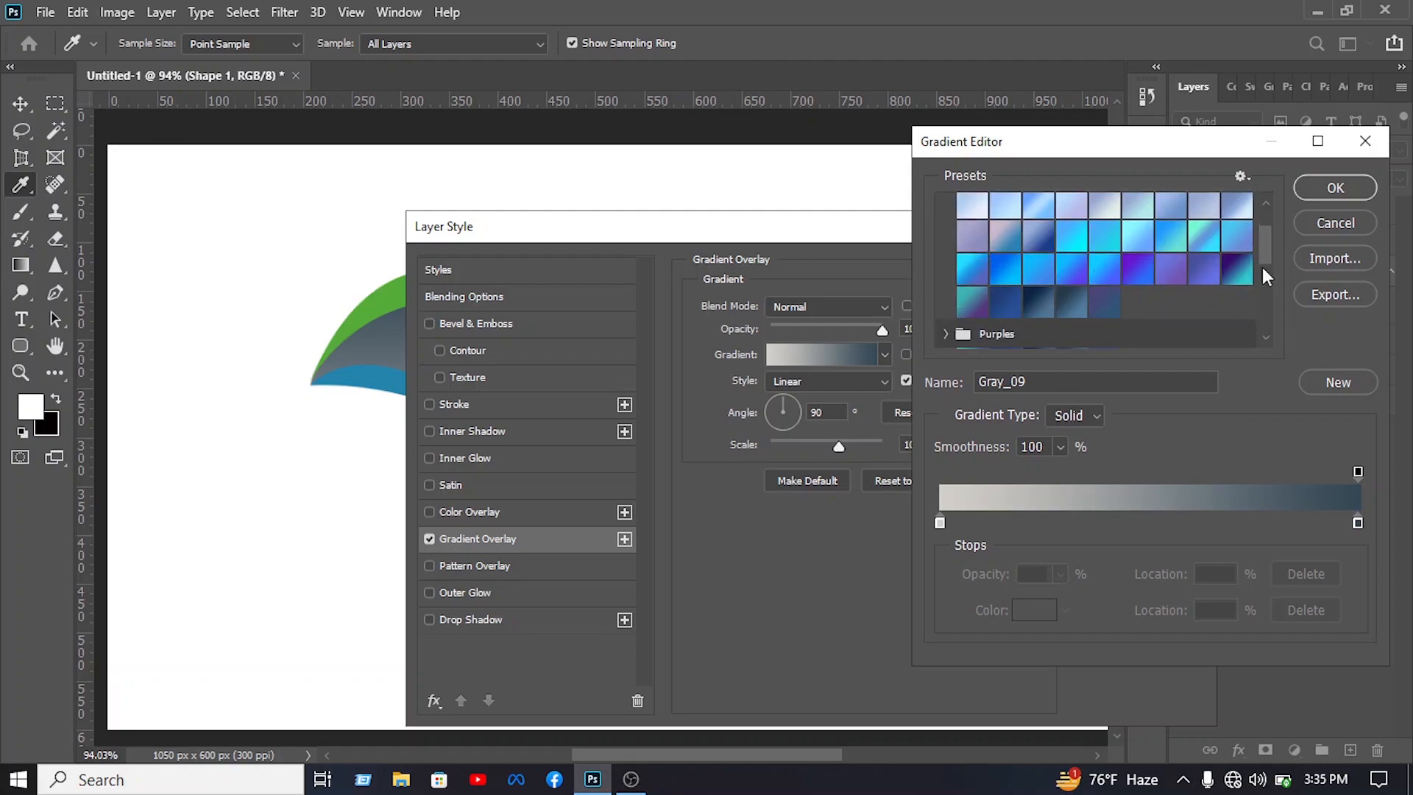
pyautogui.click(1238, 270)
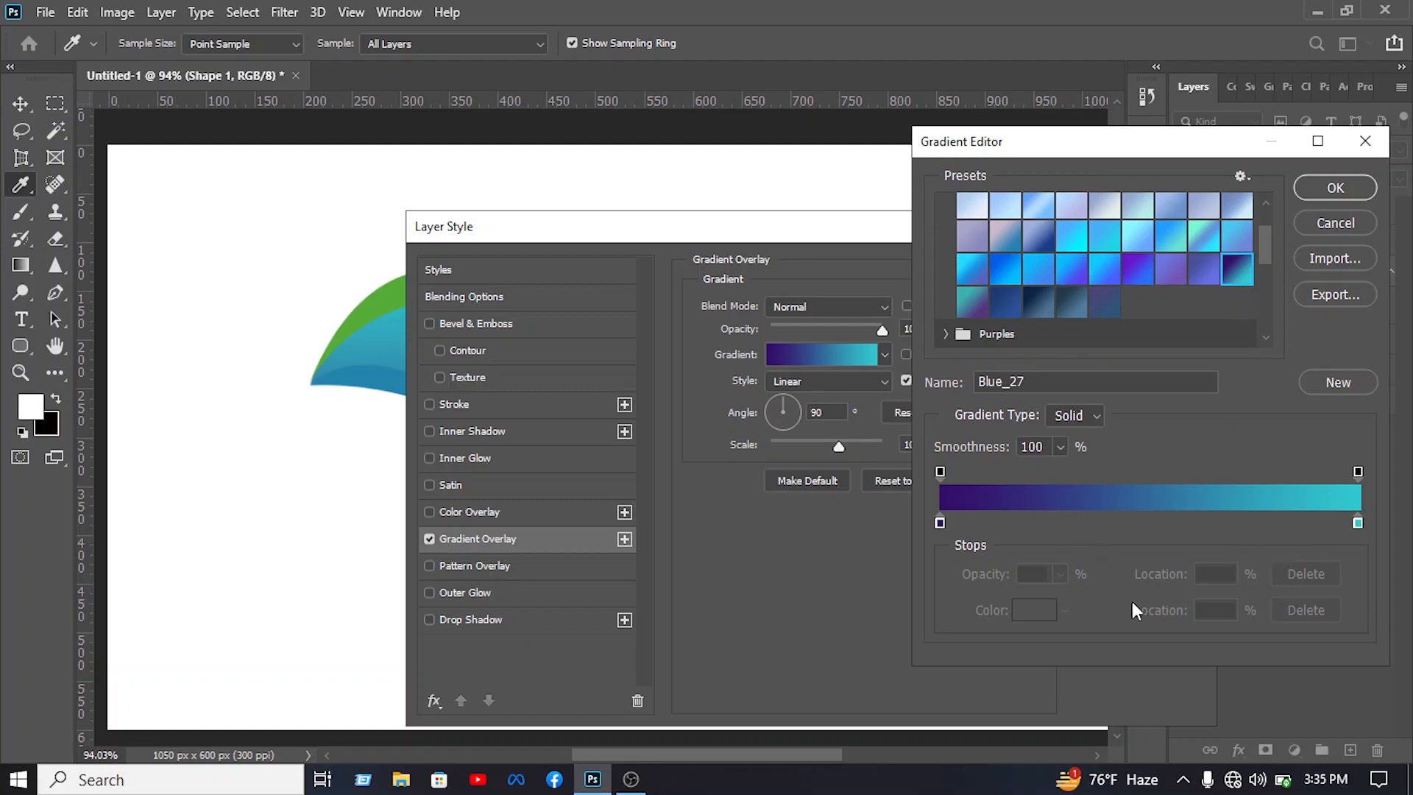
# Move the ribbon gradient's purple stop to 31% and its turquoise stop to 98%, recolour the latter to 0072ff, and apply the style
pyautogui.moveTo(942, 523); pyautogui.dragTo(1072, 524)
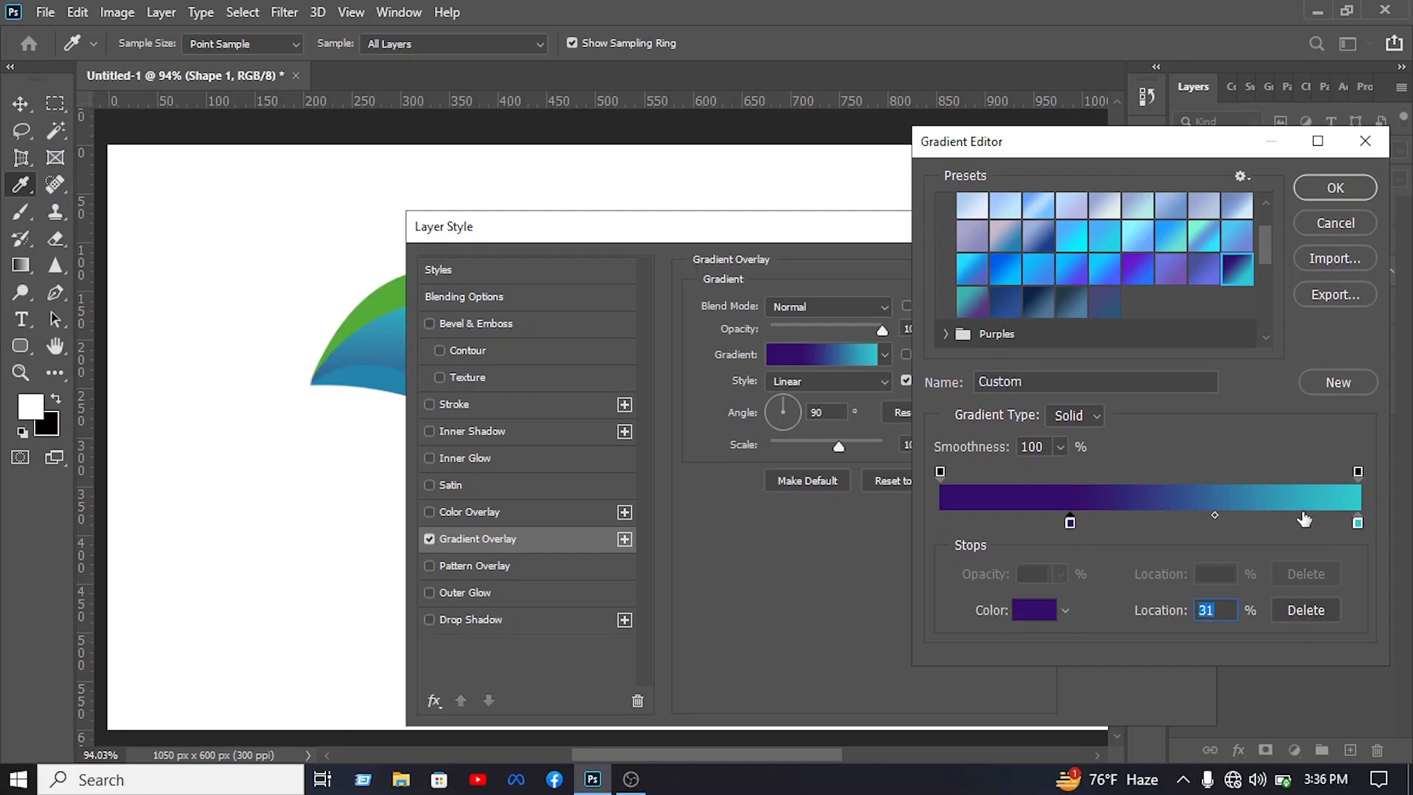
pyautogui.moveTo(1359, 523); pyautogui.dragTo(1351, 524)
pyautogui.click(1034, 617)
pyautogui.click(1099, 441)
pyautogui.click(1164, 455)
pyautogui.write('0072ff')
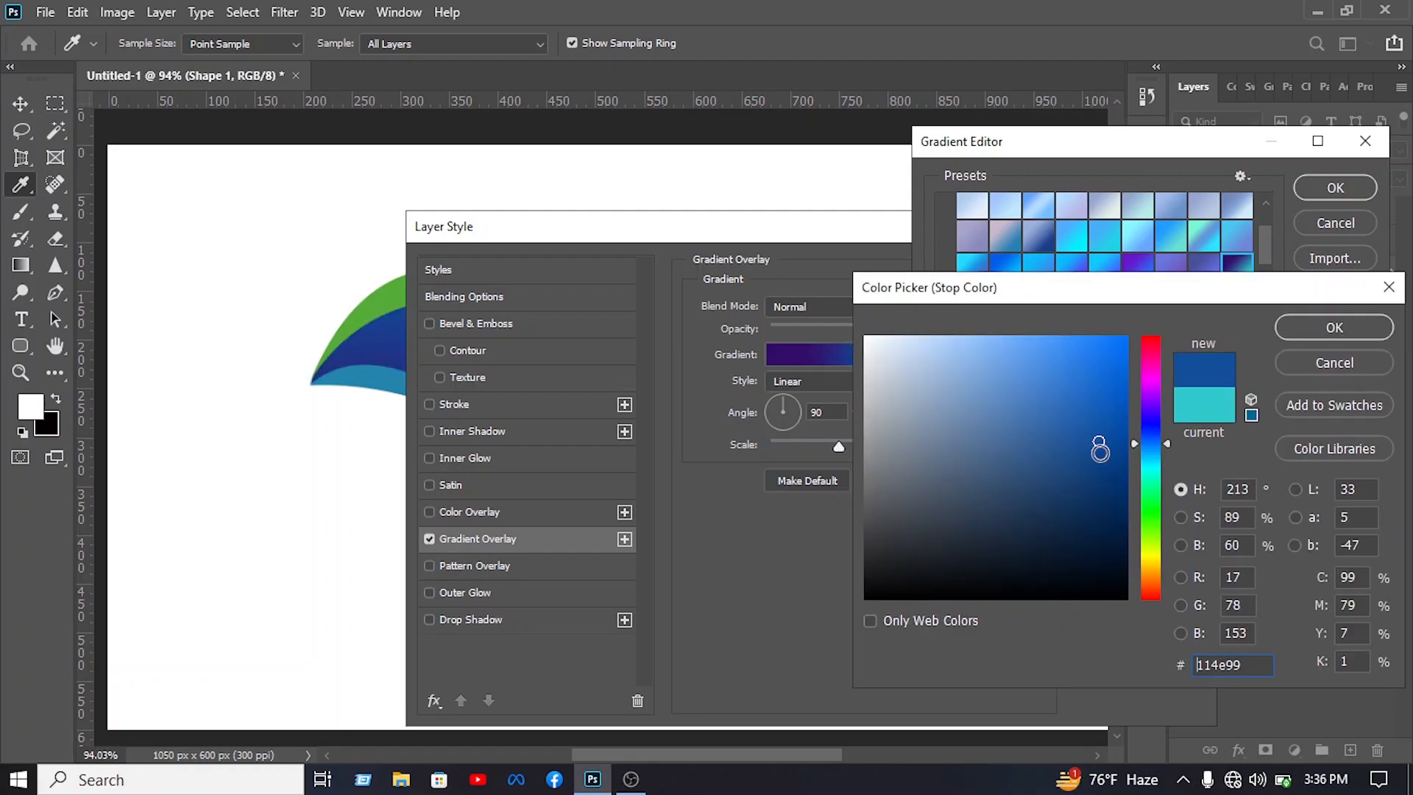
pyautogui.click(1307, 326)
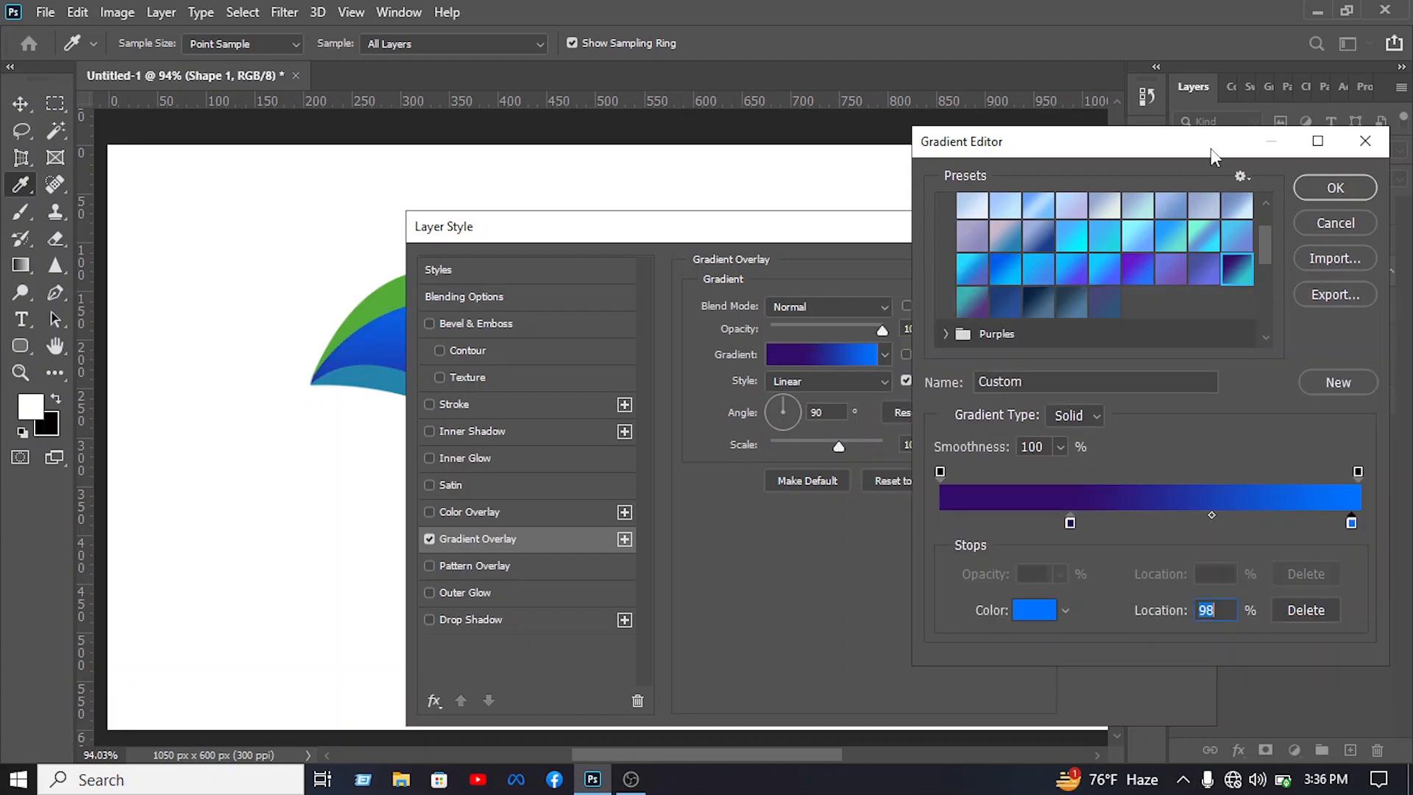
pyautogui.click(1336, 189)
pyautogui.moveTo(1092, 236); pyautogui.dragTo(1046, 370)
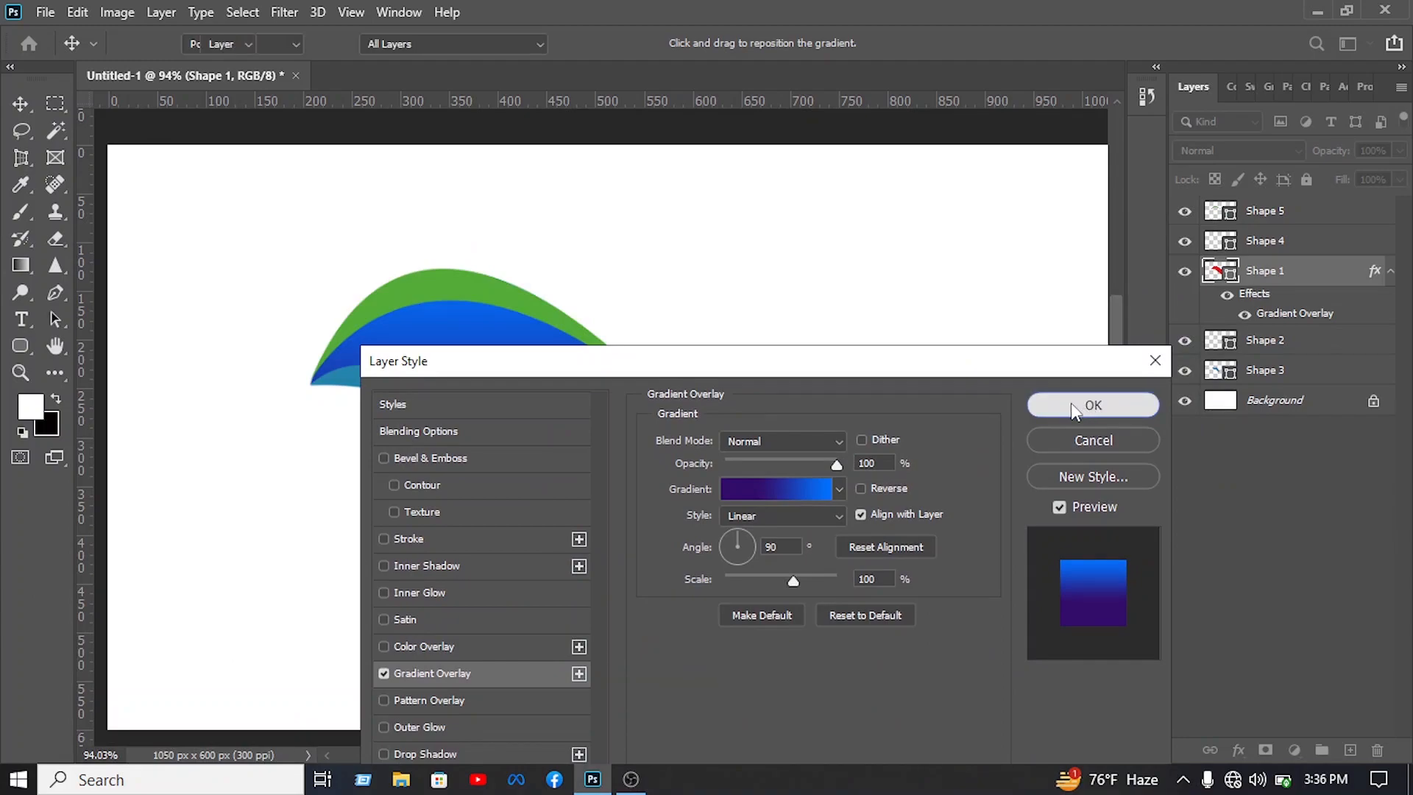
pyautogui.click(1074, 404)
# Add a Gradient Overlay to the dark red fold on the ribbon's right side using a bright blue preset from the Blues group
pyautogui.click(931, 423)
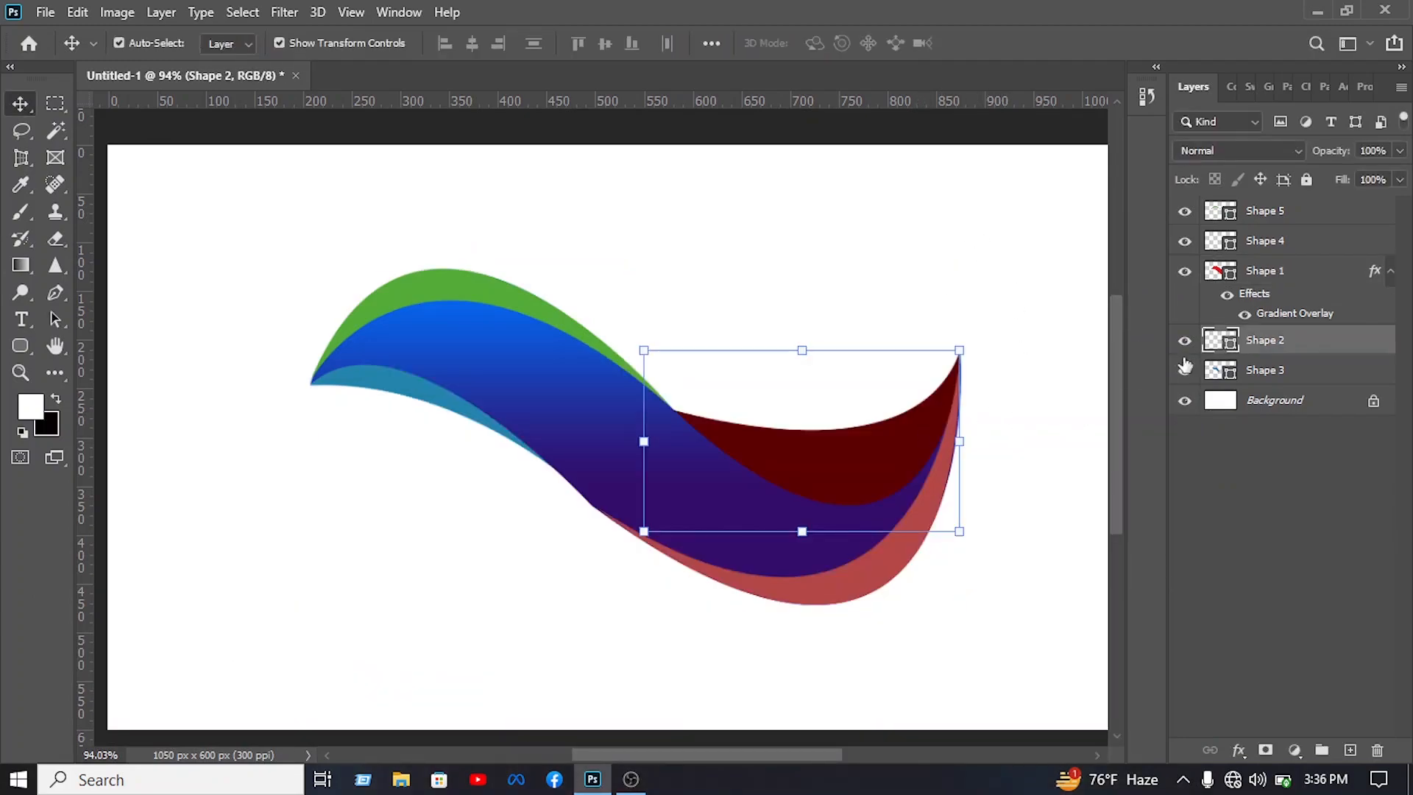
pyautogui.rightClick(1307, 338)
pyautogui.click(1246, 28)
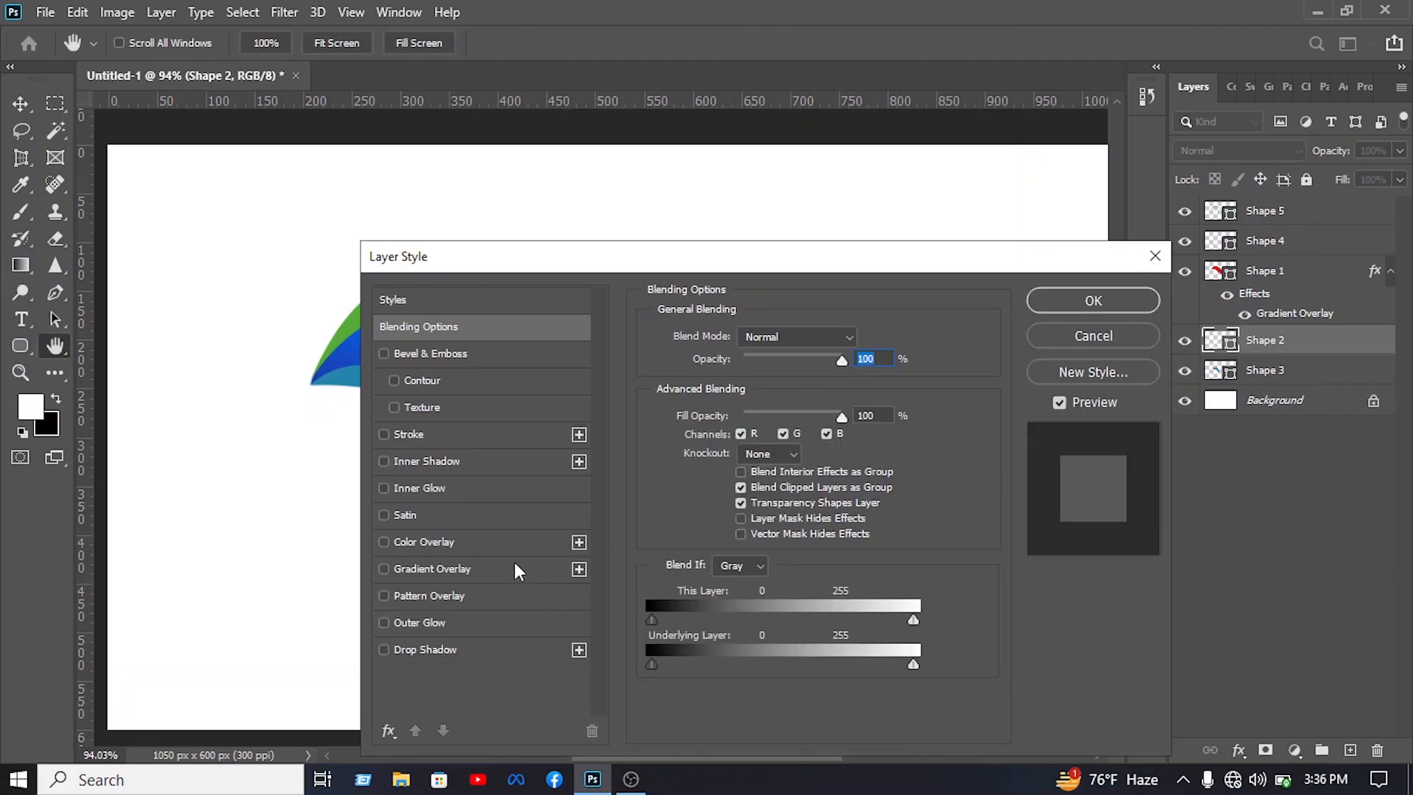
pyautogui.click(514, 562)
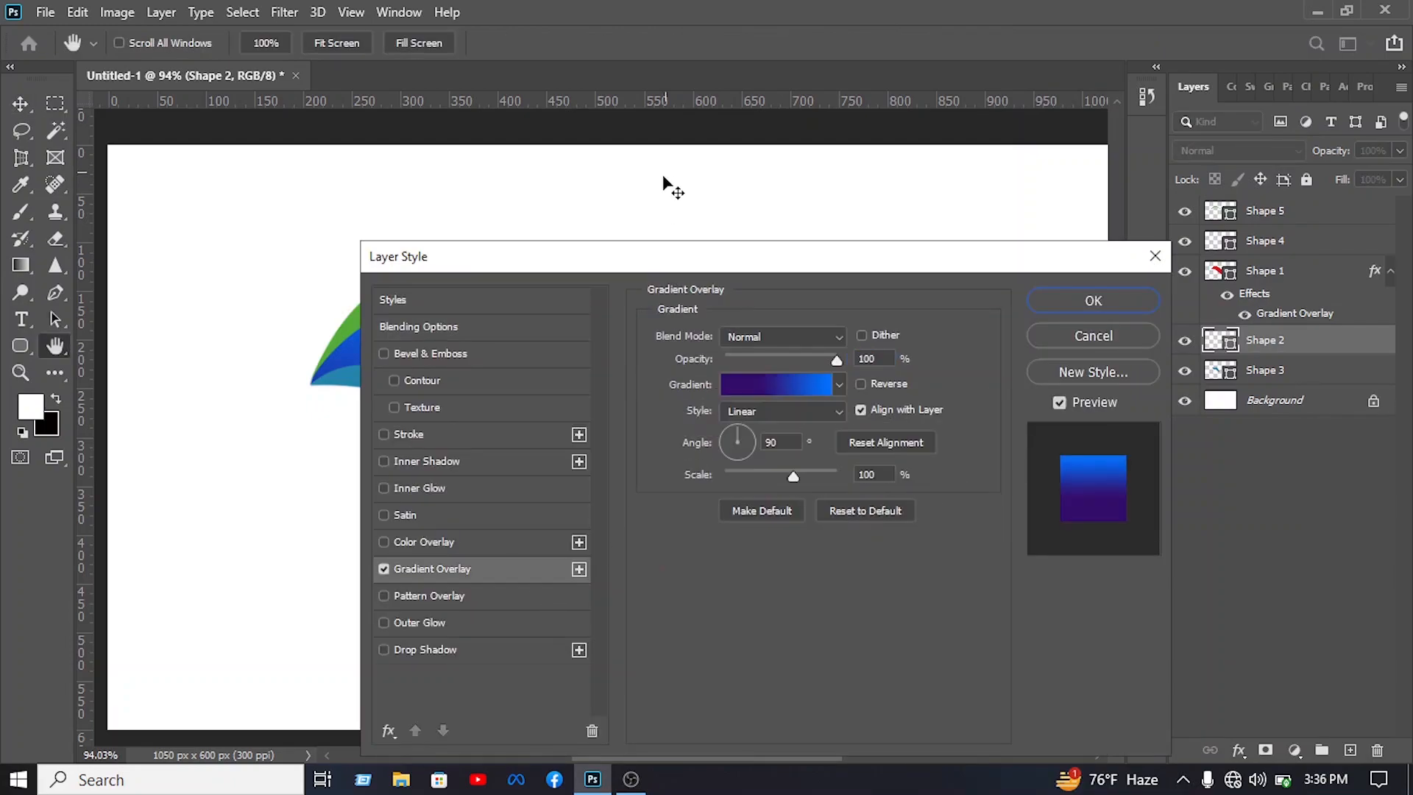
pyautogui.moveTo(647, 252); pyautogui.dragTo(921, 252)
pyautogui.click(1073, 381)
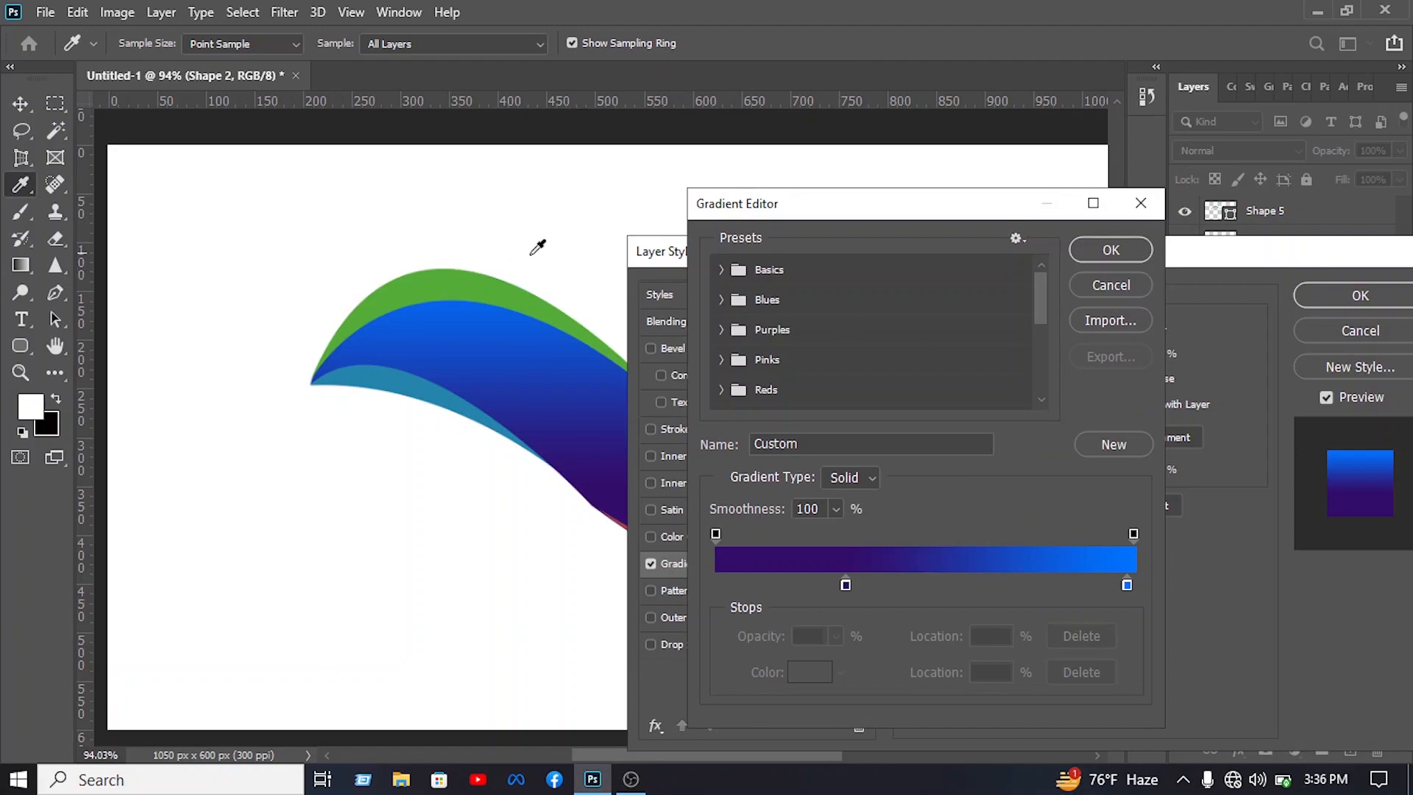
pyautogui.click(718, 298)
pyautogui.scroll(-1, 995, 390)
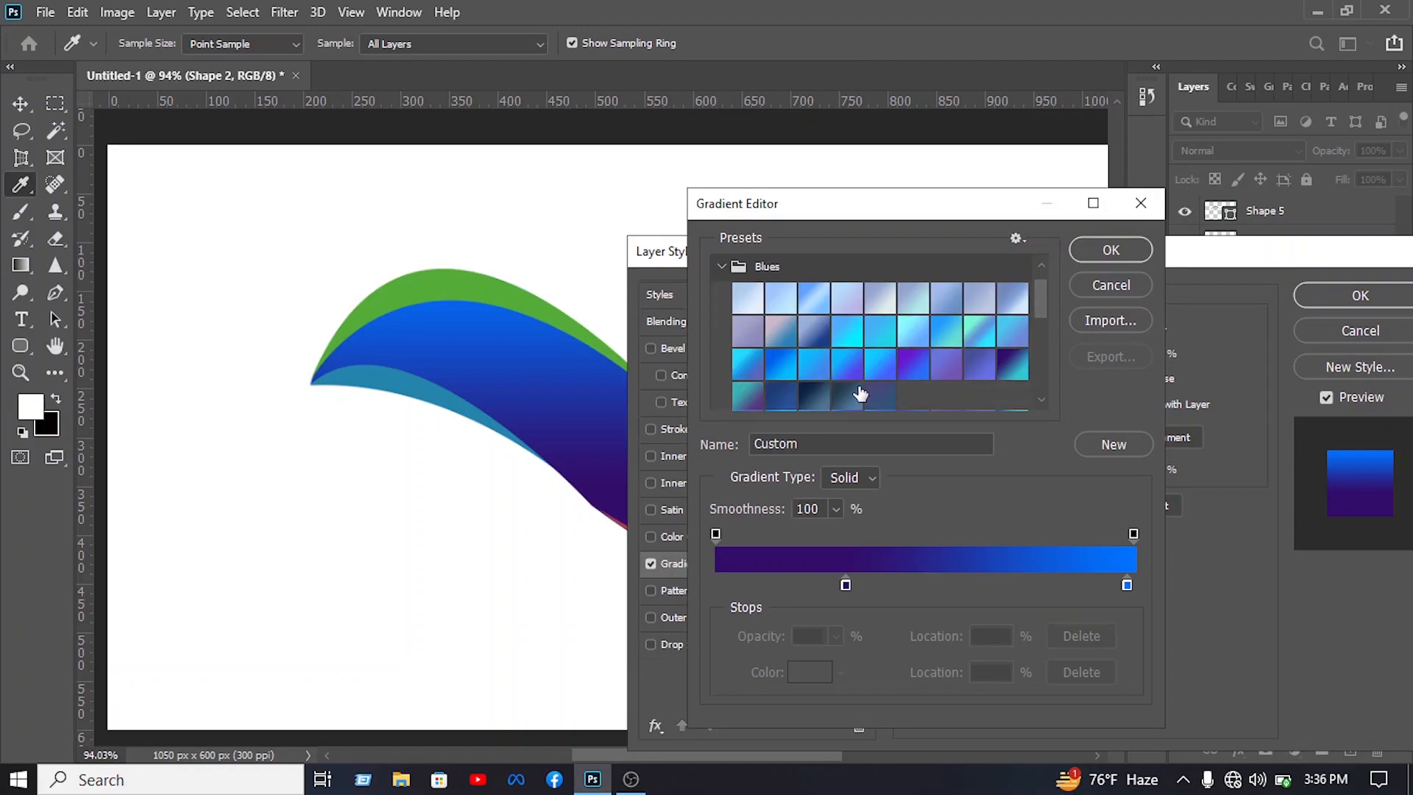
pyautogui.click(782, 370)
# Set the fold gradient's darker stop to colour 003d9a at 36%, apply the style, and deselect the shape
pyautogui.click(715, 585)
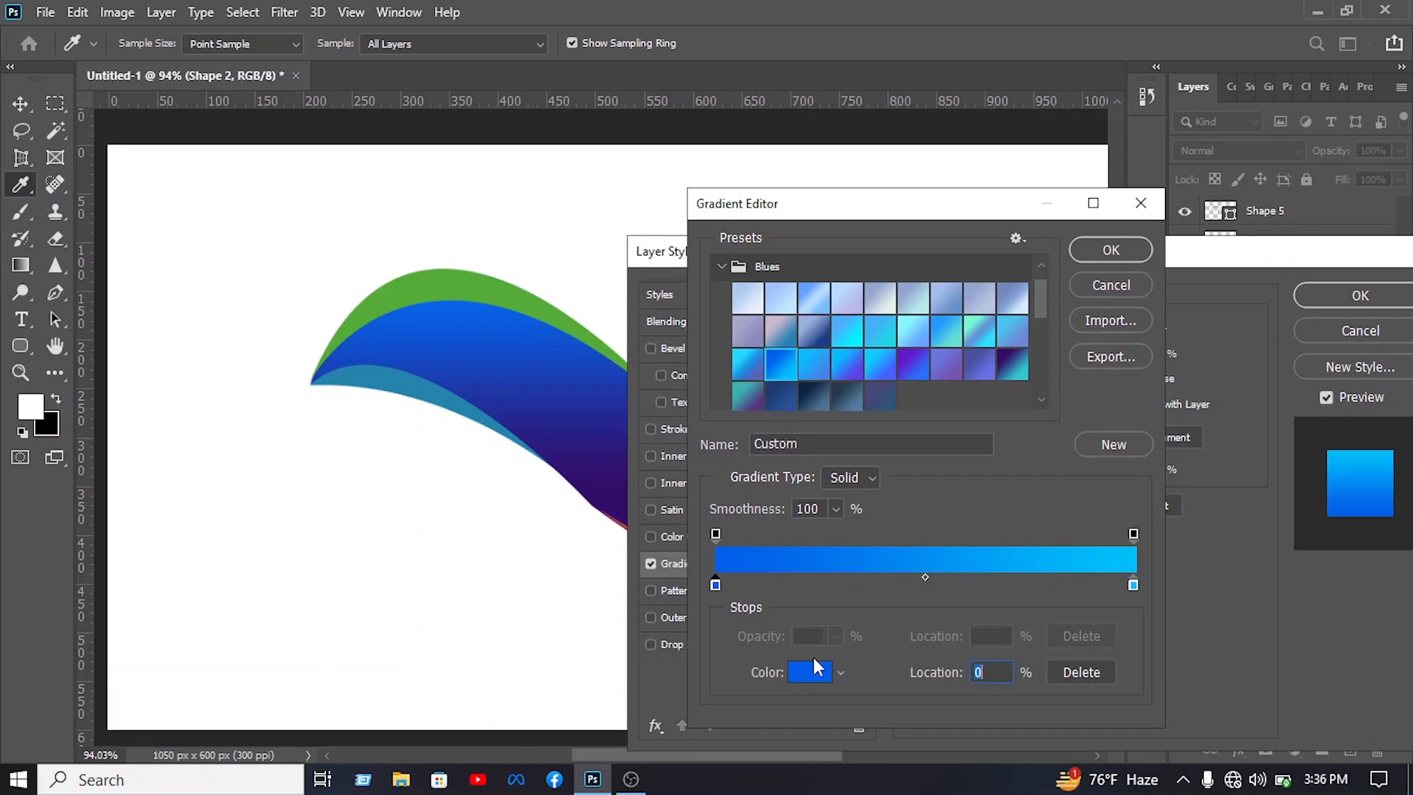
pyautogui.click(809, 671)
pyautogui.click(1106, 473)
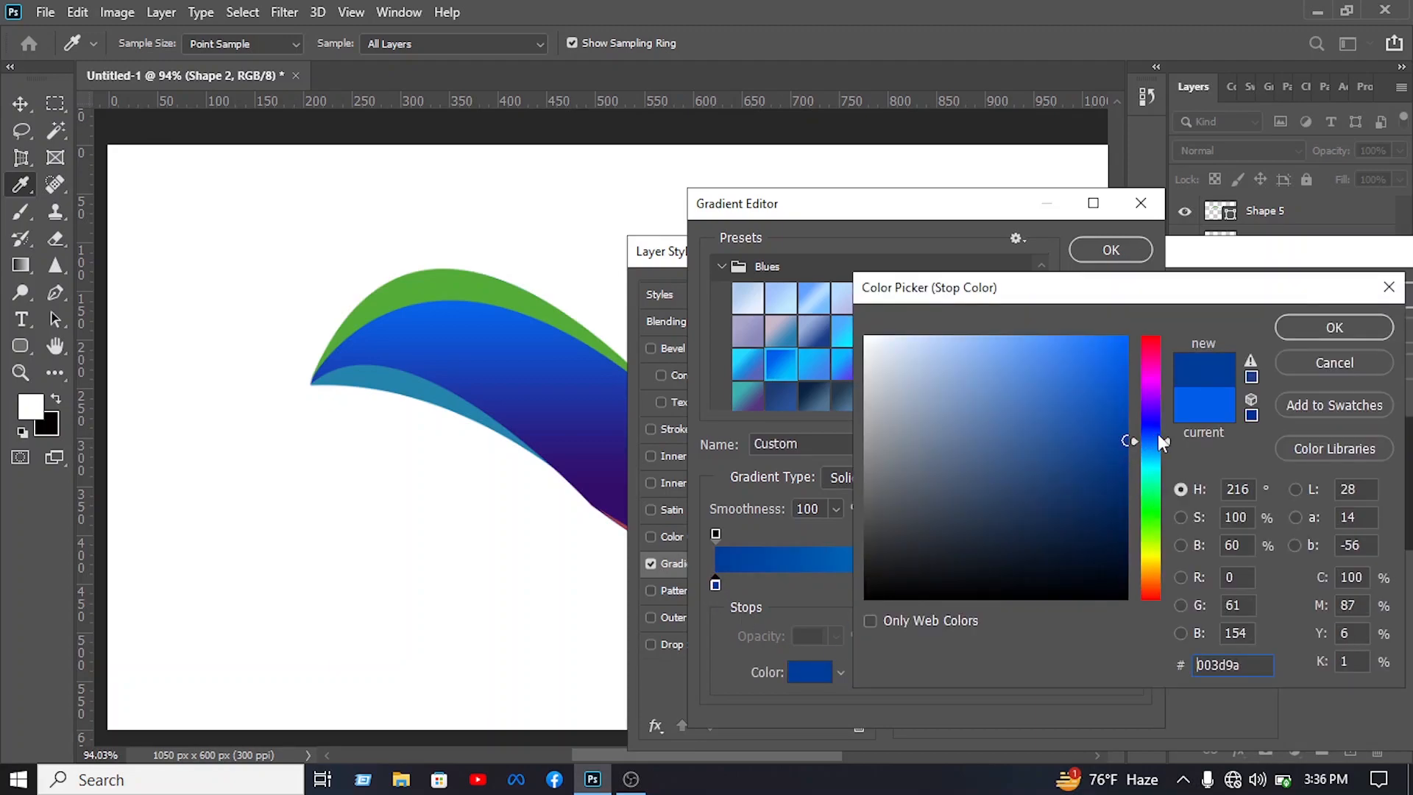
pyautogui.click(1334, 327)
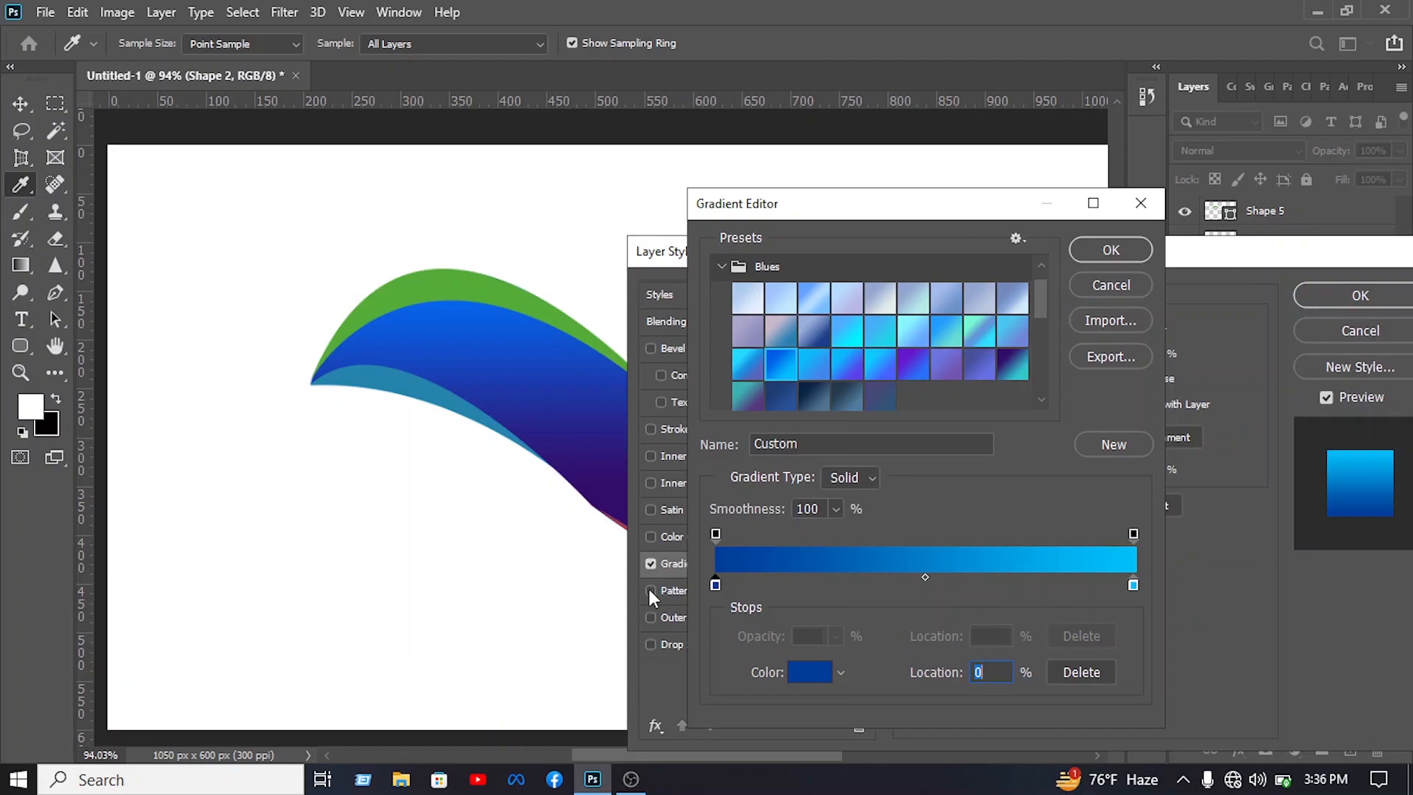
pyautogui.moveTo(717, 586); pyautogui.dragTo(866, 585)
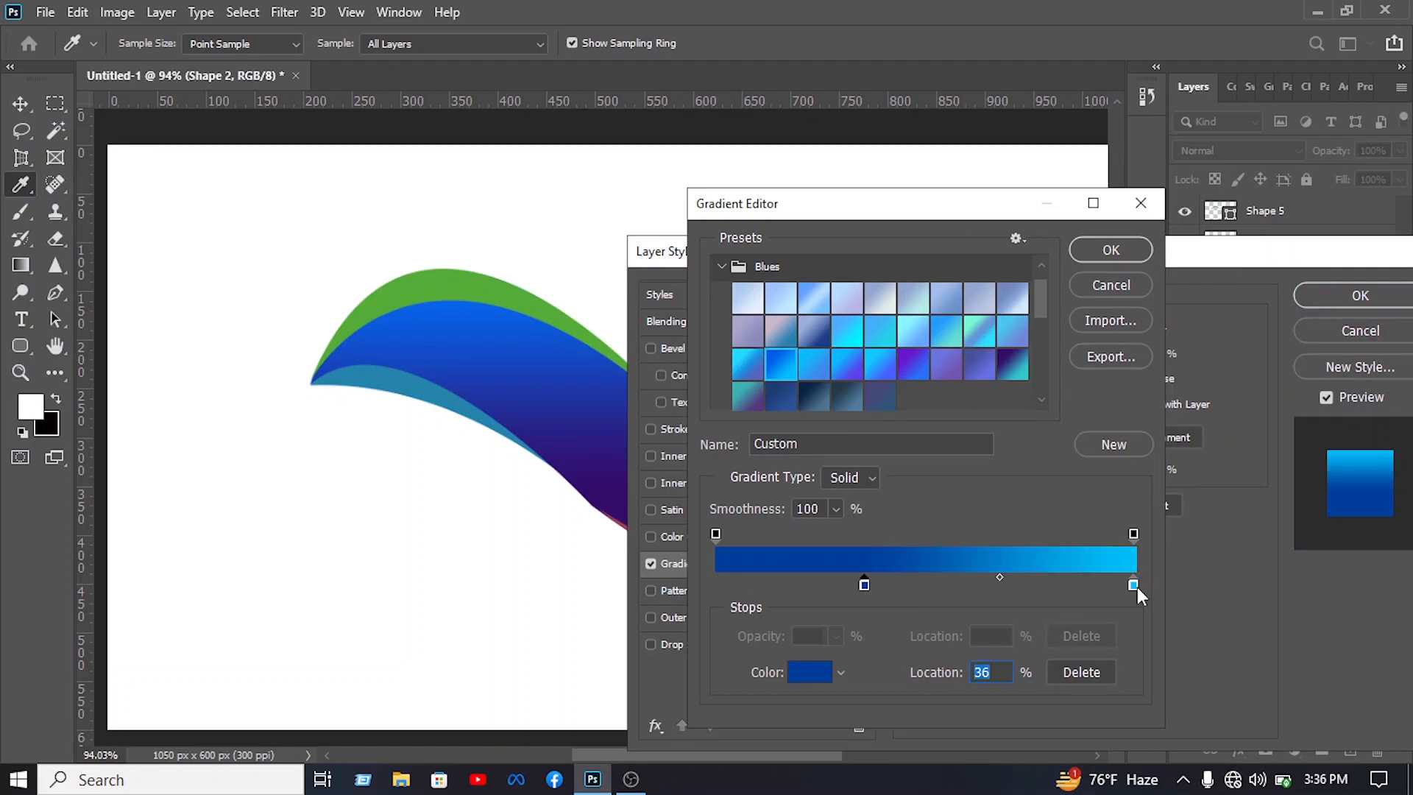
pyautogui.click(1134, 250)
pyautogui.moveTo(1133, 250); pyautogui.dragTo(621, 535)
pyautogui.click(854, 566)
pyautogui.click(744, 243)
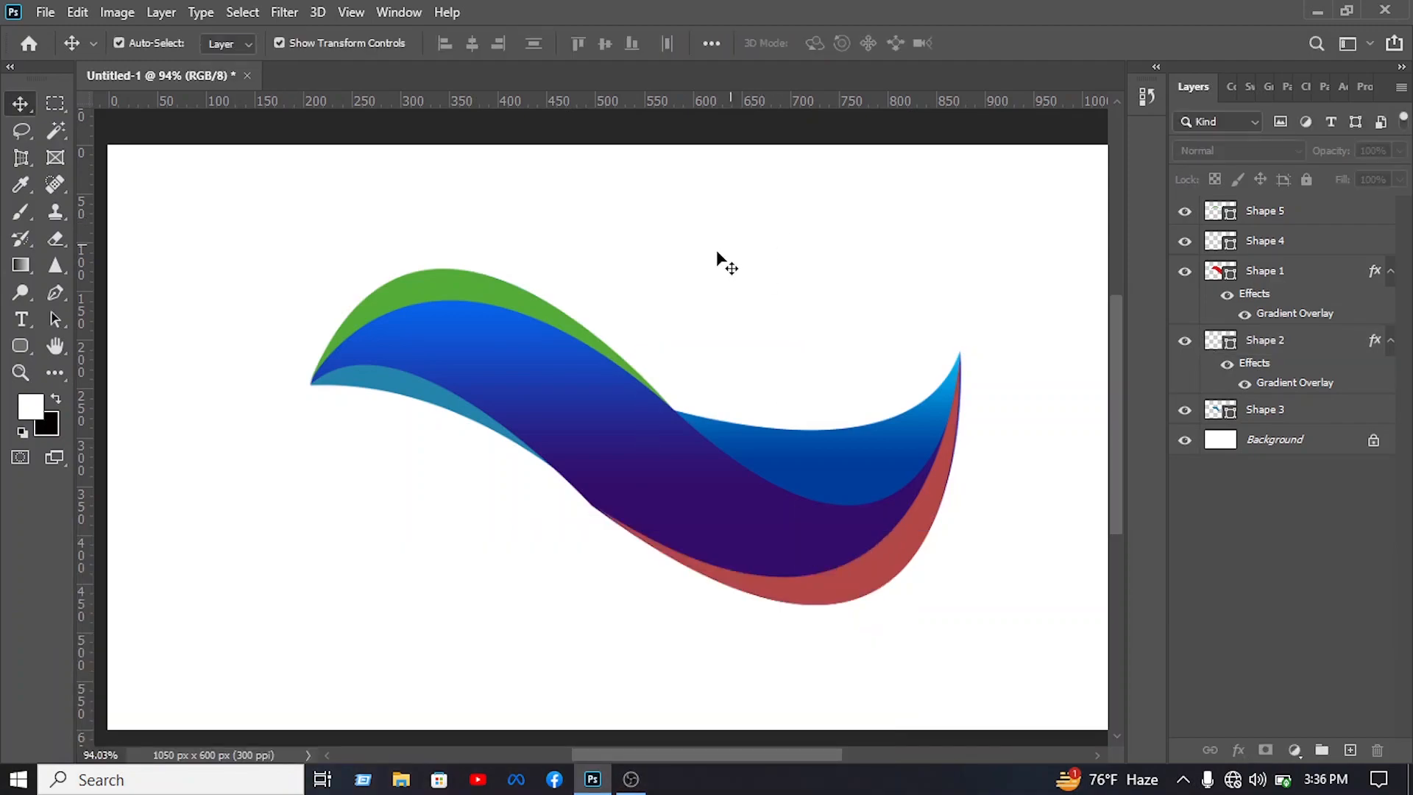
# Add a Gradient Overlay to the green crescent using the Gray_09 preset from the Grays group
pyautogui.click(473, 316)
pyautogui.rightClick(1305, 221)
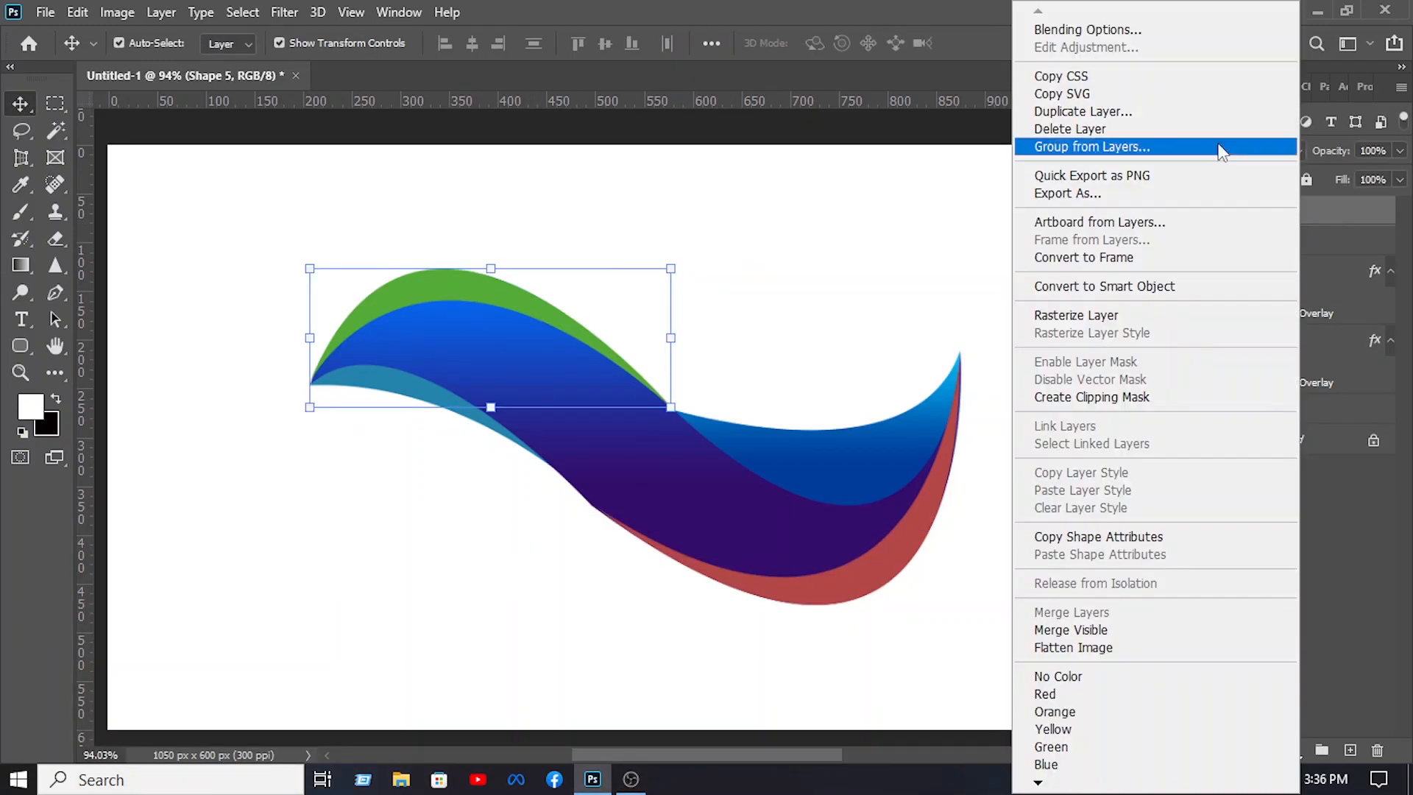
pyautogui.click(1102, 28)
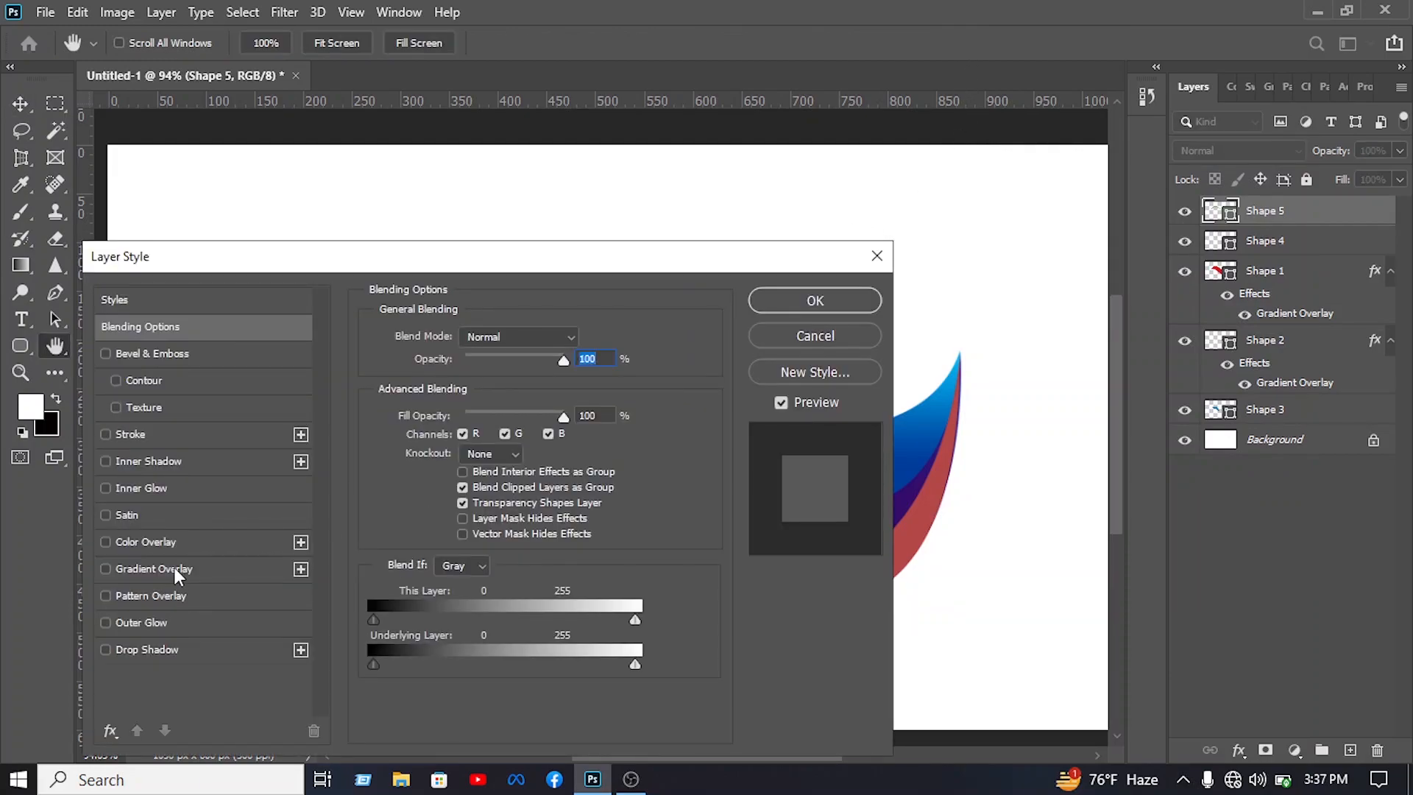
pyautogui.click(173, 568)
pyautogui.click(519, 387)
pyautogui.scroll(-2, 717, 302)
pyautogui.scroll(-1, 735, 381)
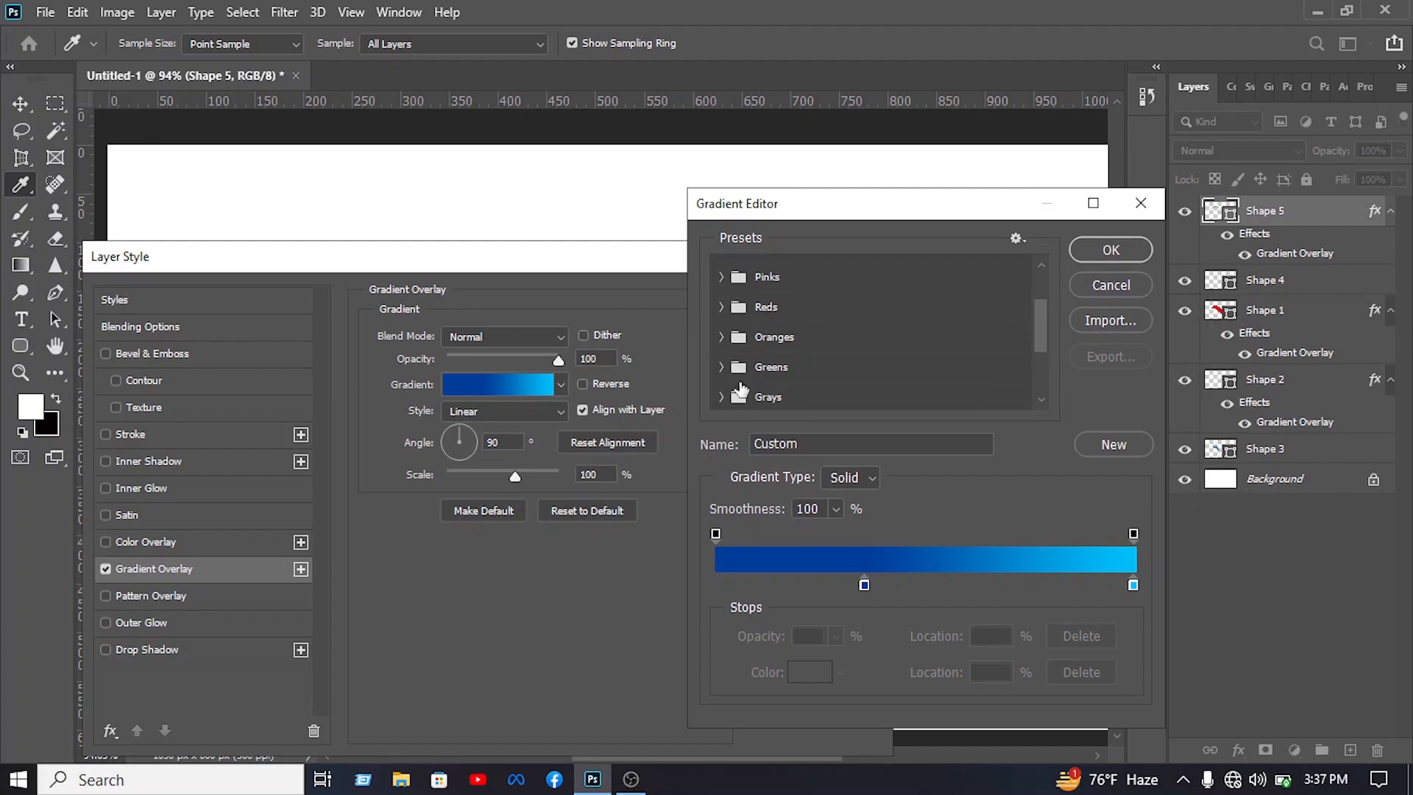
pyautogui.click(722, 397)
pyautogui.scroll(-2, 858, 365)
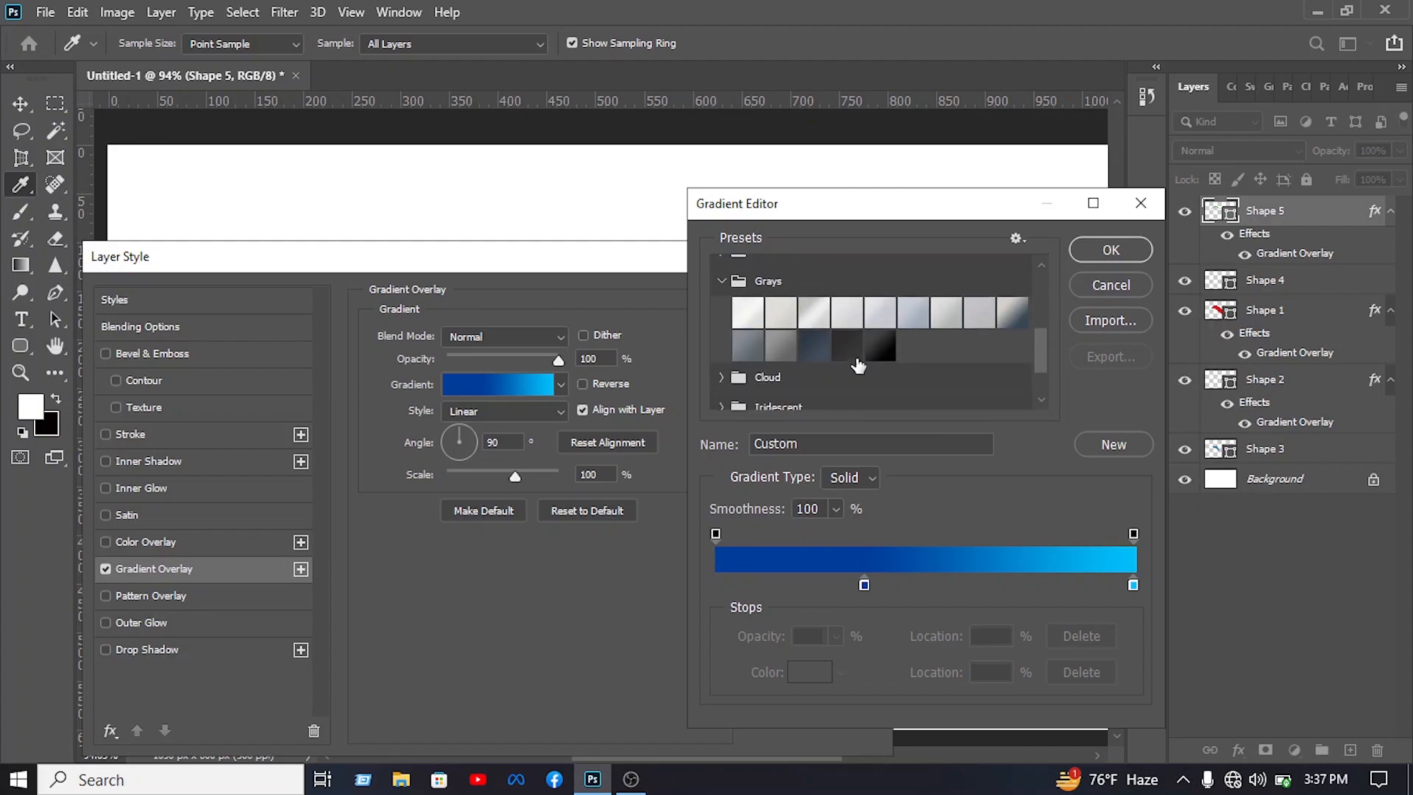
pyautogui.click(1012, 314)
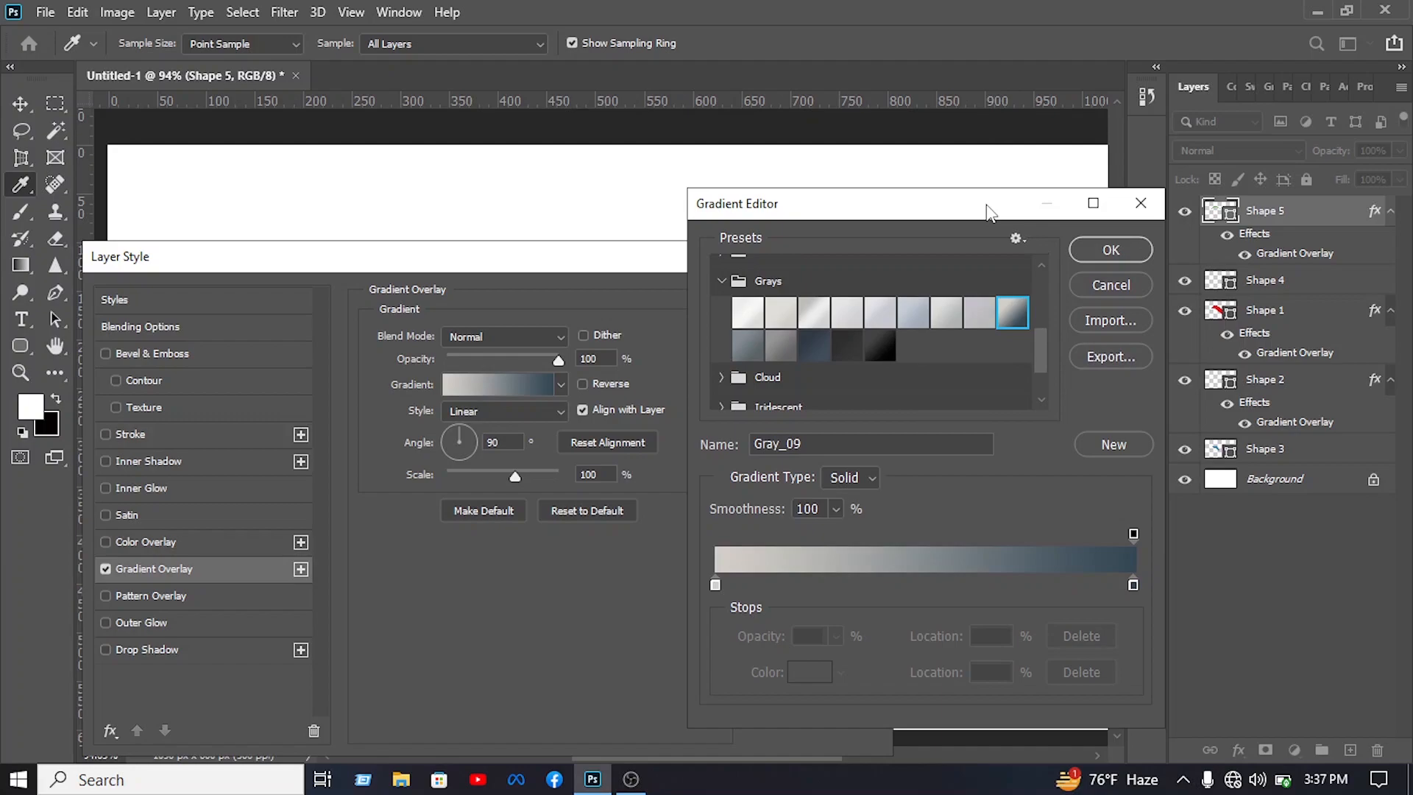
# Move the crescent gradient's dark stop inward to about 73% and recolour its light stop to ffffff
pyautogui.moveTo(987, 212); pyautogui.dragTo(507, 287)
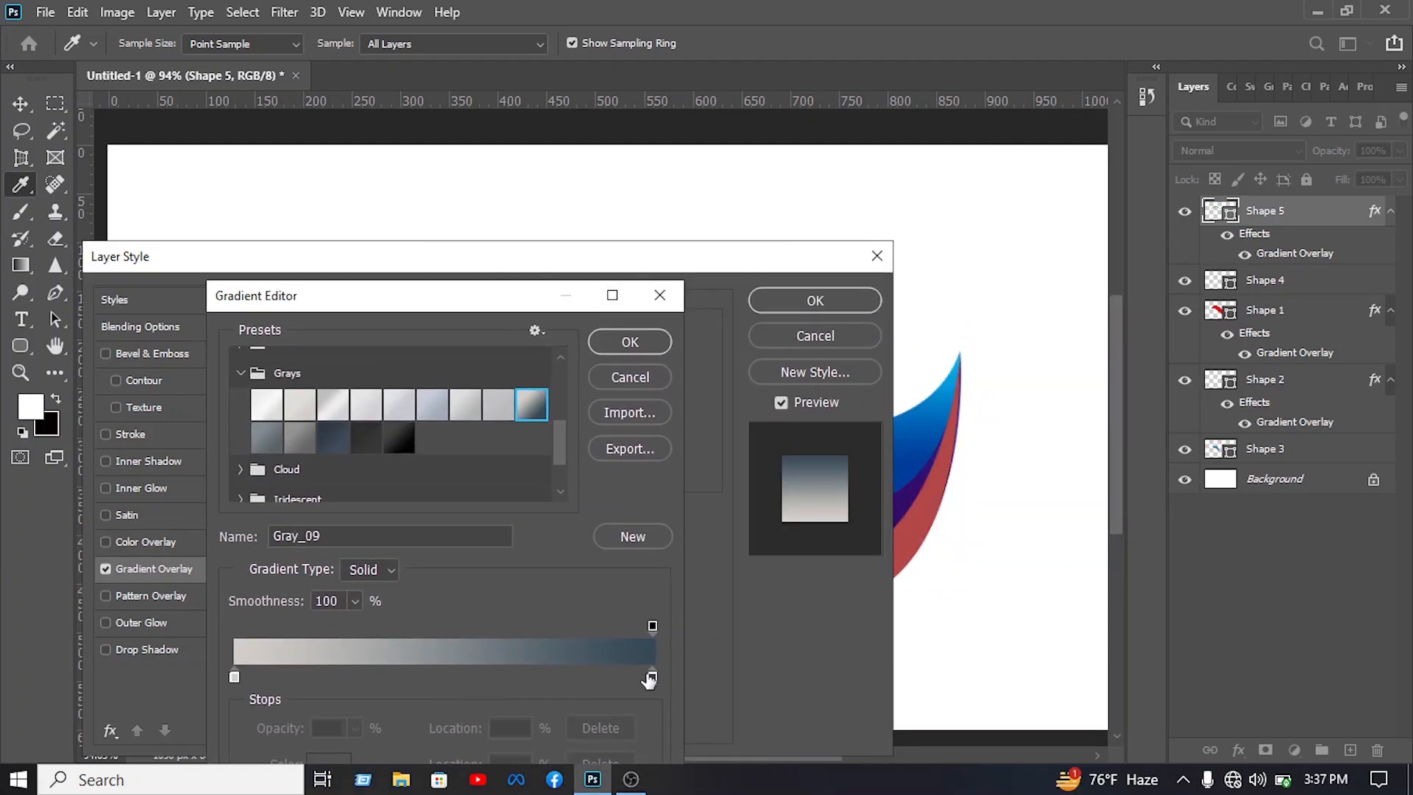
pyautogui.moveTo(652, 676); pyautogui.dragTo(541, 675)
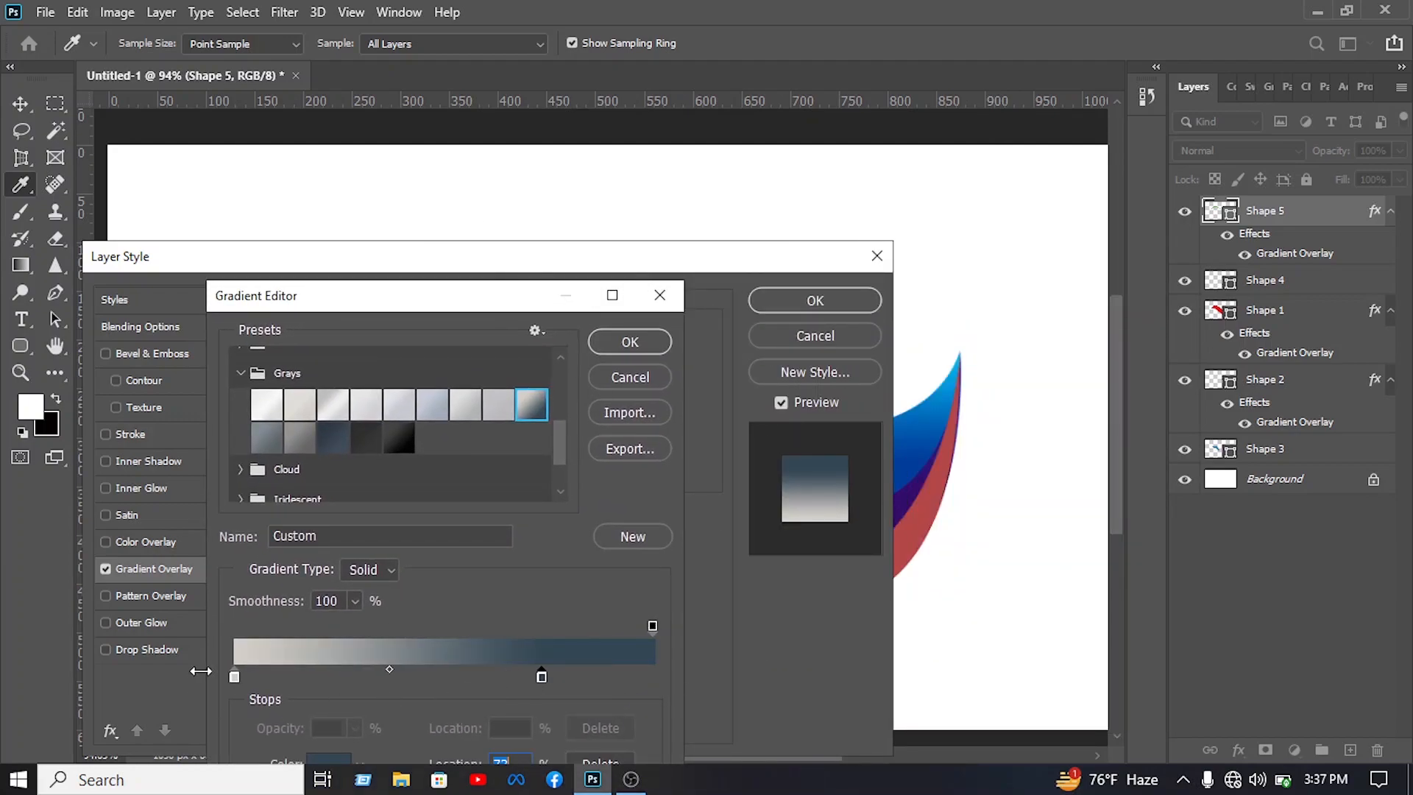
pyautogui.click(234, 677)
pyautogui.click(322, 761)
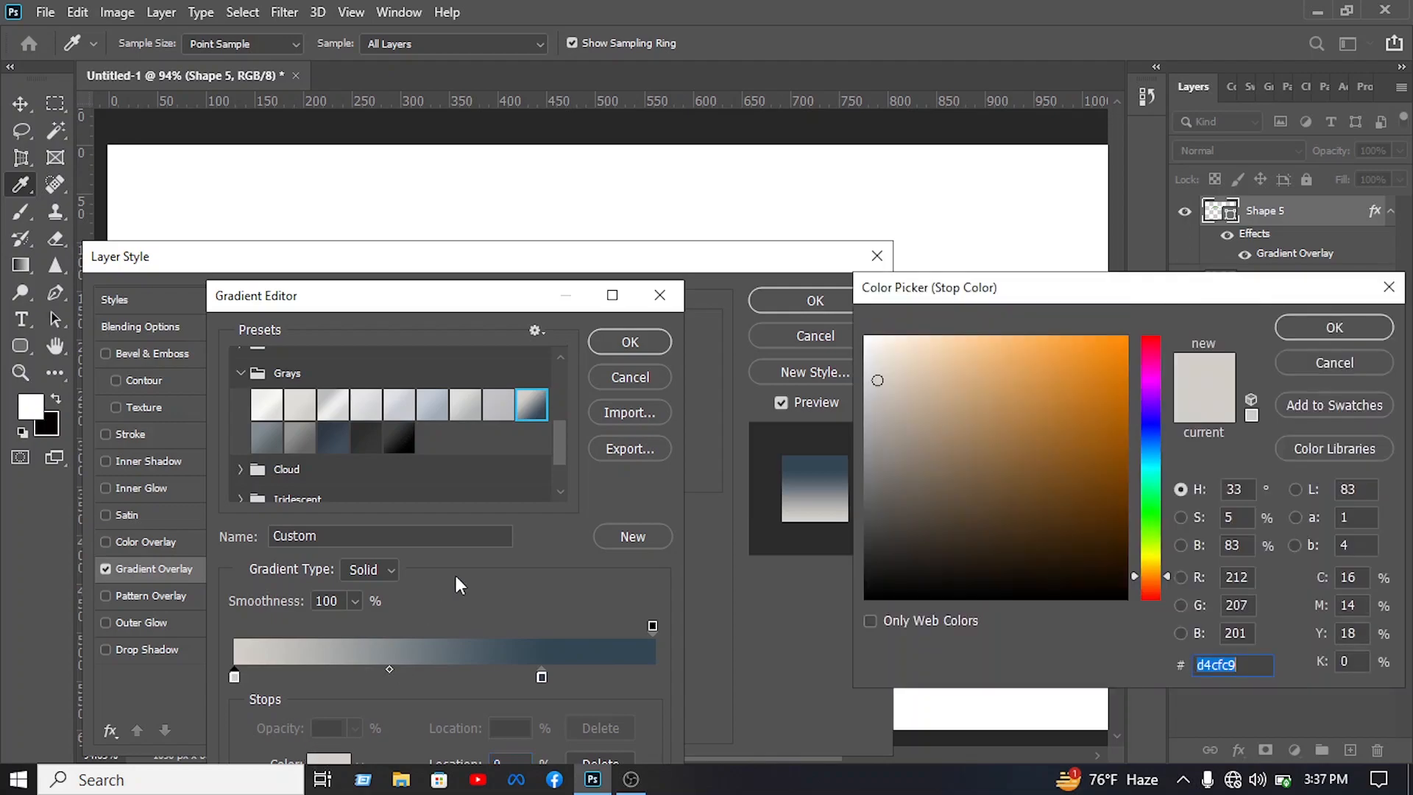
pyautogui.write('ffffff')
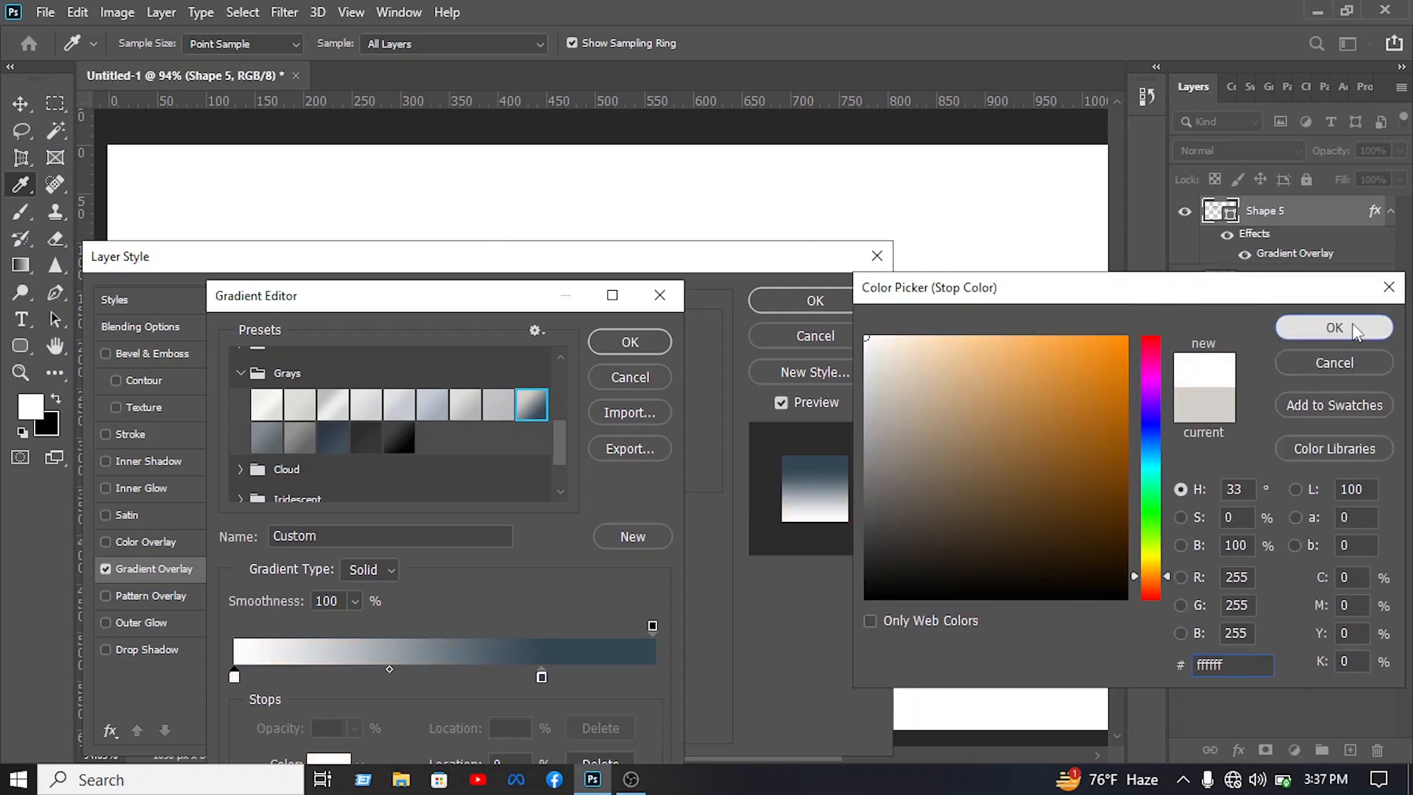
pyautogui.click(1354, 329)
pyautogui.moveTo(527, 293); pyautogui.dragTo(717, 200)
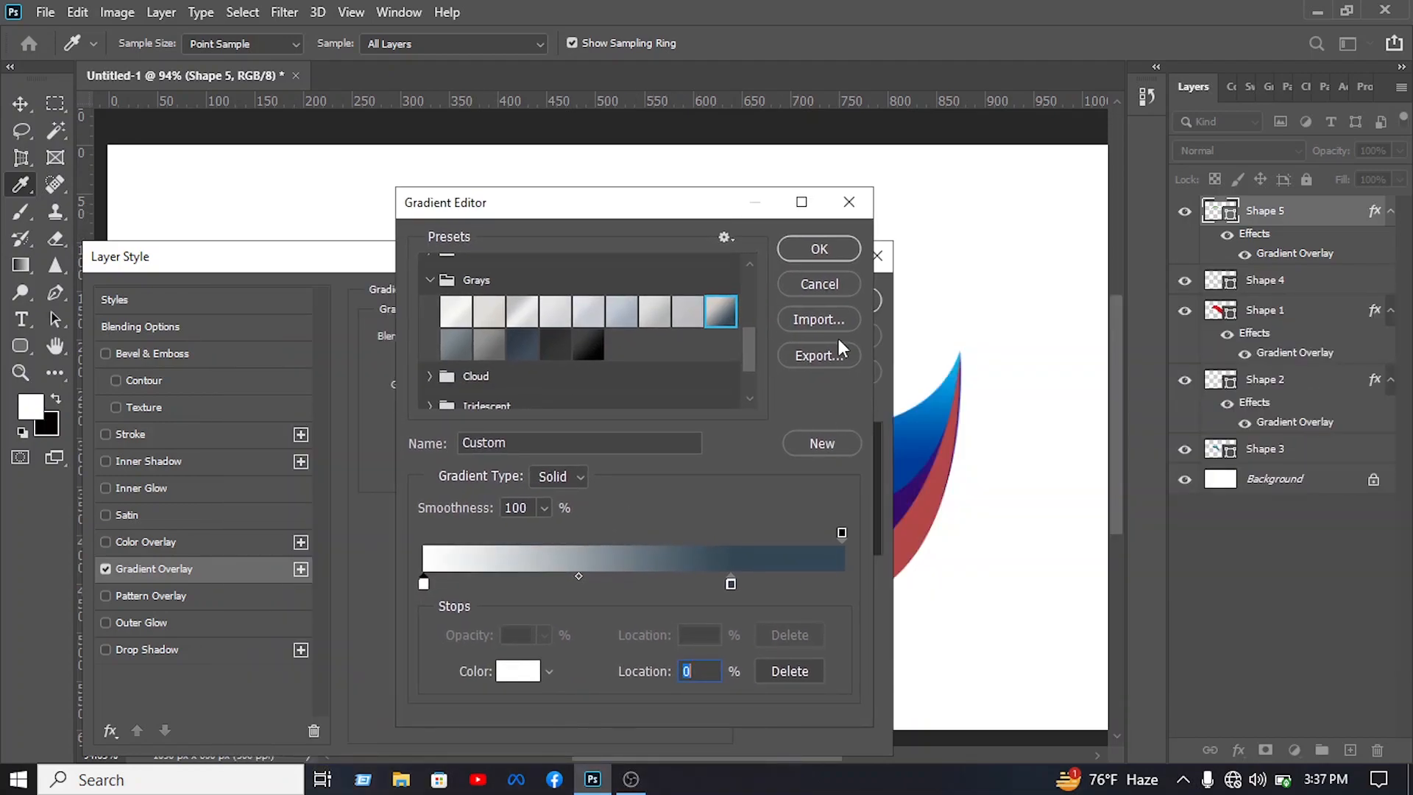
pyautogui.click(805, 264)
# Set the crescent's gradient angle to 23°, move its dark stop to 61%, and reverse the gradient
pyautogui.moveTo(618, 250); pyautogui.dragTo(1023, 290)
pyautogui.moveTo(877, 462); pyautogui.dragTo(888, 462)
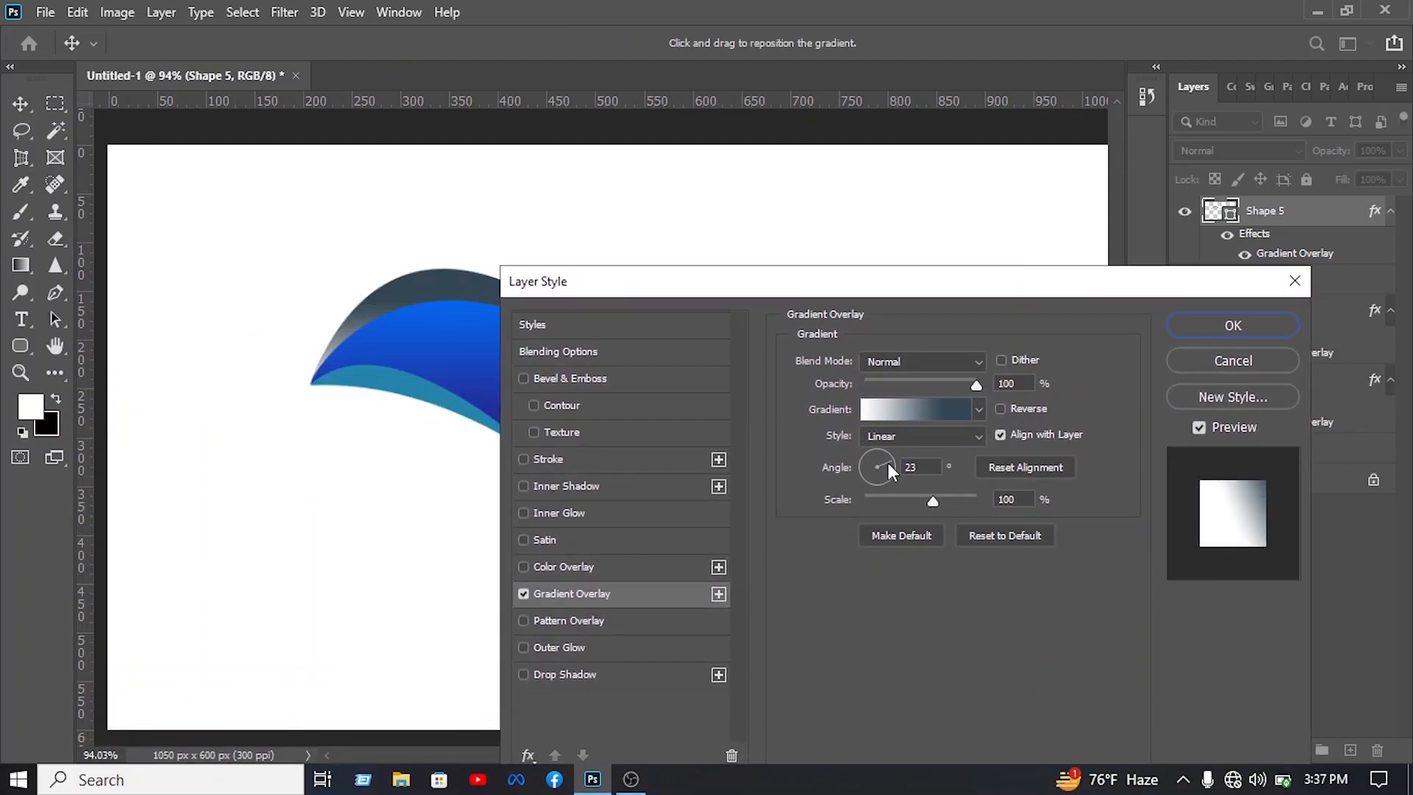
pyautogui.click(916, 411)
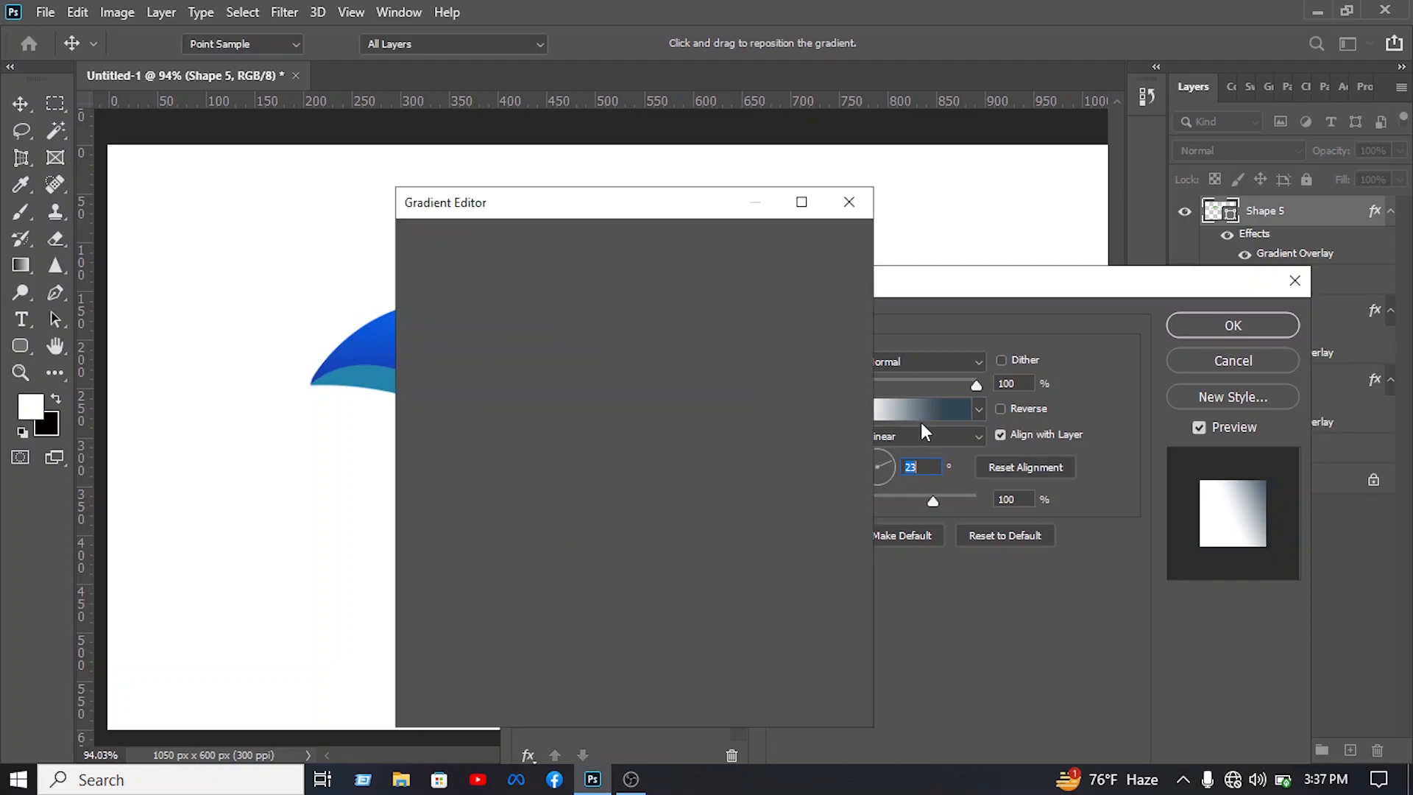
pyautogui.moveTo(730, 584); pyautogui.dragTo(678, 584)
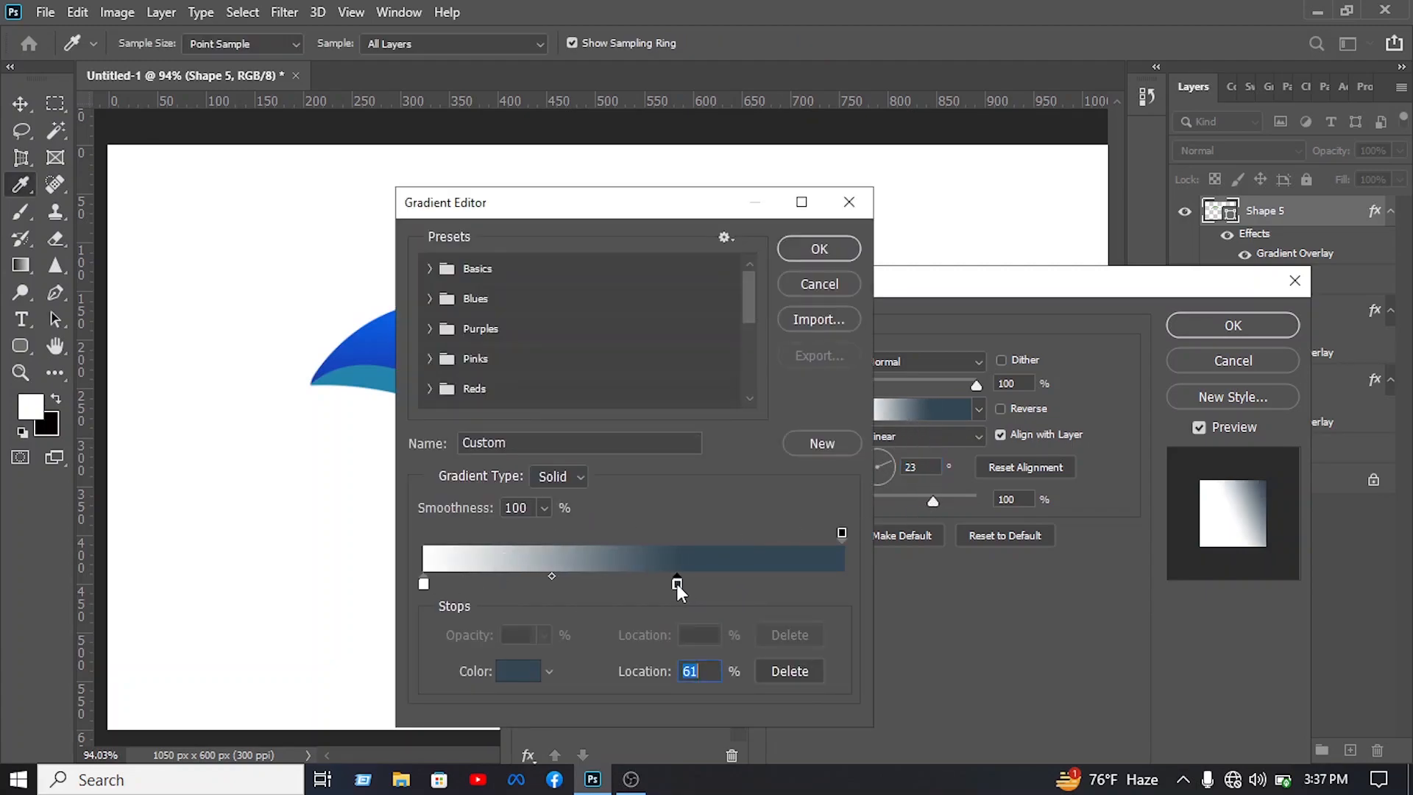
pyautogui.moveTo(634, 215); pyautogui.dragTo(945, 280)
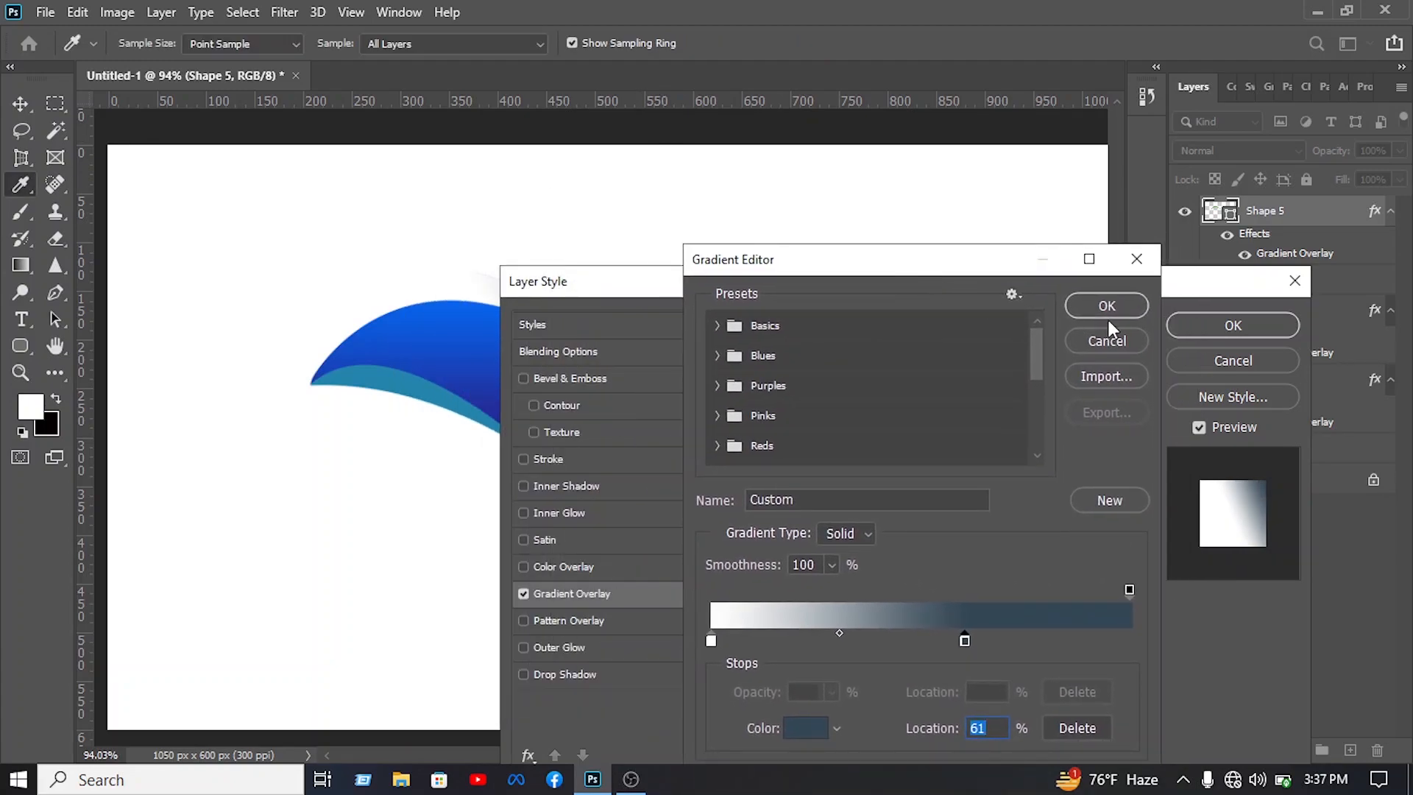
pyautogui.click(1113, 308)
pyautogui.click(1010, 408)
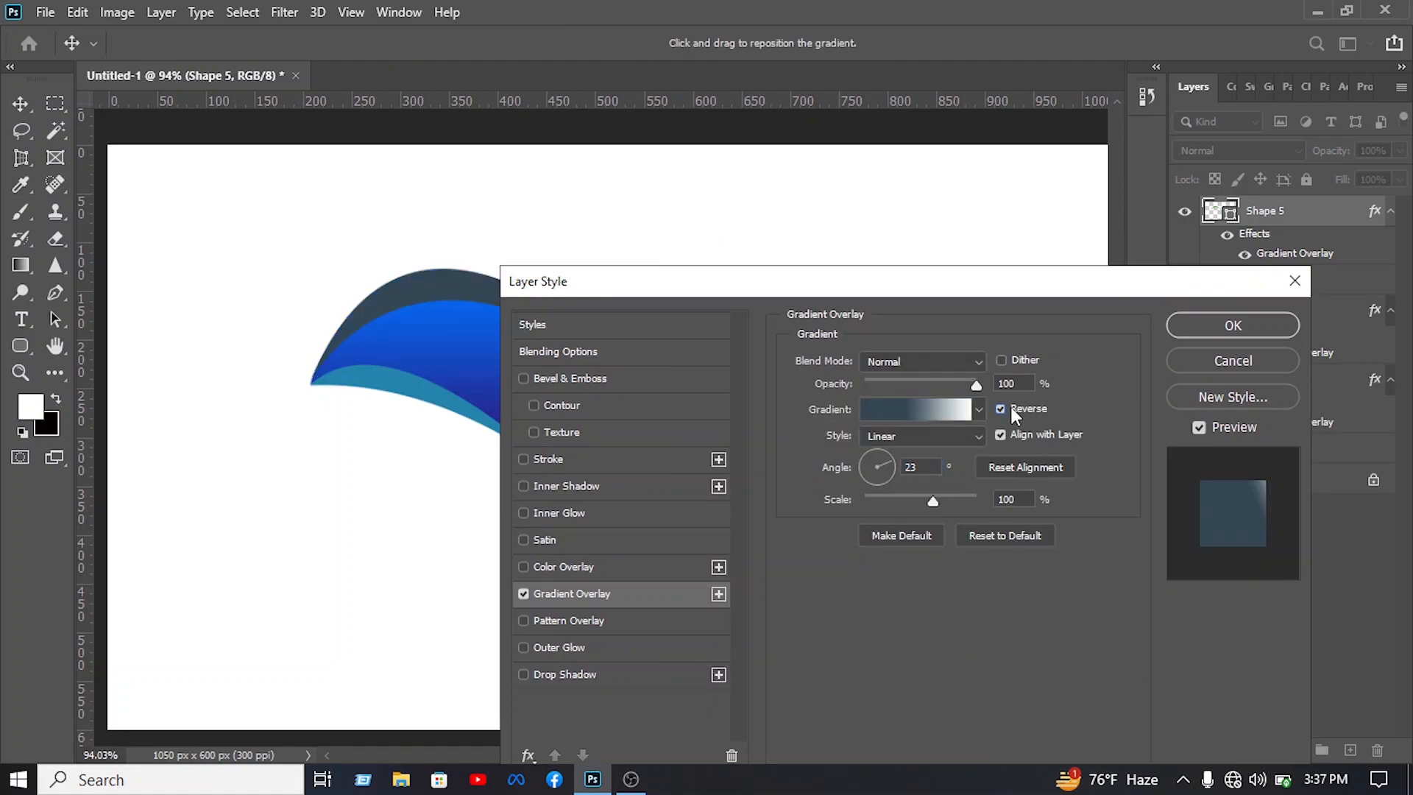
pyautogui.moveTo(867, 281); pyautogui.dragTo(1095, 246)
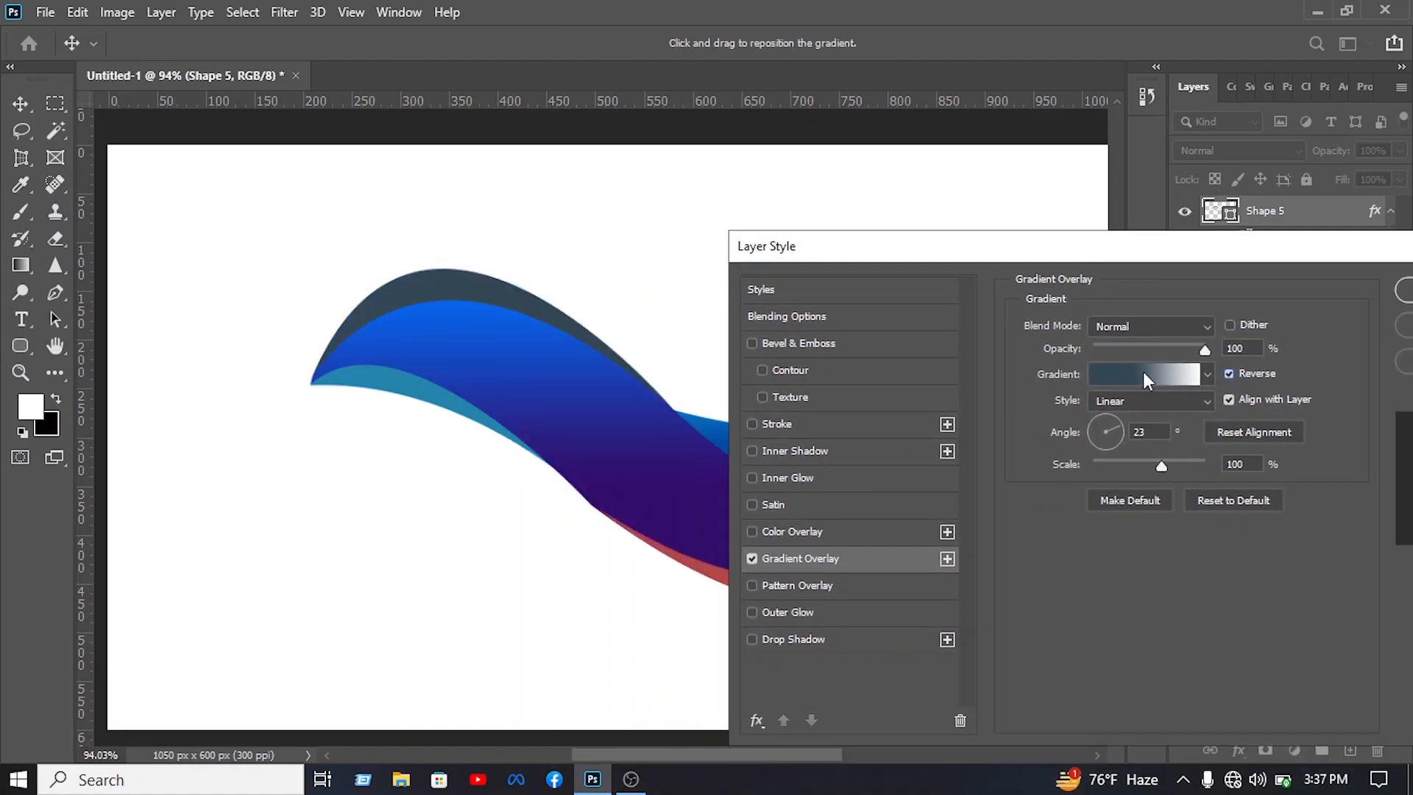
# Move the crescent gradient's white stop to 69% and its dark stop to 100%
pyautogui.click(1142, 372)
pyautogui.moveTo(964, 611); pyautogui.dragTo(1119, 602)
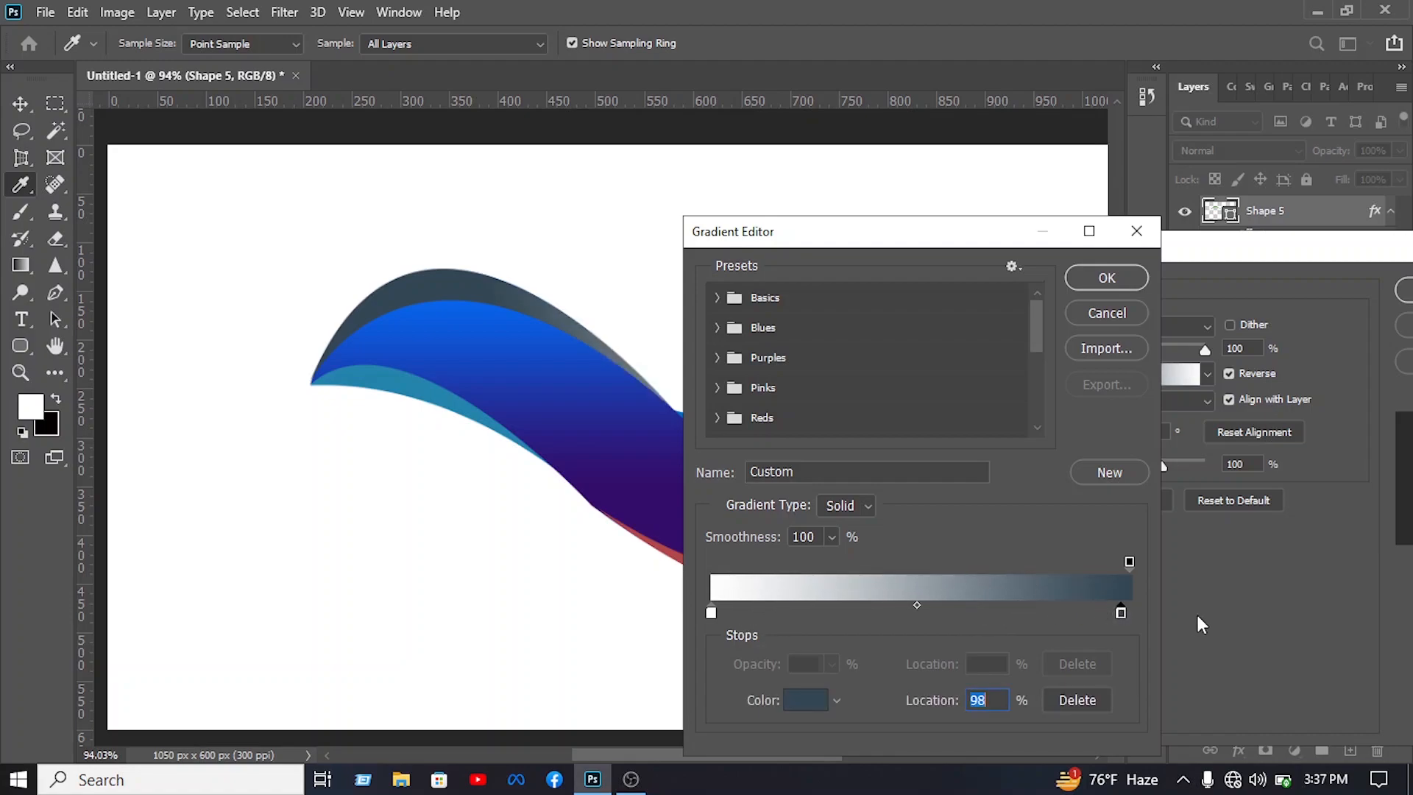
pyautogui.moveTo(711, 612); pyautogui.dragTo(999, 613)
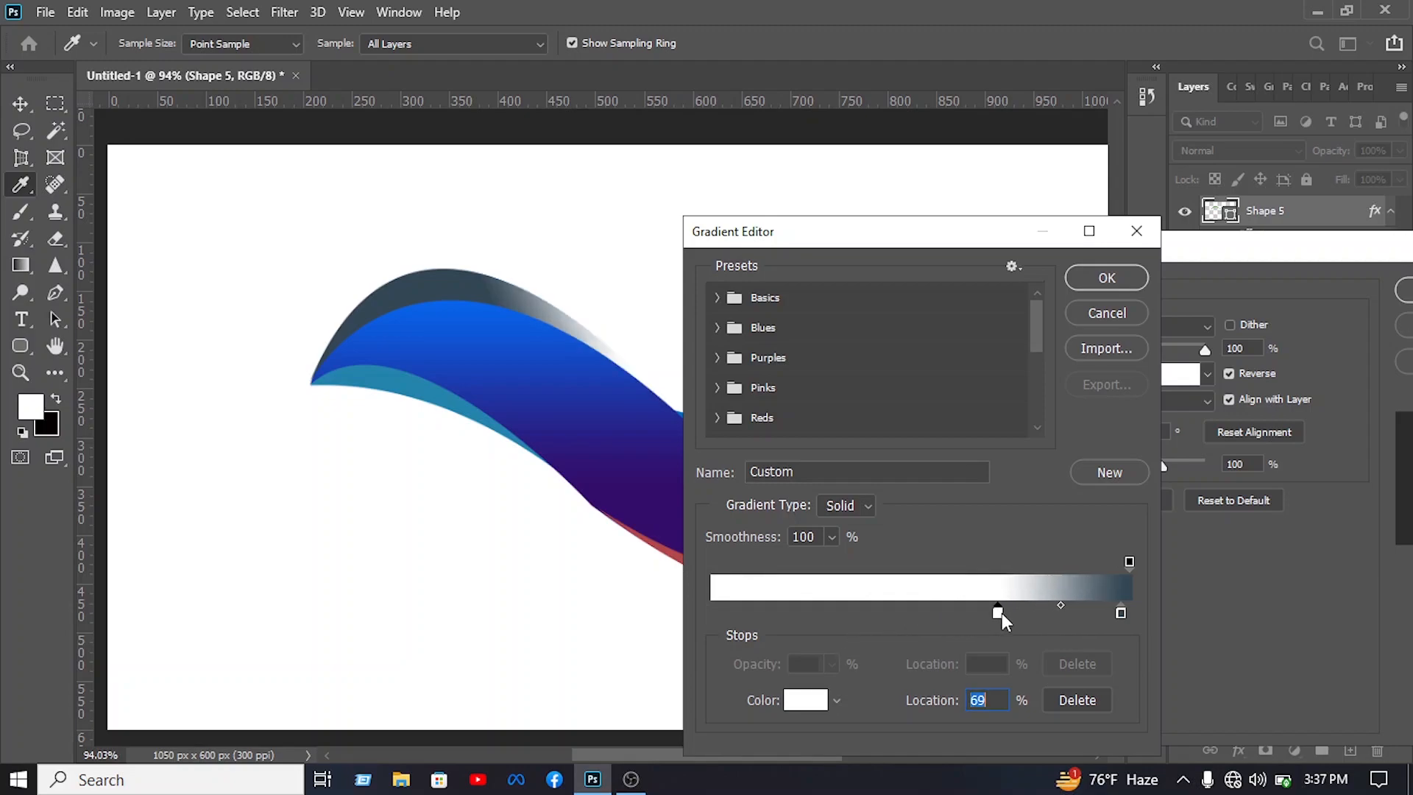
pyautogui.moveTo(1121, 612); pyautogui.dragTo(1155, 648)
pyautogui.click(1140, 618)
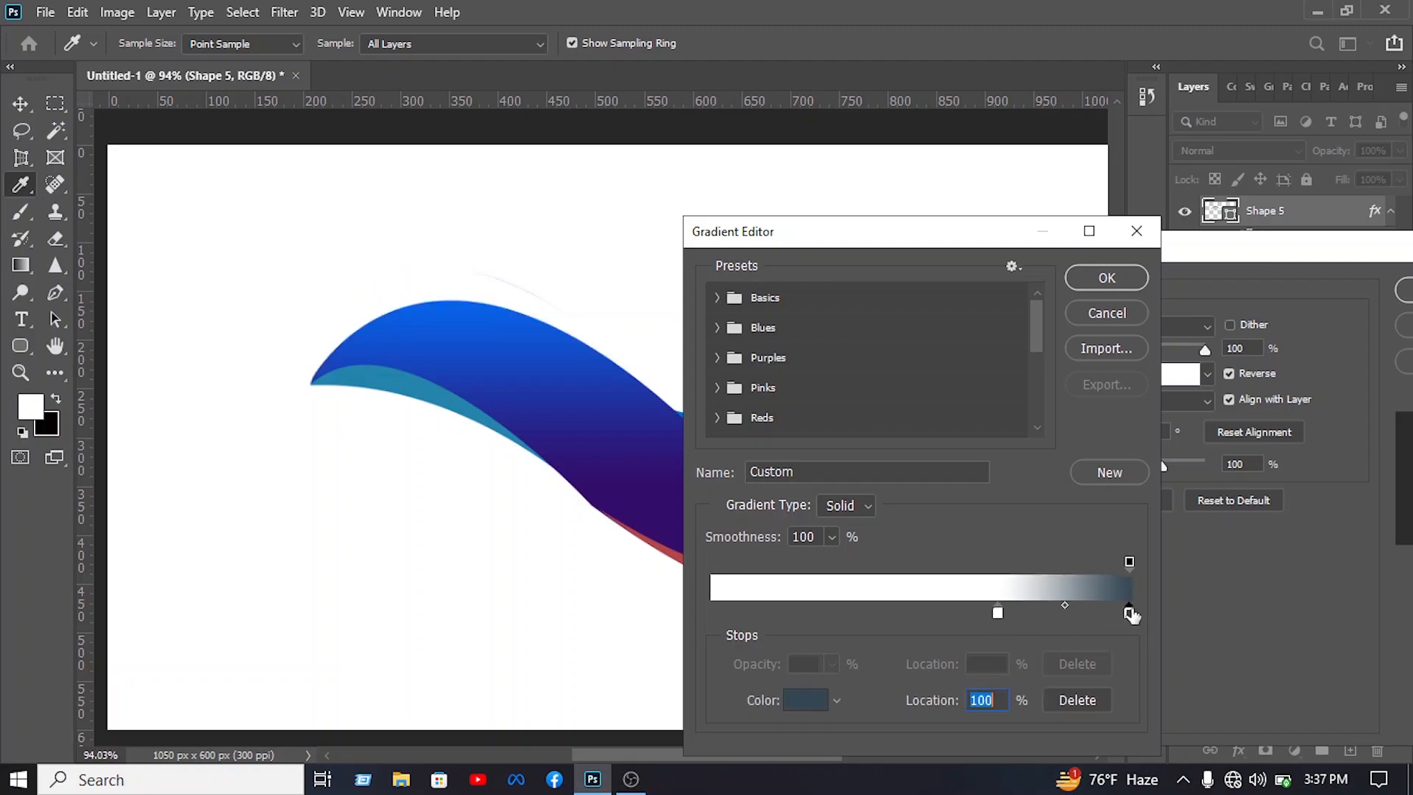
# Recolour the crescent gradient's dark stop to 00406b and apply the layer style
pyautogui.click(807, 699)
pyautogui.moveTo(964, 512)
pyautogui.mouseDown()
pyautogui.moveTo(1129, 421)
pyautogui.moveTo(1141, 420)
pyautogui.moveTo(1121, 436)
pyautogui.moveTo(1136, 493)
pyautogui.mouseUp()
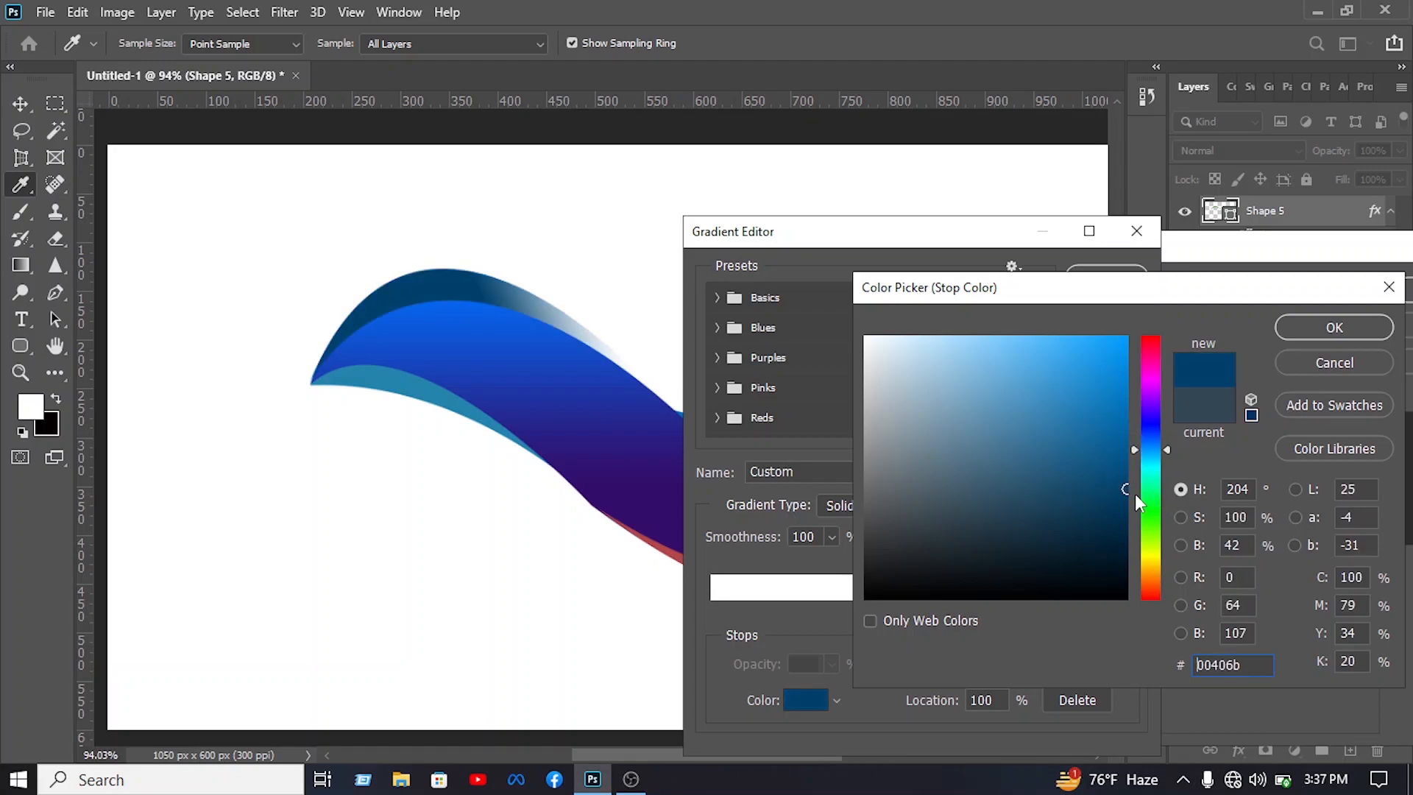
pyautogui.click(1338, 327)
pyautogui.click(1108, 272)
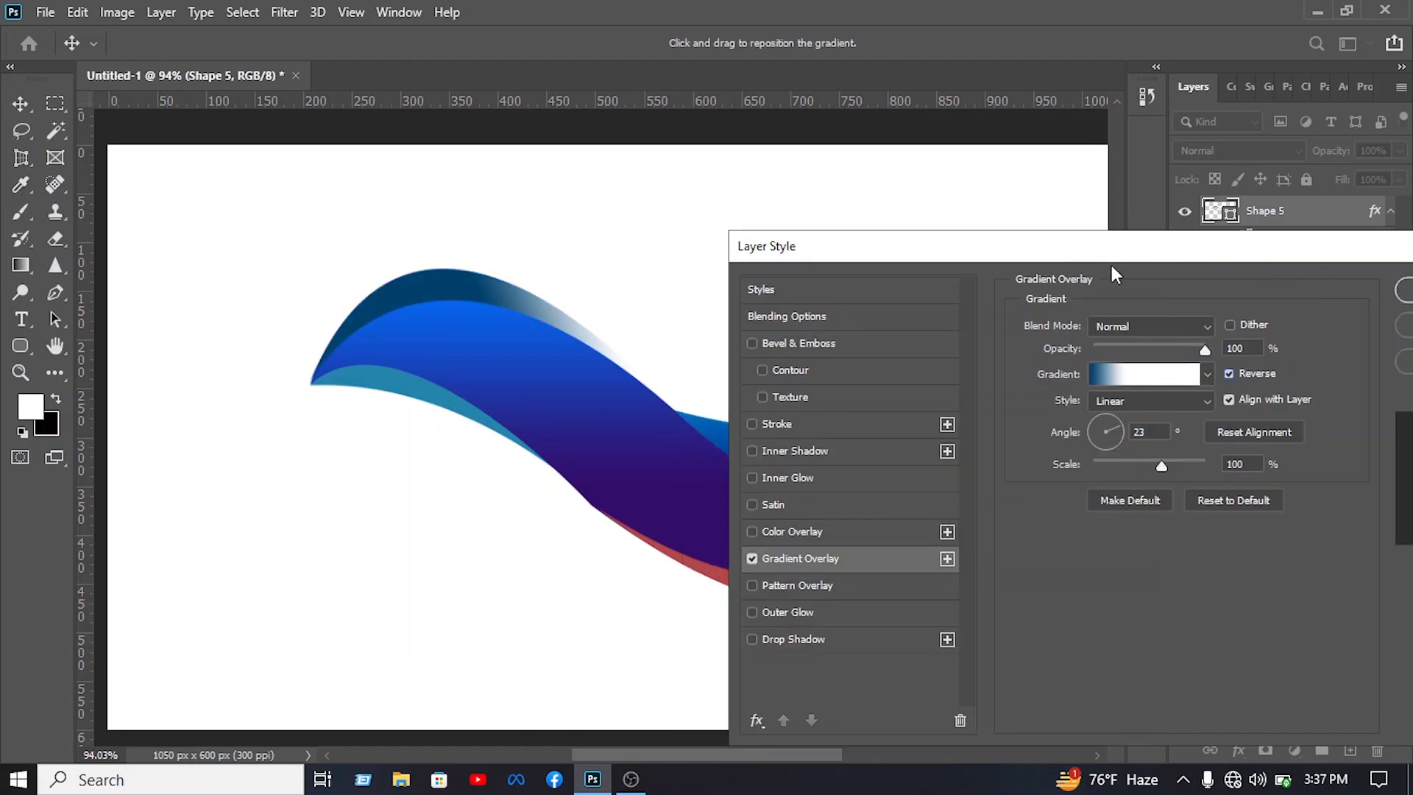
pyautogui.click(1155, 310)
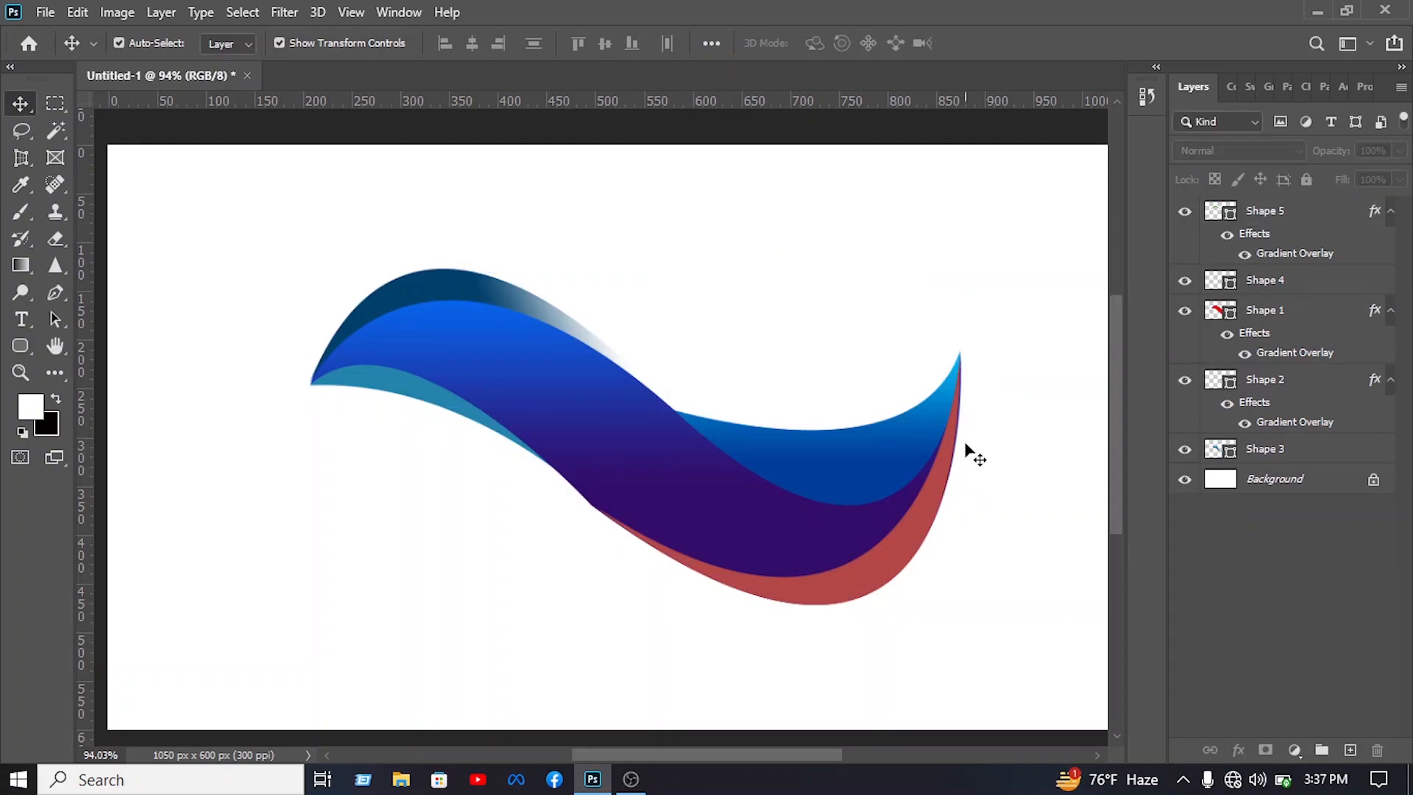
# Copy the upper crescent's layer style and paste it onto the red crescent under the ribbon's right half
pyautogui.click(848, 578)
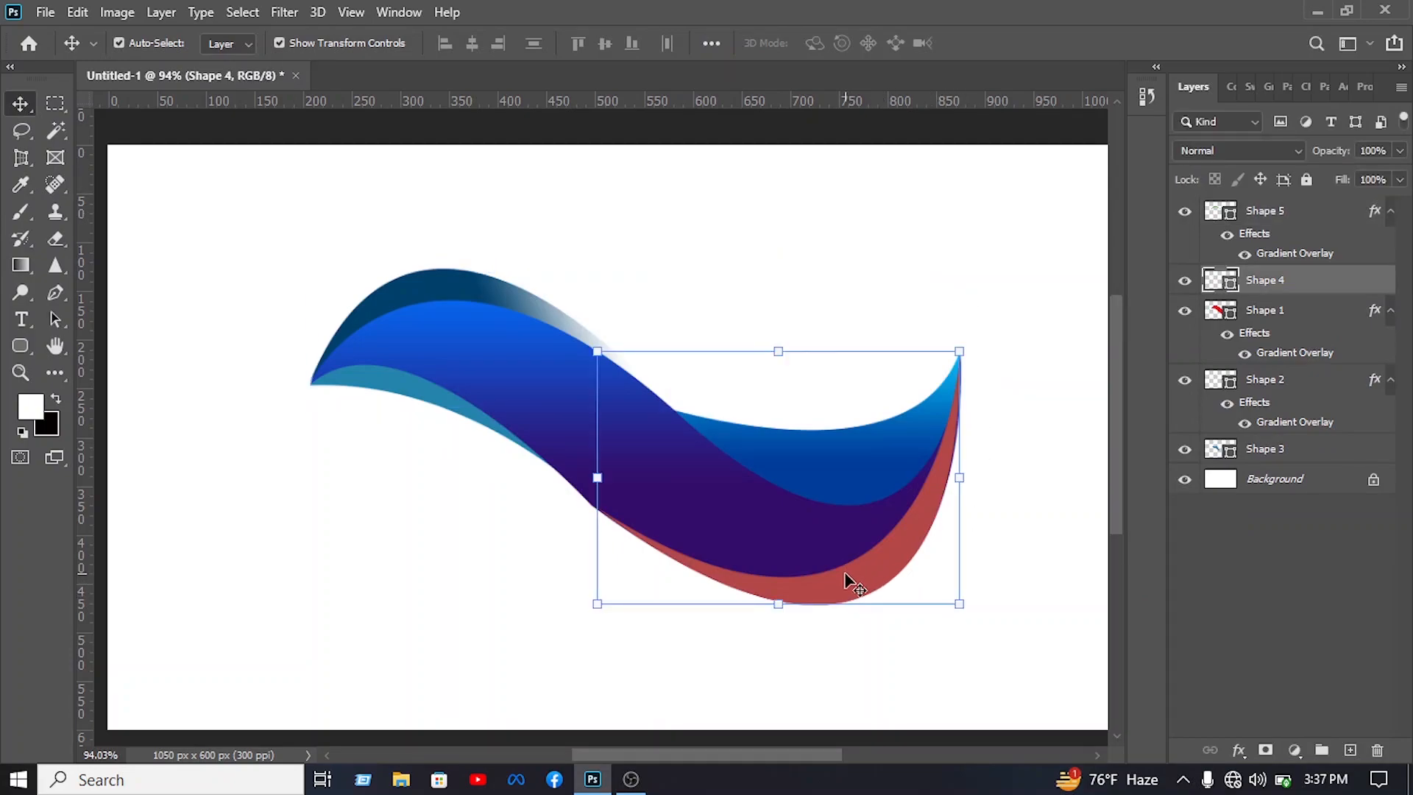
pyautogui.click(498, 306)
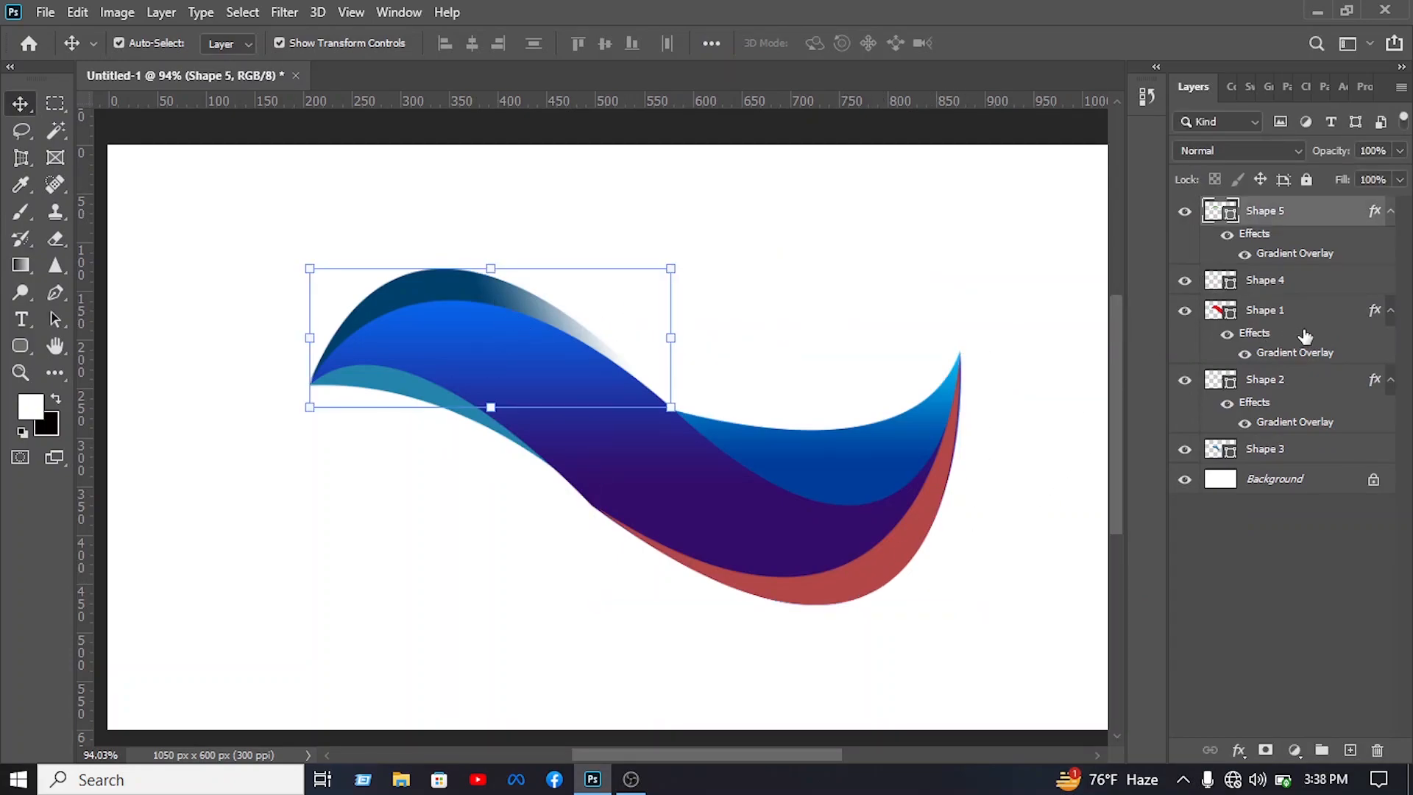
pyautogui.rightClick(1317, 222)
pyautogui.click(1079, 473)
pyautogui.click(917, 563)
pyautogui.rightClick(1299, 276)
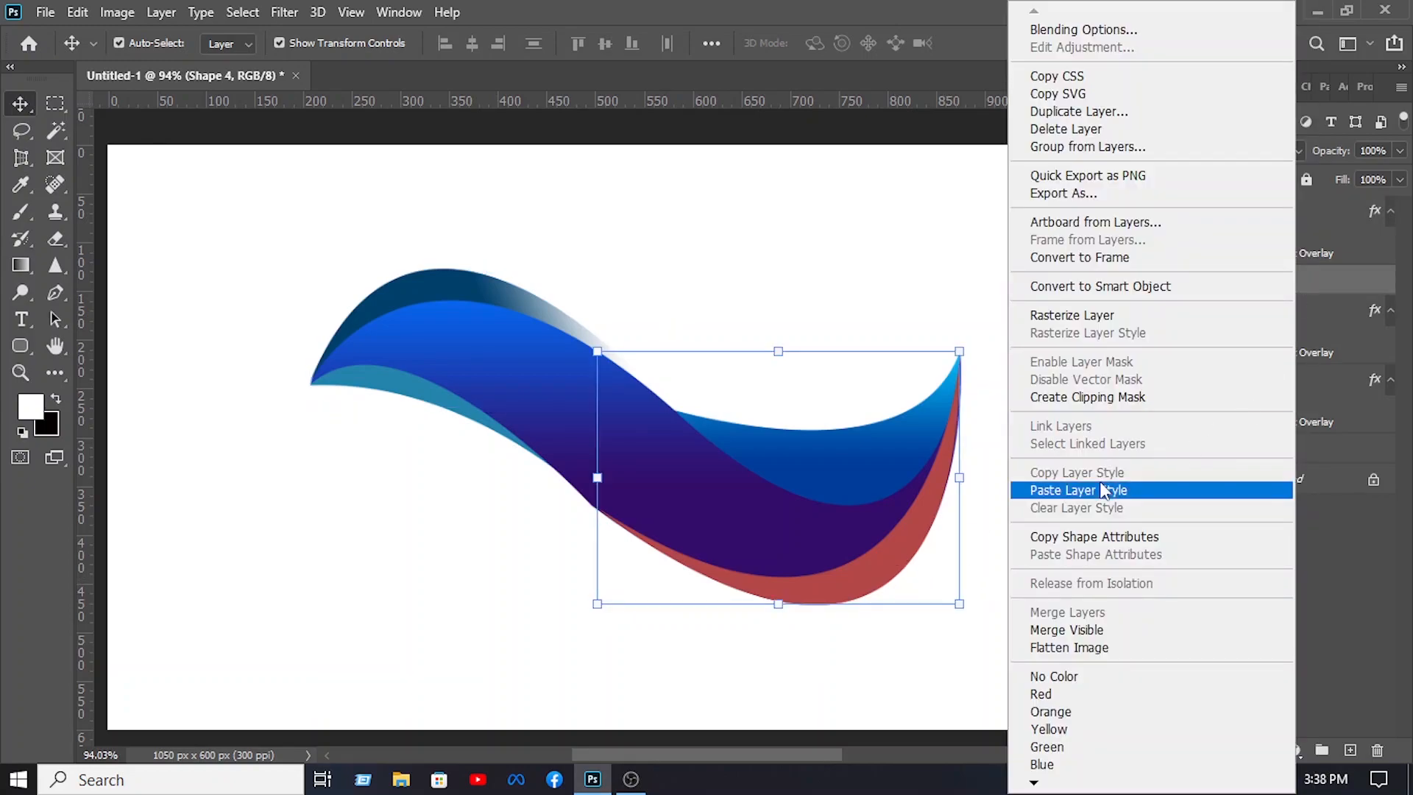
pyautogui.click(1104, 487)
pyautogui.click(1034, 421)
pyautogui.click(916, 536)
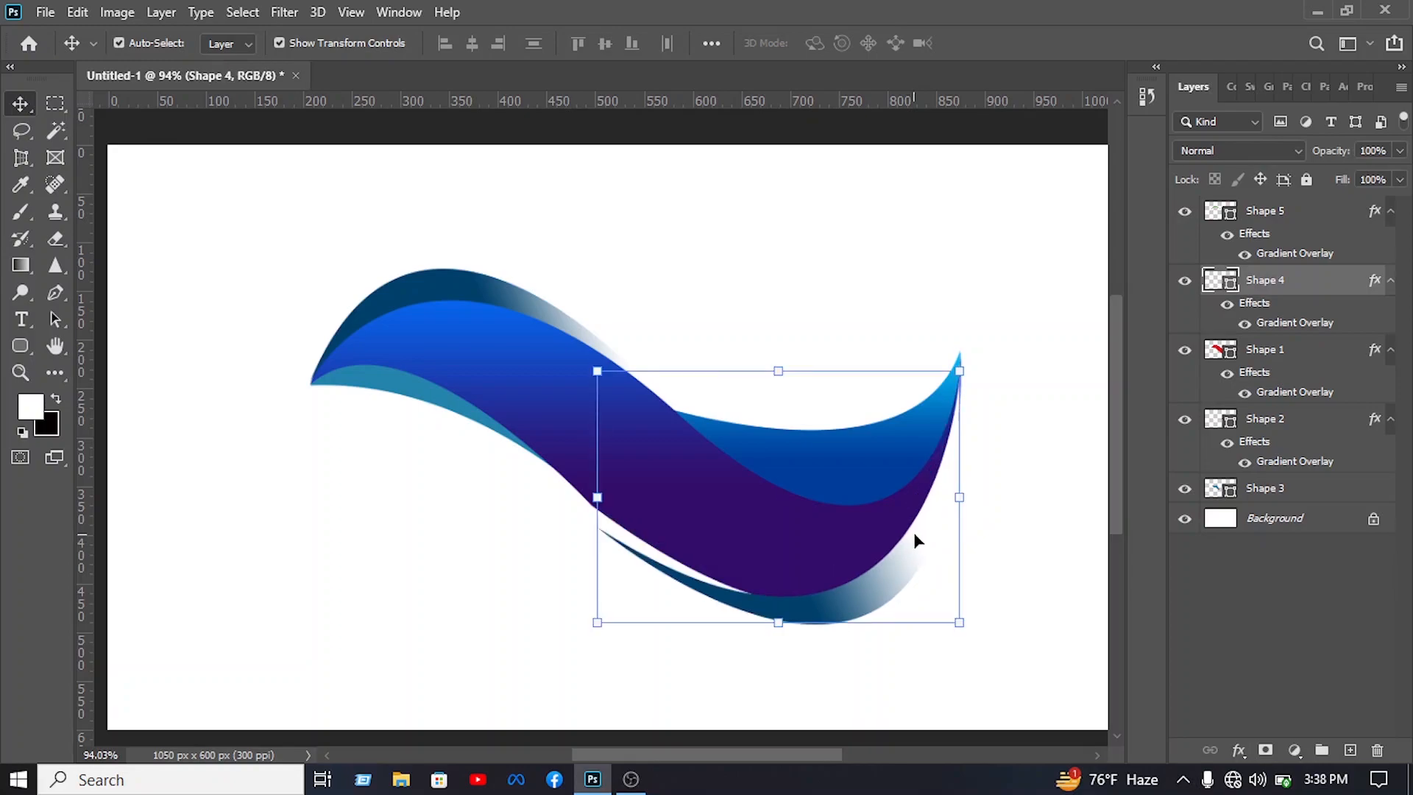
# Nudge the lower crescent up and slightly right to meet the ribbon's lower edge, and deselect it
pyautogui.press('Up')
pyautogui.press('Up')
pyautogui.press('Up')
pyautogui.press('Up')
pyautogui.press('Up')
pyautogui.press('Up')
pyautogui.press('Up')
pyautogui.press('Up')
pyautogui.press('Up')
pyautogui.press('Up')
pyautogui.press('Up')
pyautogui.press('Up')
pyautogui.press('Up')
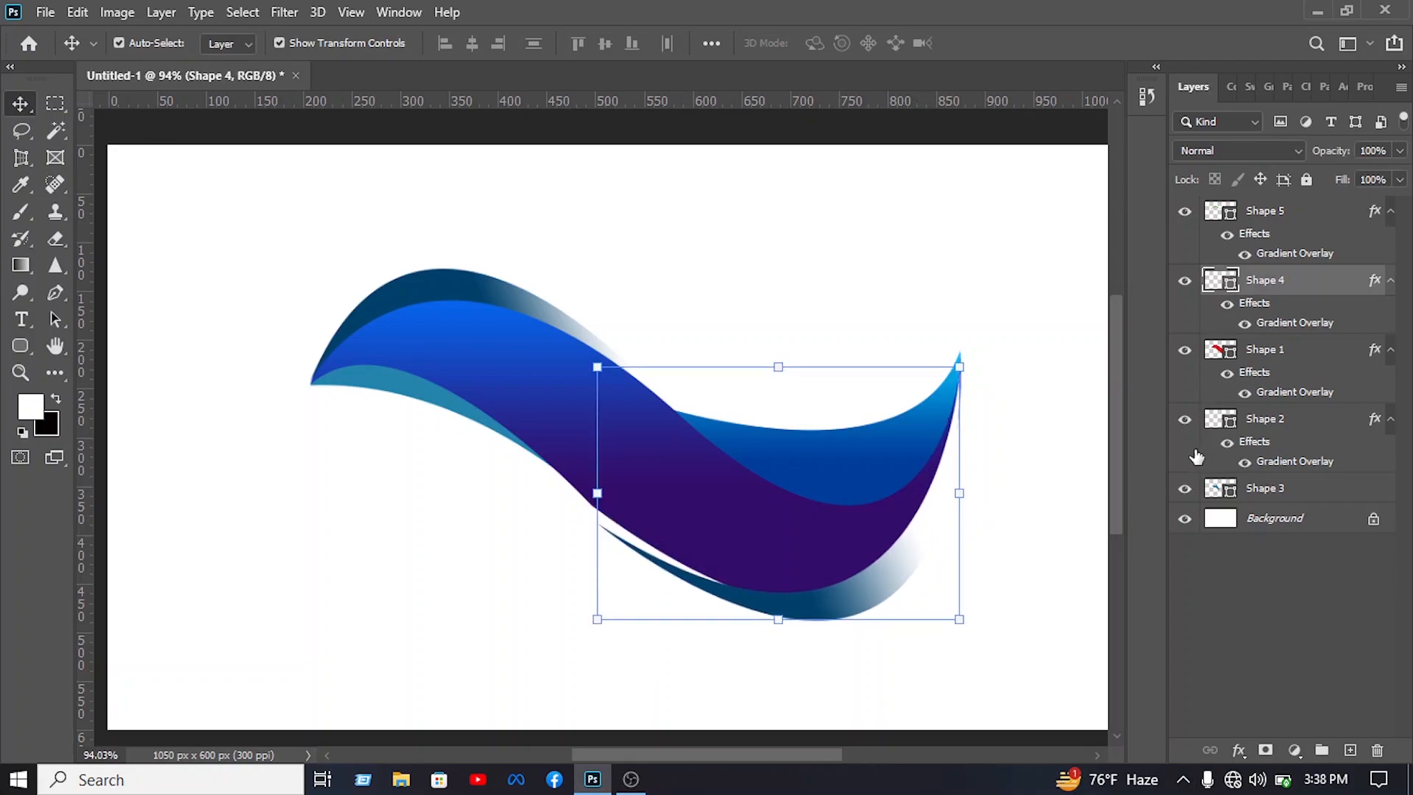
pyautogui.press('Up')
pyautogui.press('Up')
pyautogui.press('Up')
pyautogui.press('Up')
pyautogui.press('Up')
pyautogui.press('Right')
pyautogui.press('Right')
pyautogui.press('Right')
pyautogui.press('Right')
pyautogui.press('Right')
pyautogui.press('Right')
pyautogui.press('Right')
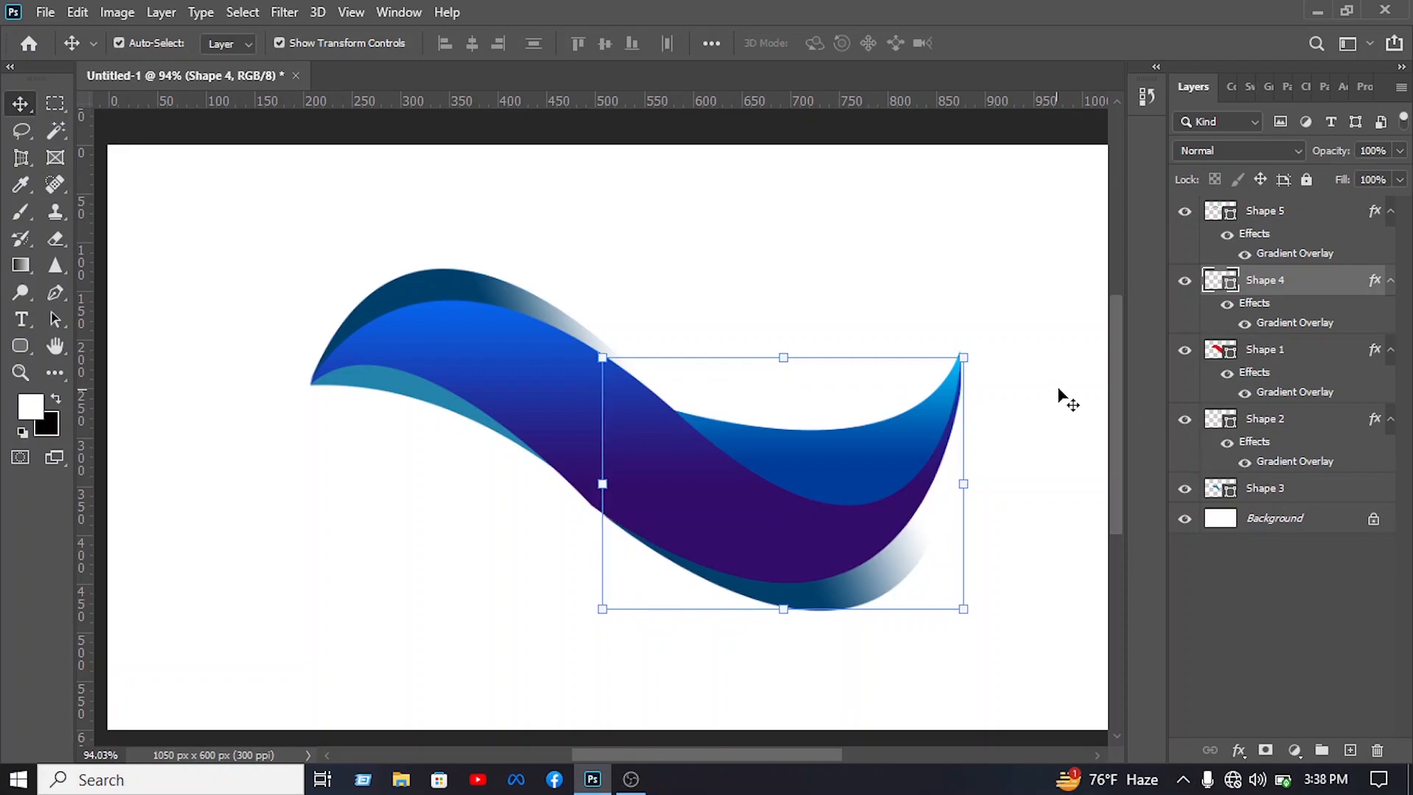
pyautogui.click(1060, 398)
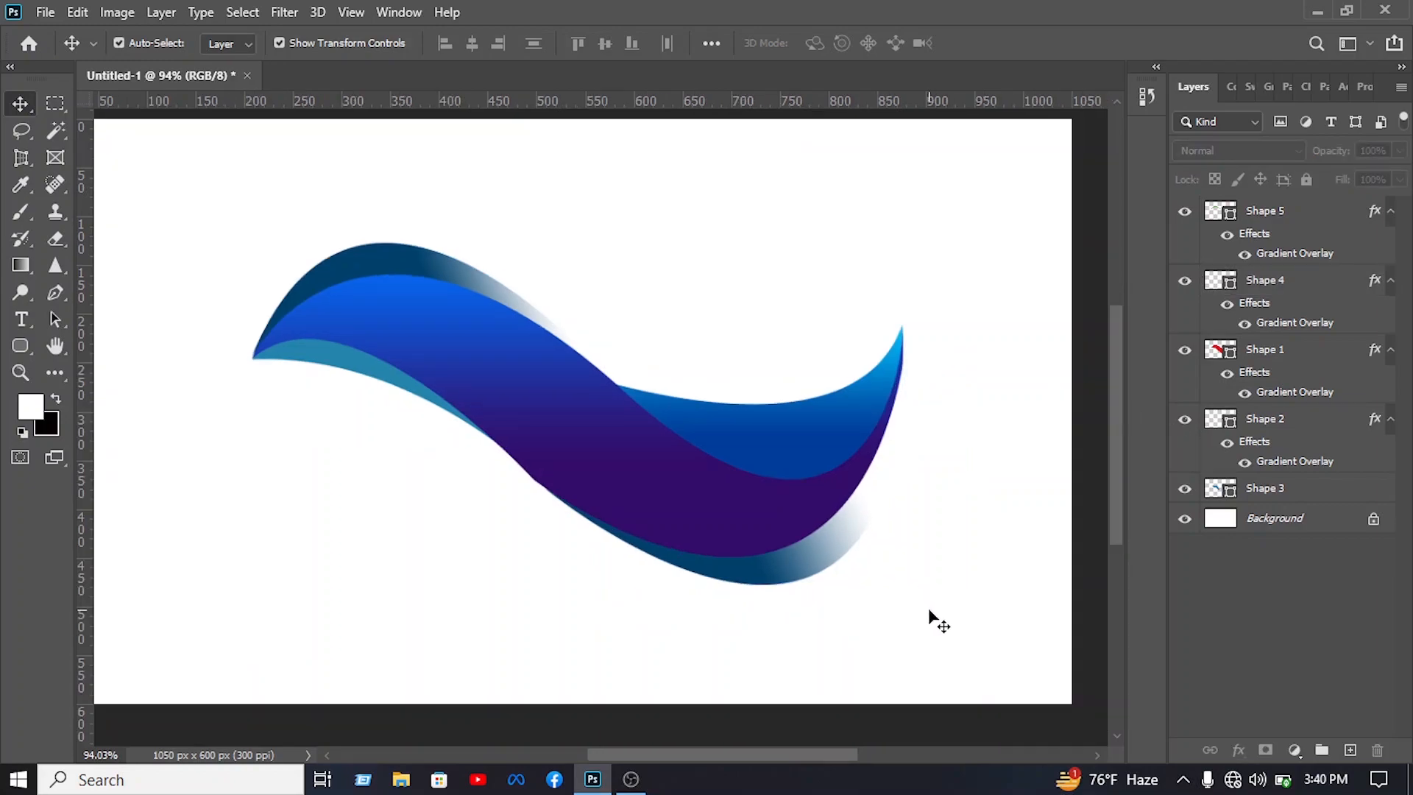
# Duplicate the ribbon, right fold and lower crescent, flip the copies vertically, and place them over the originals at X 540 px, Y 211 px
pyautogui.moveTo(930, 611); pyautogui.dragTo(664, 367)
pyautogui.moveTo(744, 432); pyautogui.dragTo(633, 584)
pyautogui.click(469, 416)
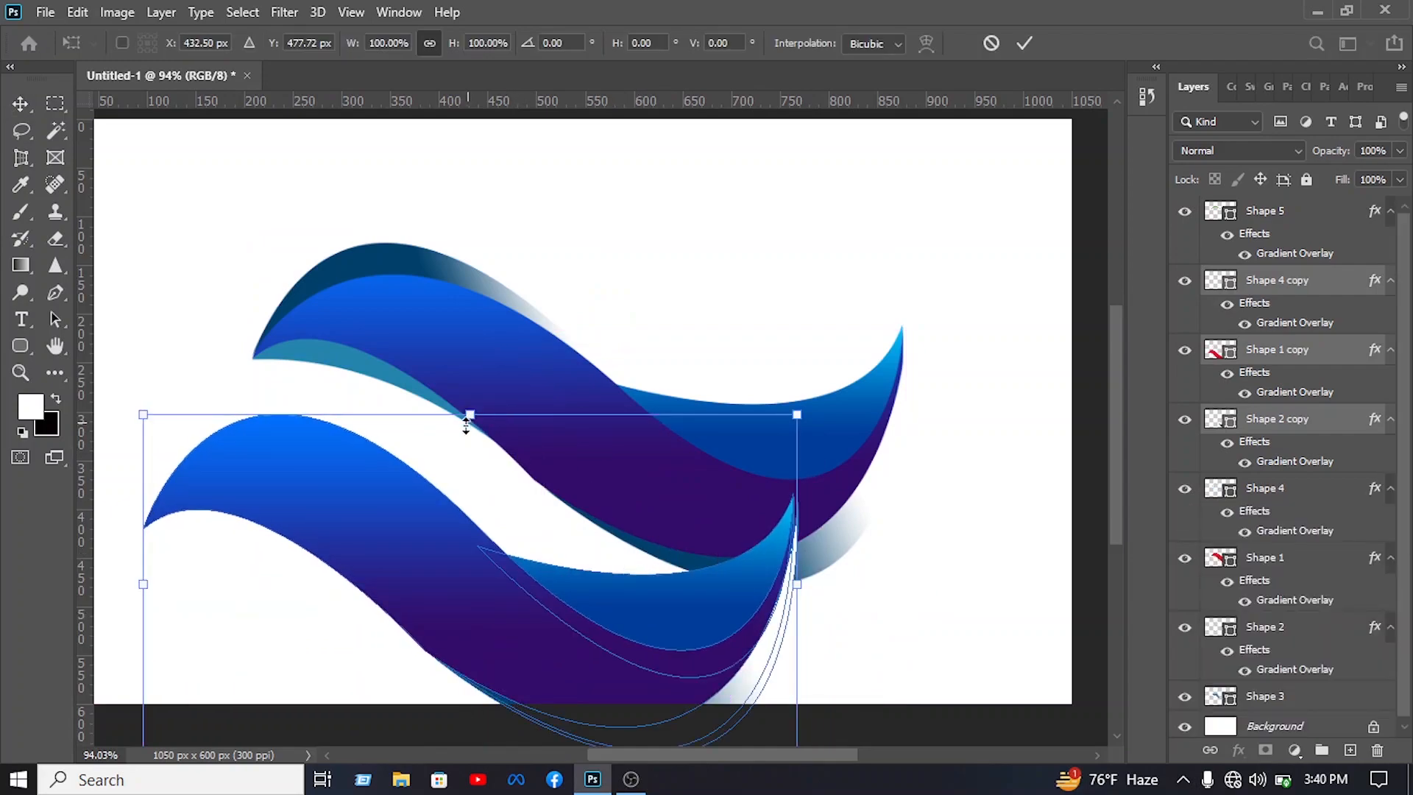
pyautogui.rightClick(479, 592)
pyautogui.click(506, 577)
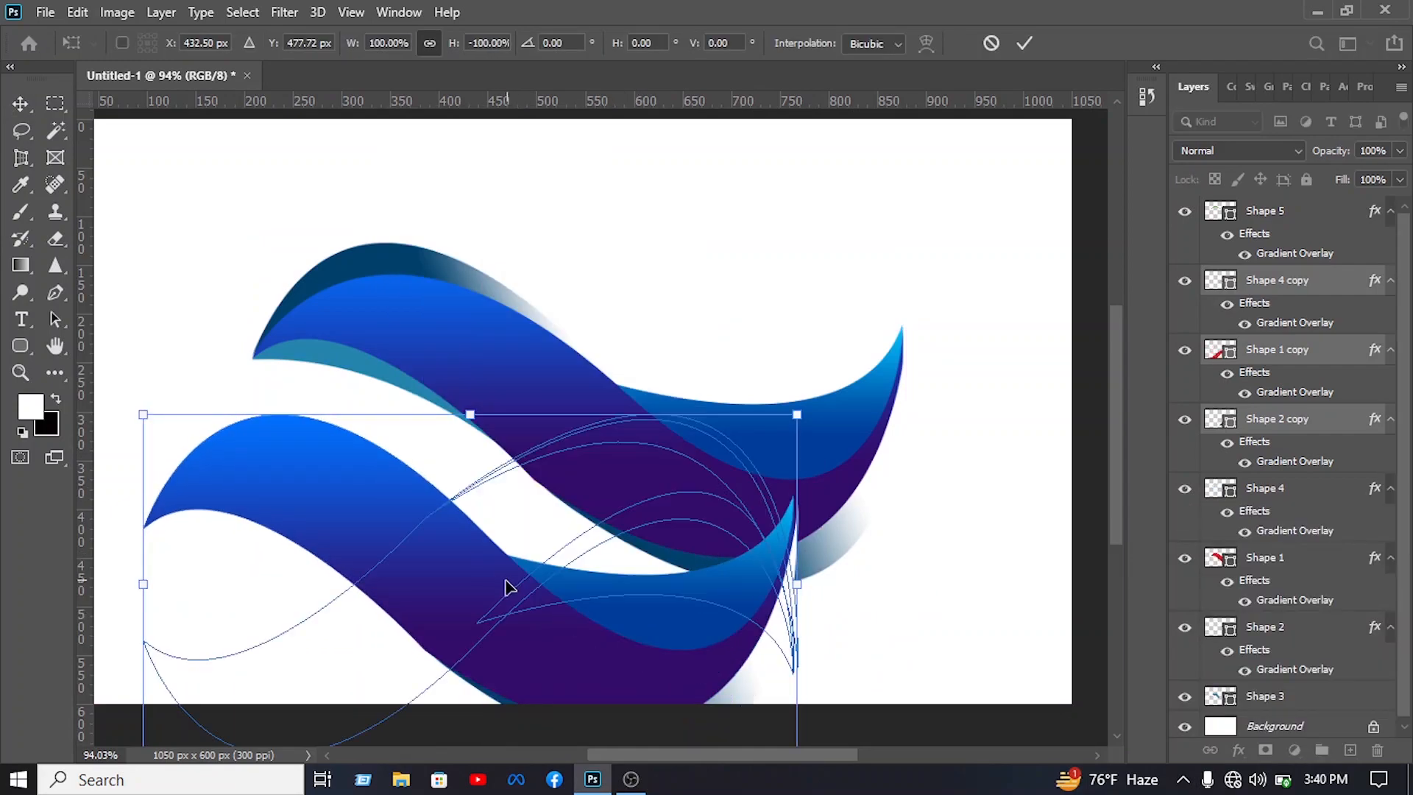
pyautogui.moveTo(499, 609); pyautogui.dragTo(605, 351)
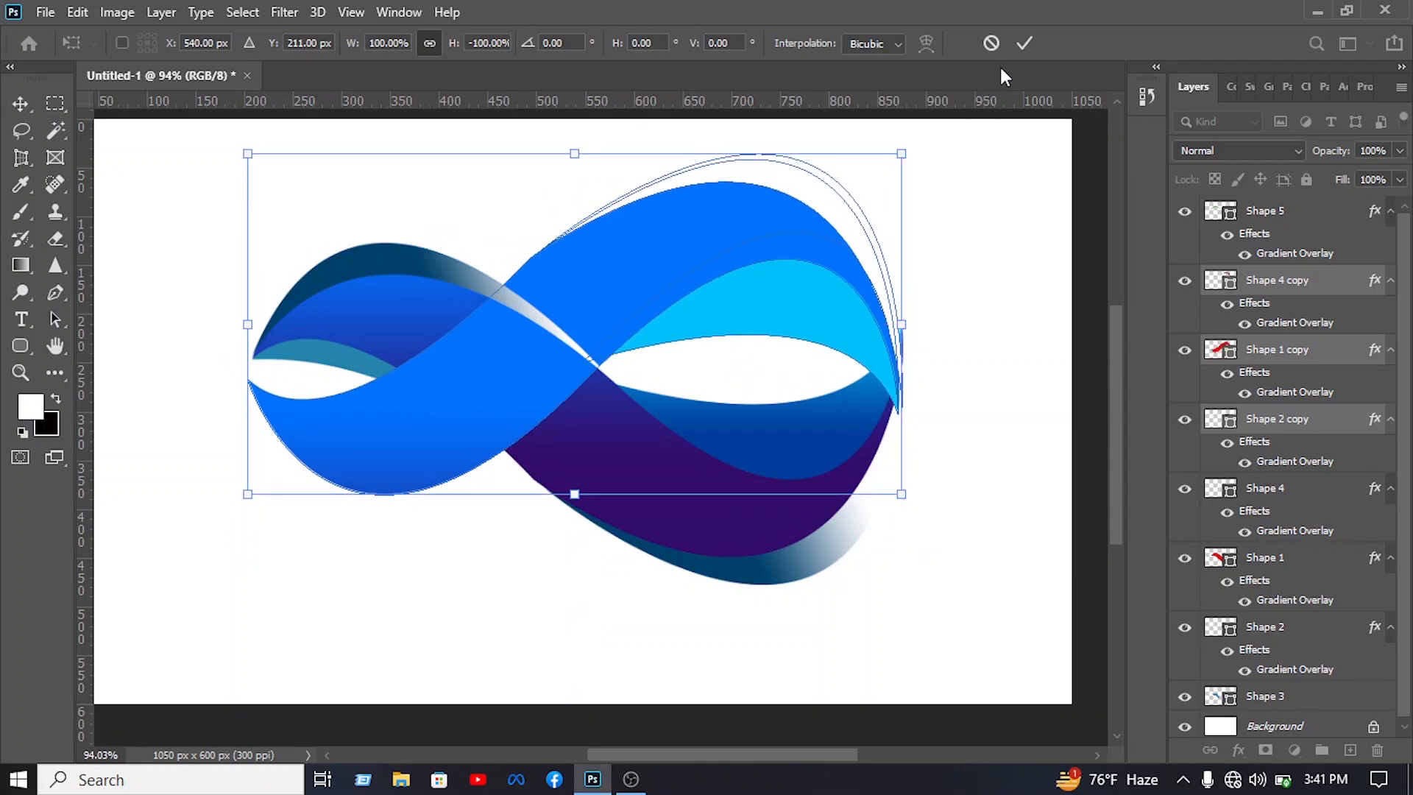
pyautogui.click(1023, 44)
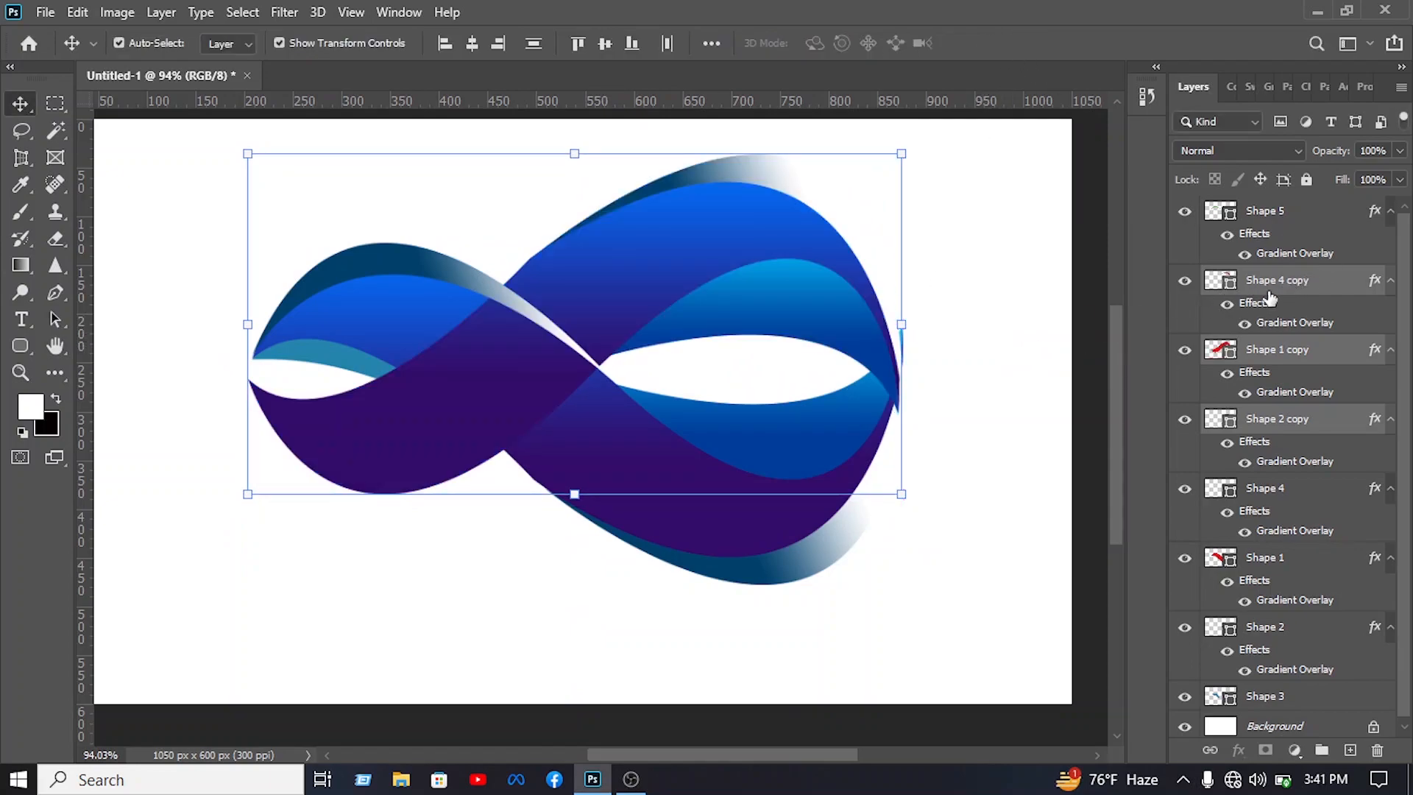
# Move the upper-left crescent layer (Shape 5) directly below the Shape 1 copy layer and deselect it
pyautogui.click(471, 286)
pyautogui.moveTo(1310, 220); pyautogui.dragTo(1307, 410)
pyautogui.click(986, 340)
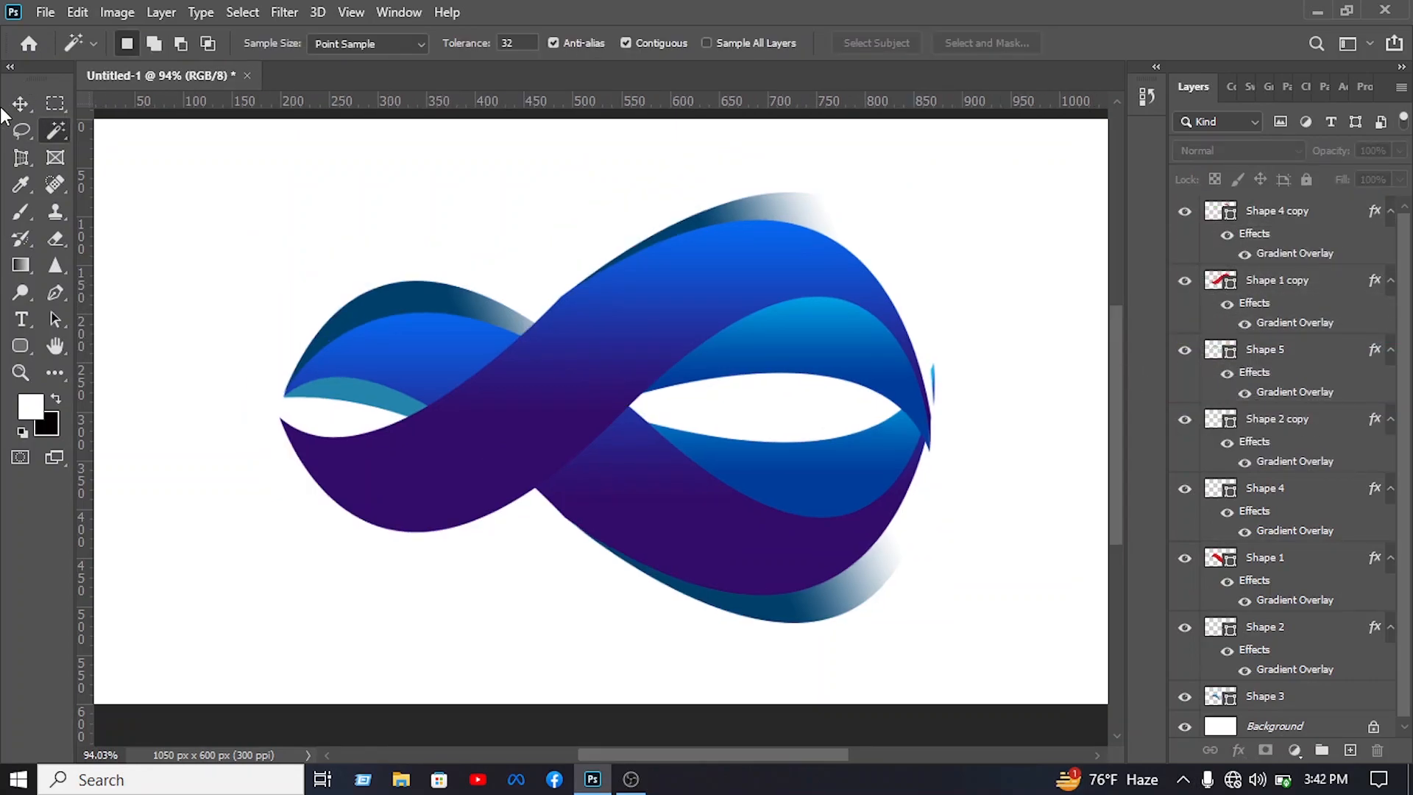
# Unlock the white Background layer and delete it to leave a transparent canvas
pyautogui.click(22, 105)
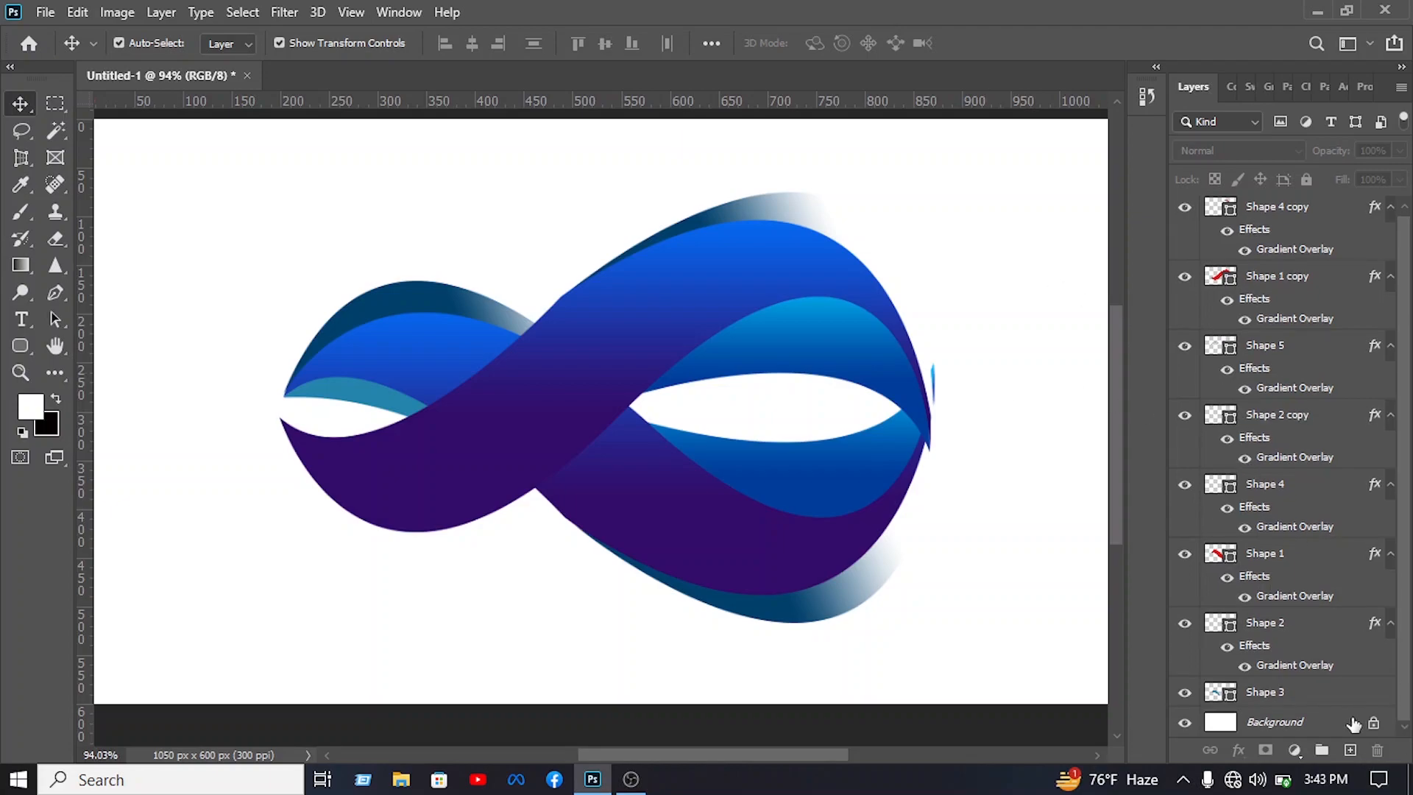
pyautogui.click(1373, 722)
pyautogui.click(1374, 723)
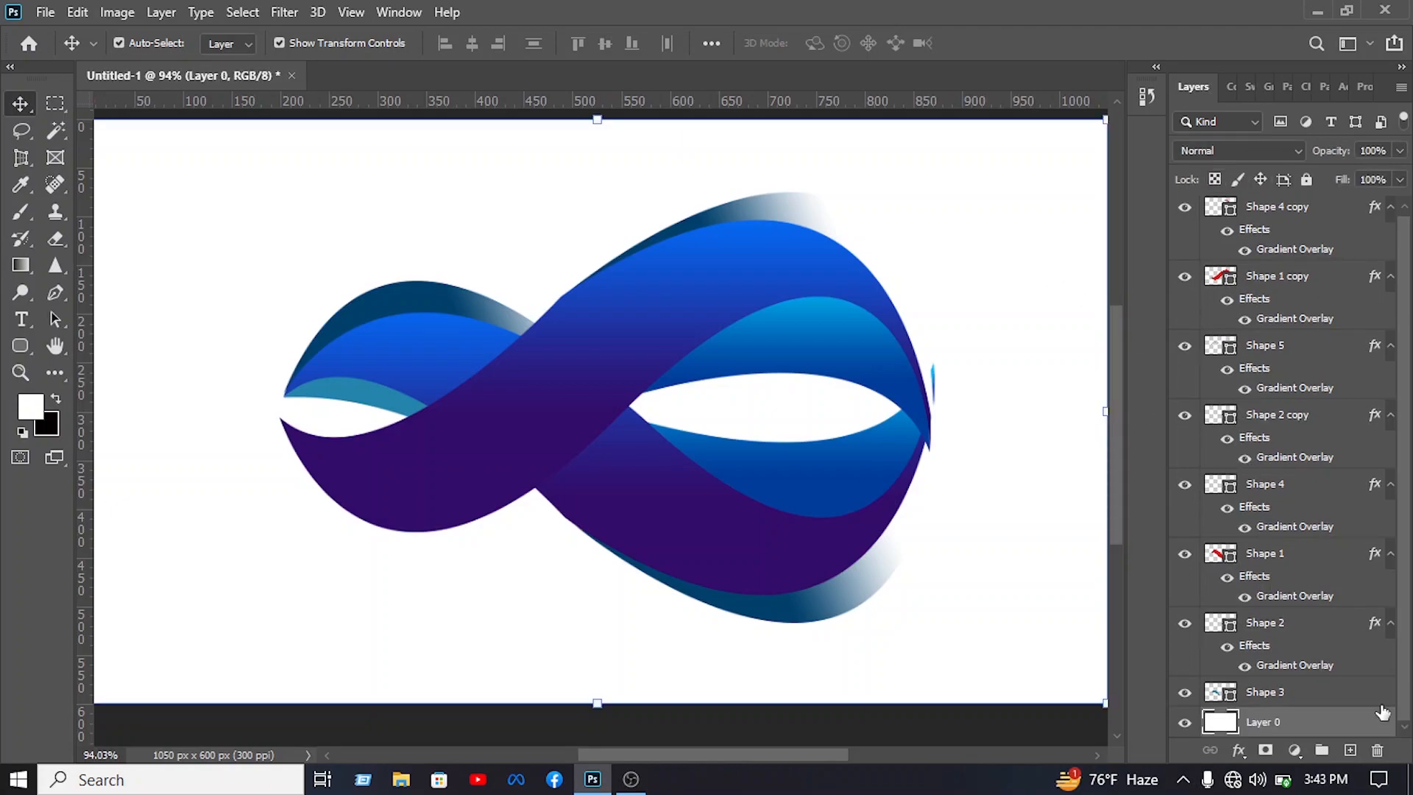
pyautogui.press('Delete')
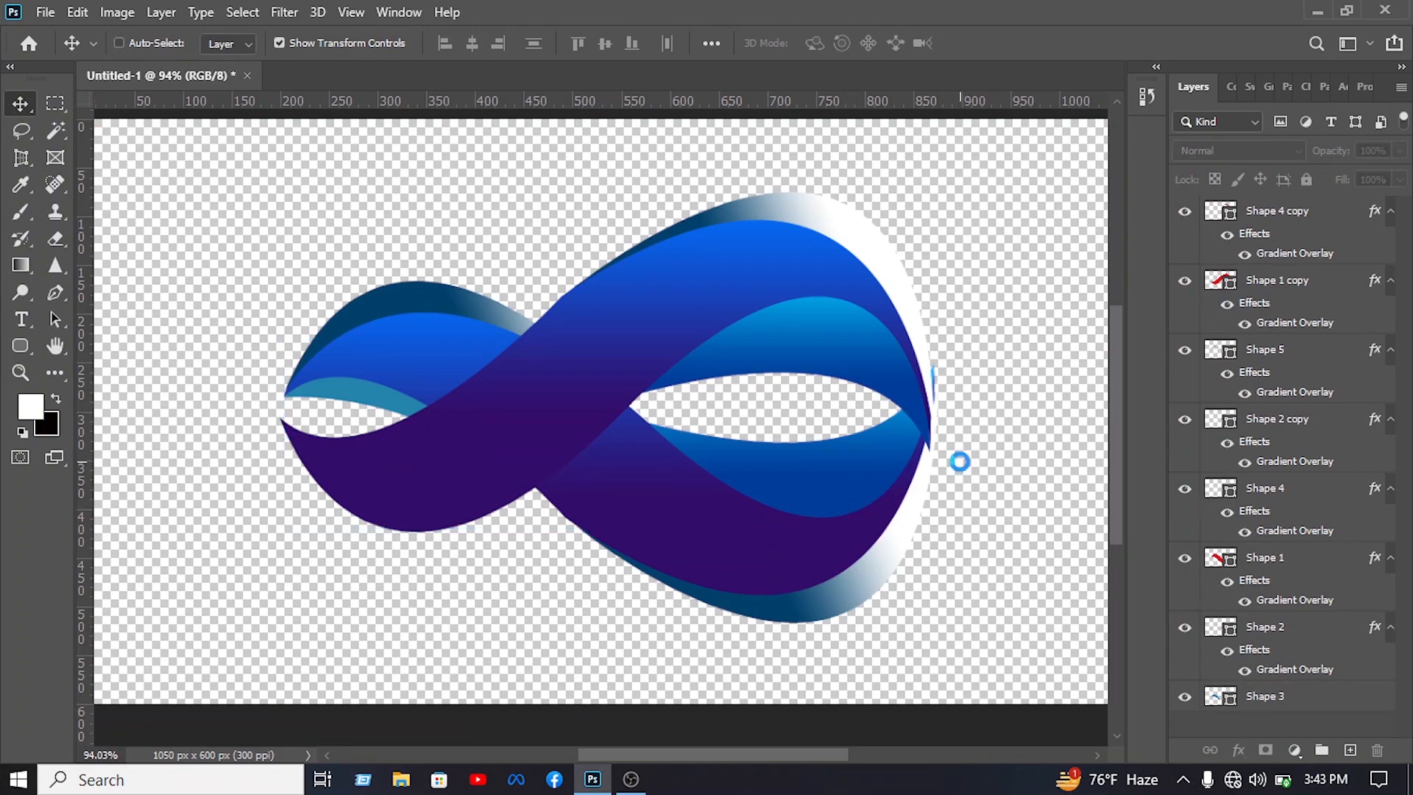
# Save the logo to the Desktop as a PNG named ht, using the large file size (fastest saving) option
pyautogui.hotkey('ctrl', 's')
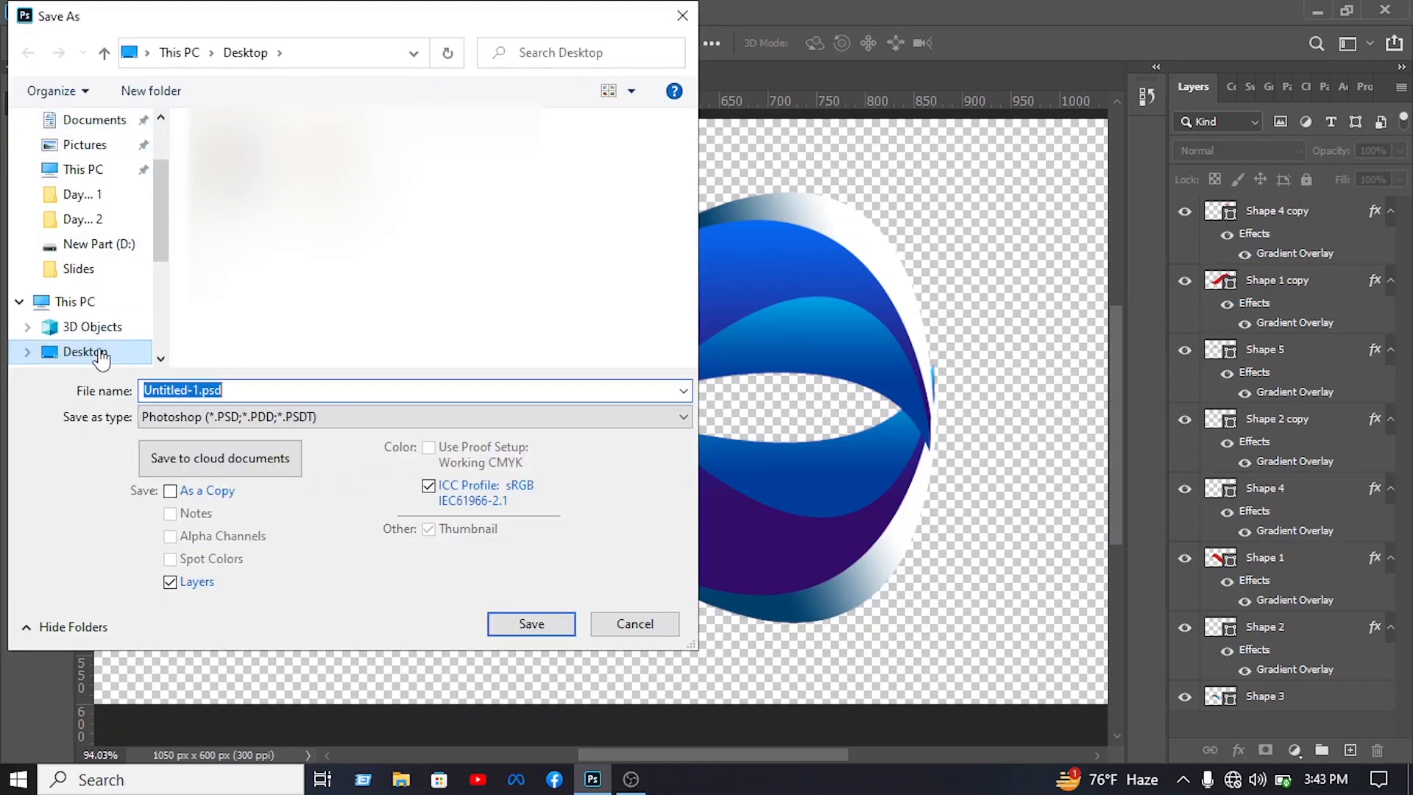
pyautogui.write('ht')
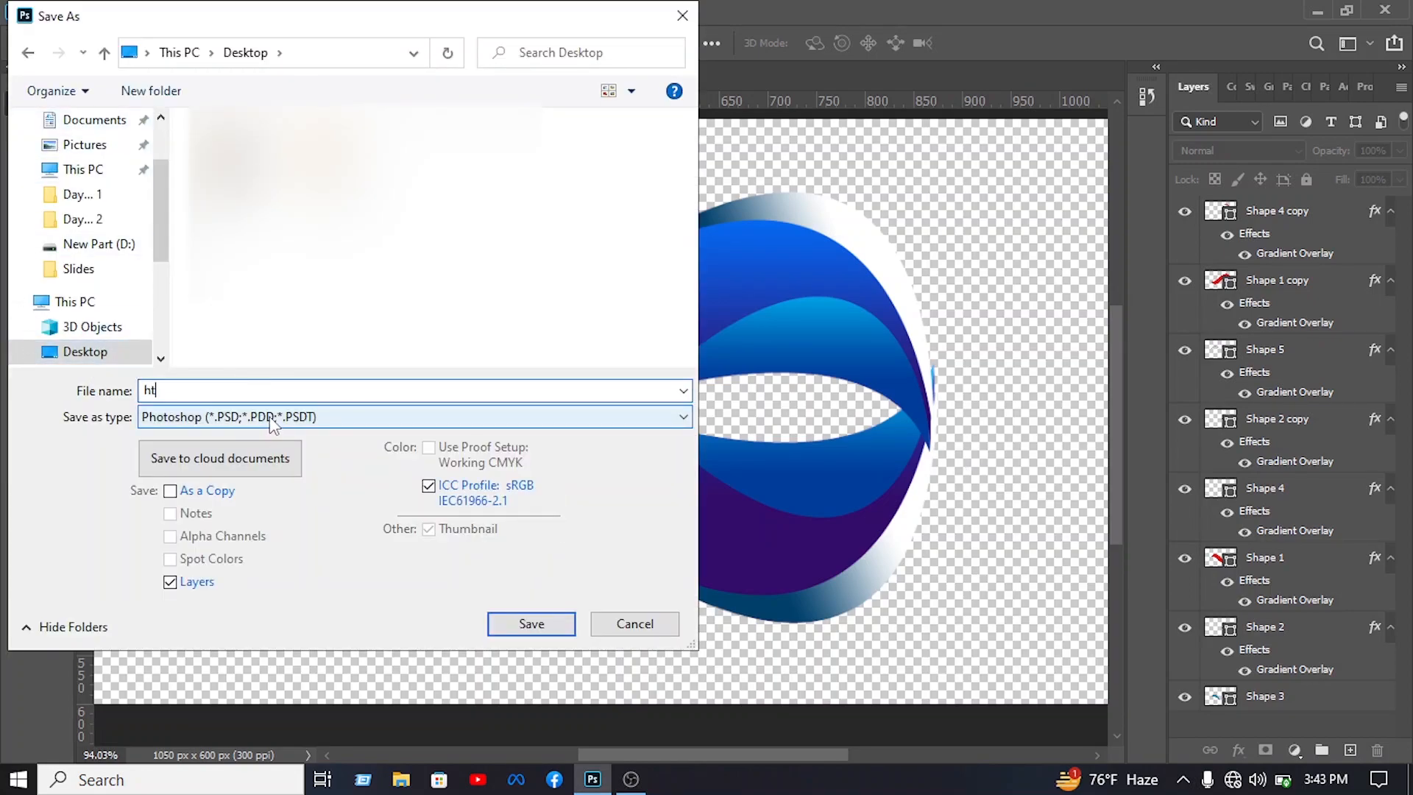
pyautogui.click(273, 424)
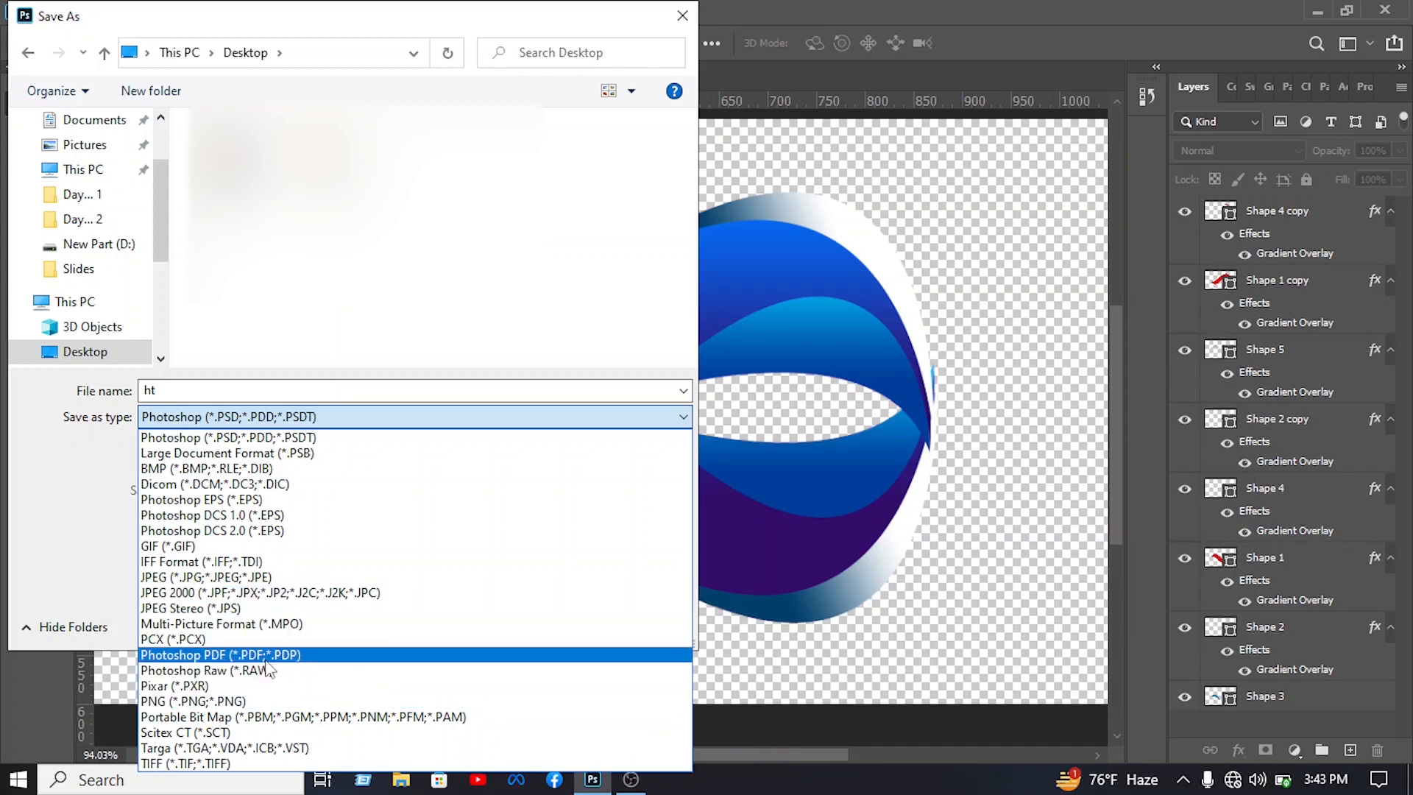
pyautogui.click(220, 700)
pyautogui.click(553, 623)
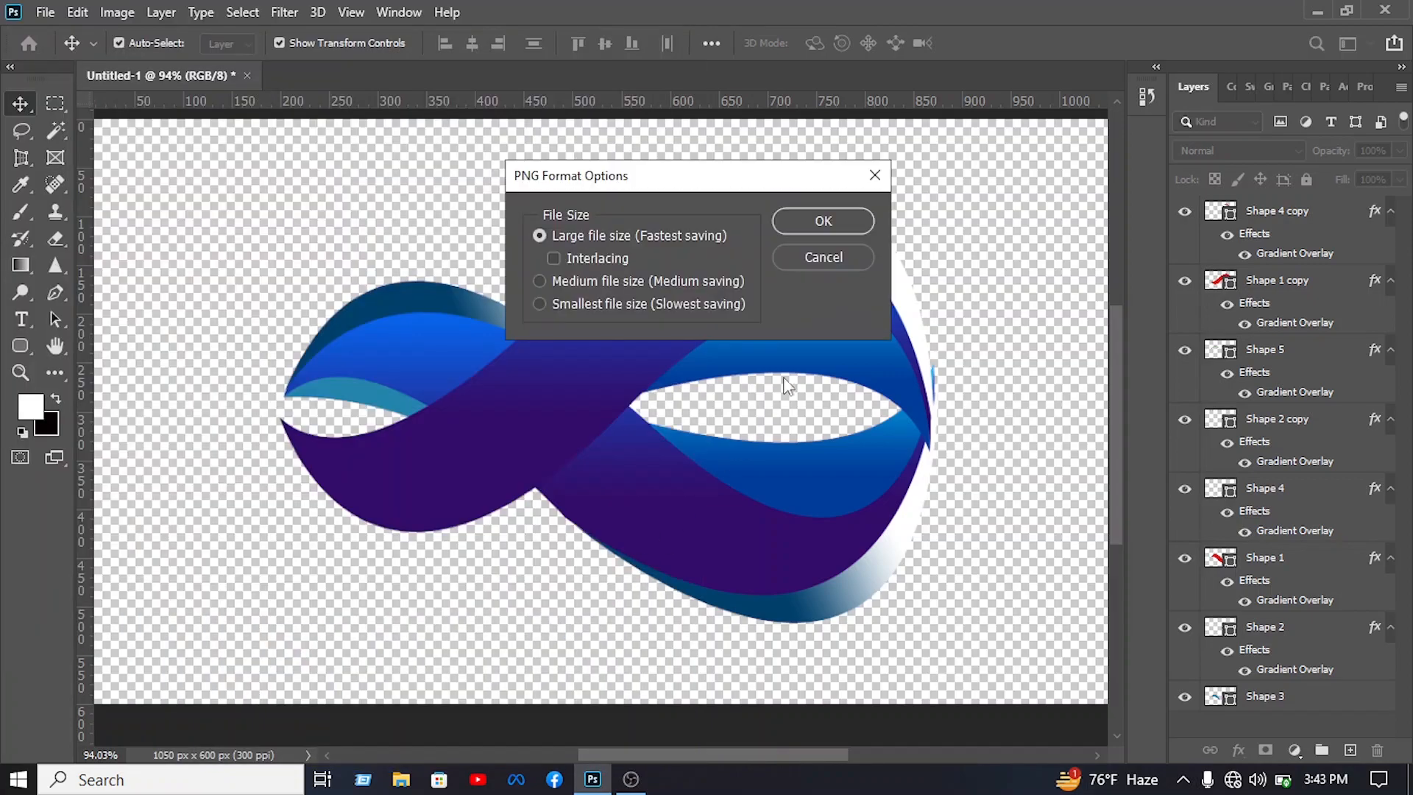
pyautogui.click(838, 227)
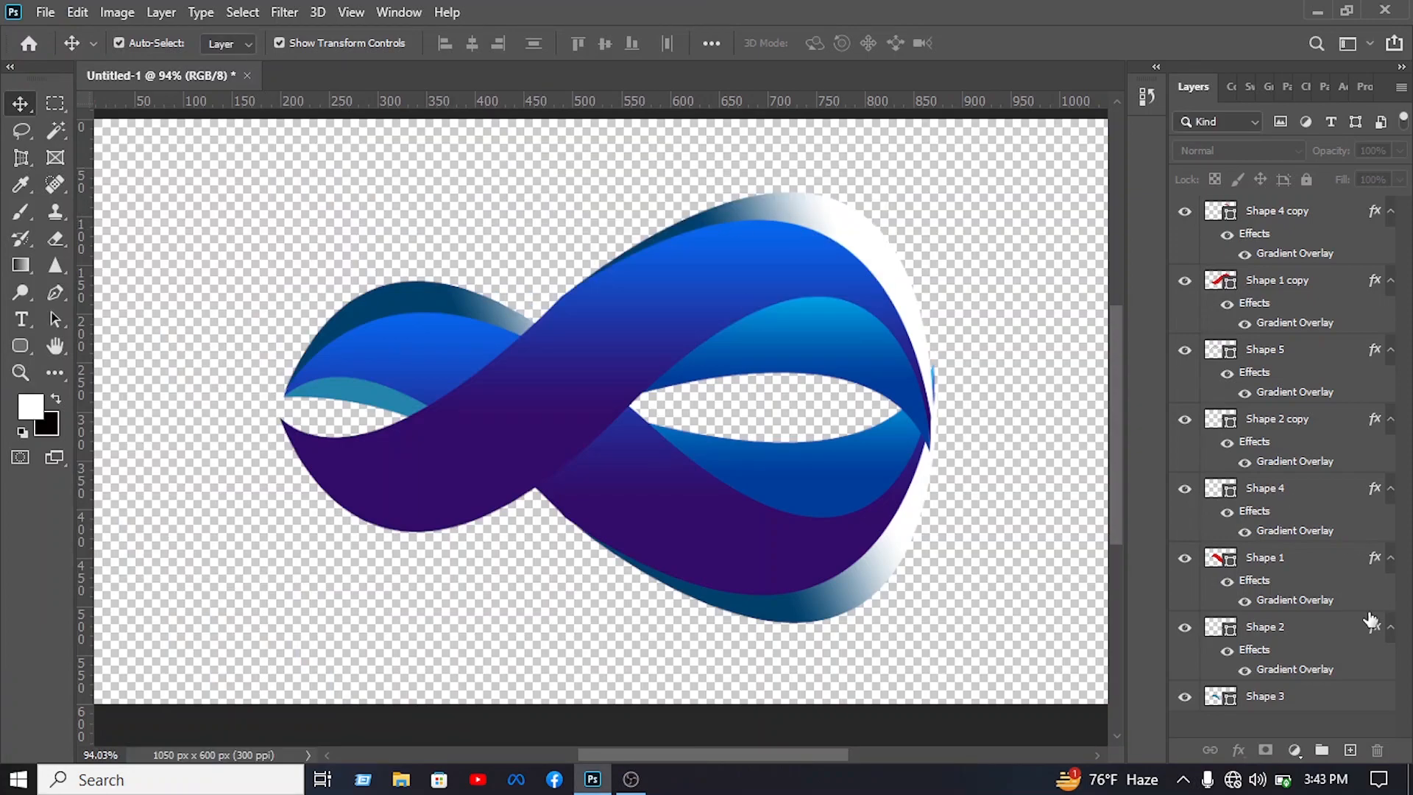
# Undo the deletion and unlocking of the white Background layer, and leave no layer selected
pyautogui.press('ctrl')
pyautogui.hotkey('ctrl', 'z')
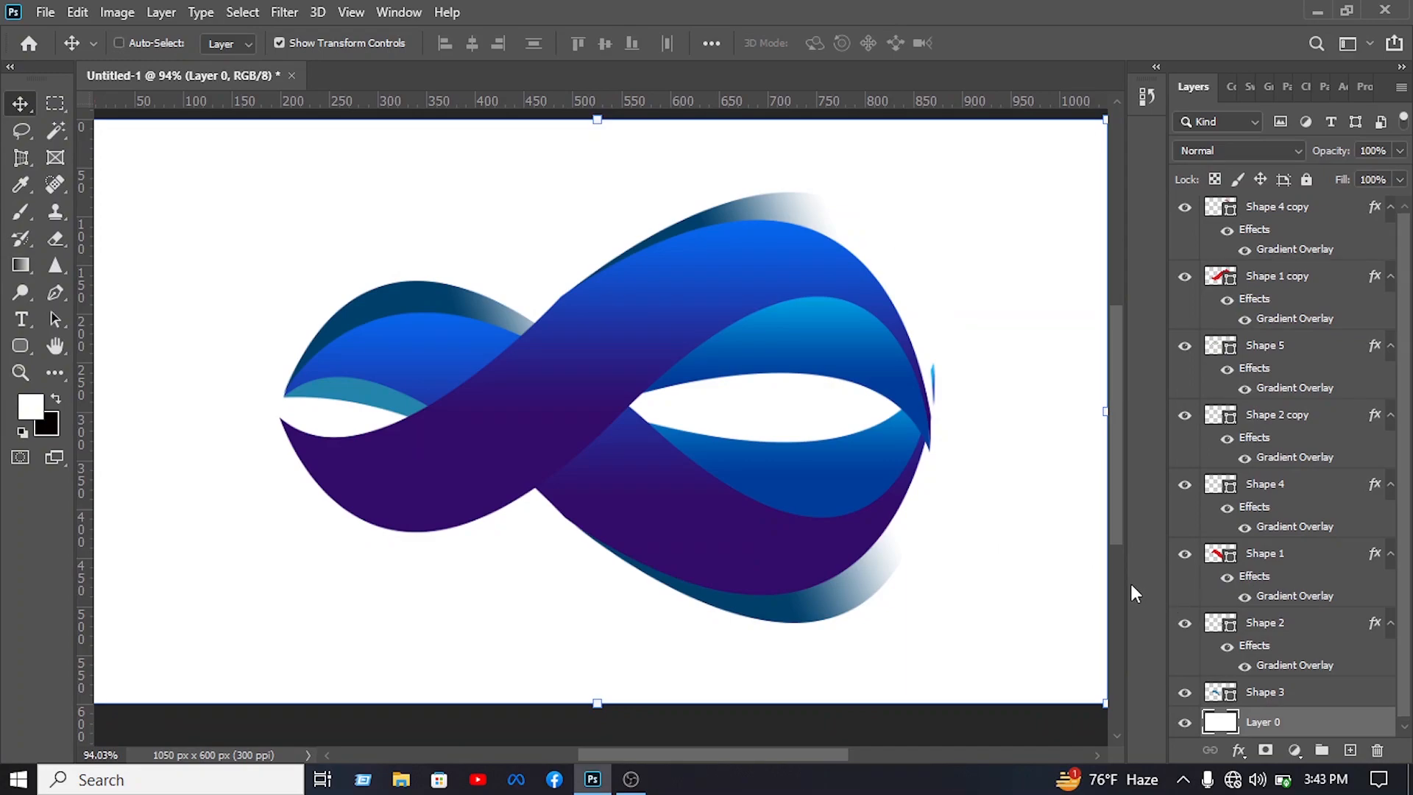
pyautogui.hotkey('ctrl', 'z')
pyautogui.click(936, 736)
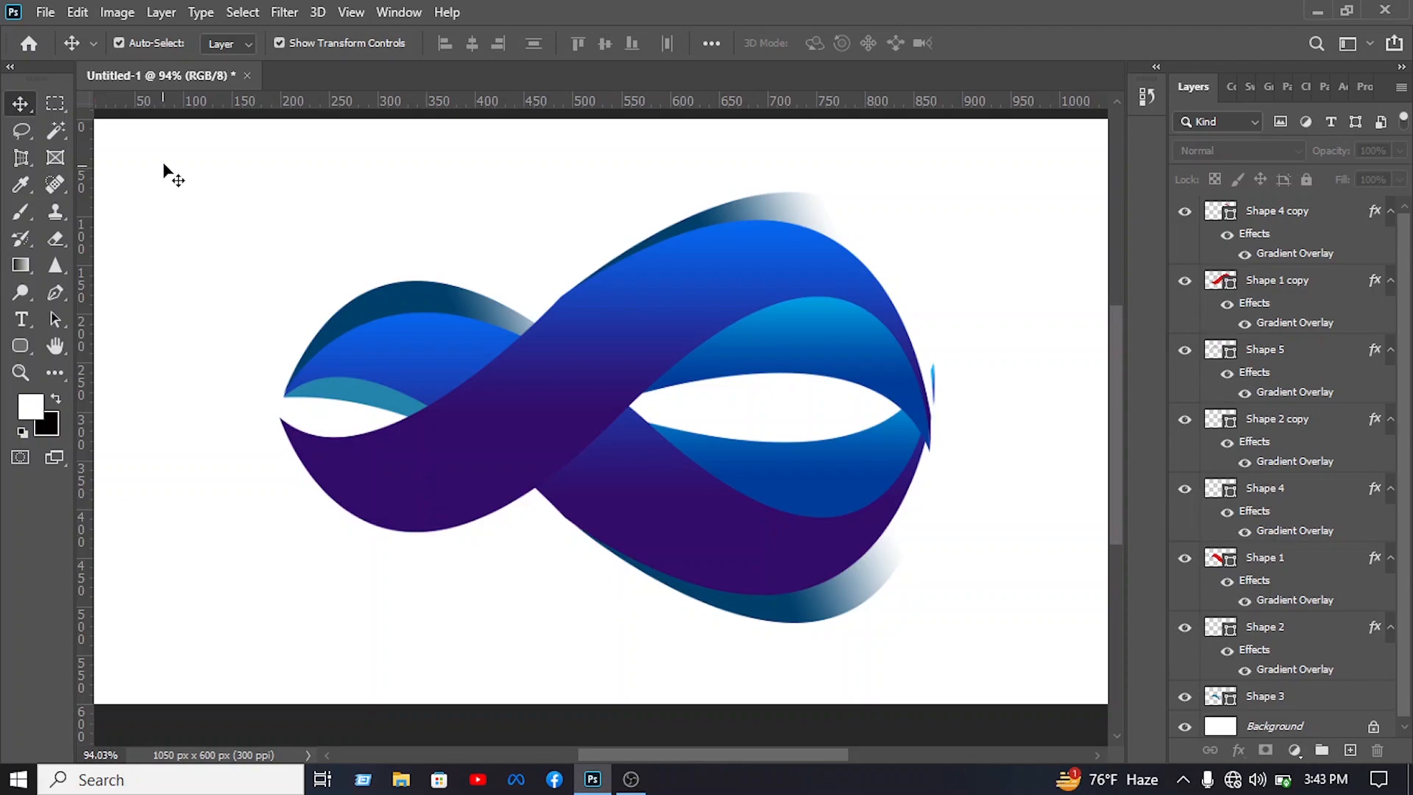
# Open Logo Mockup on panel wall.psd and delete the existing Shape 1 logo inside its "Place your design here" smart object
pyautogui.click(44, 47)
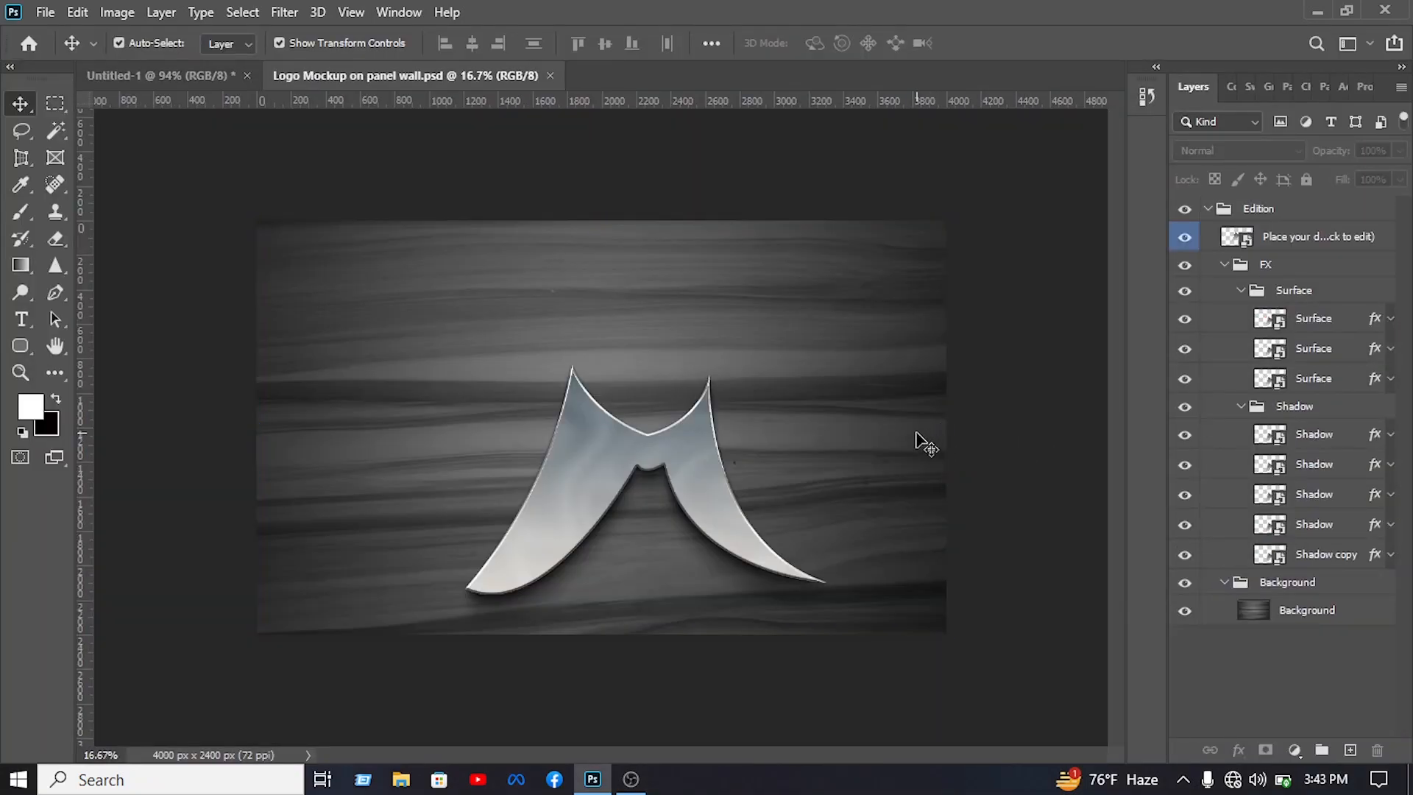
pyautogui.scroll(3, 867, 415)
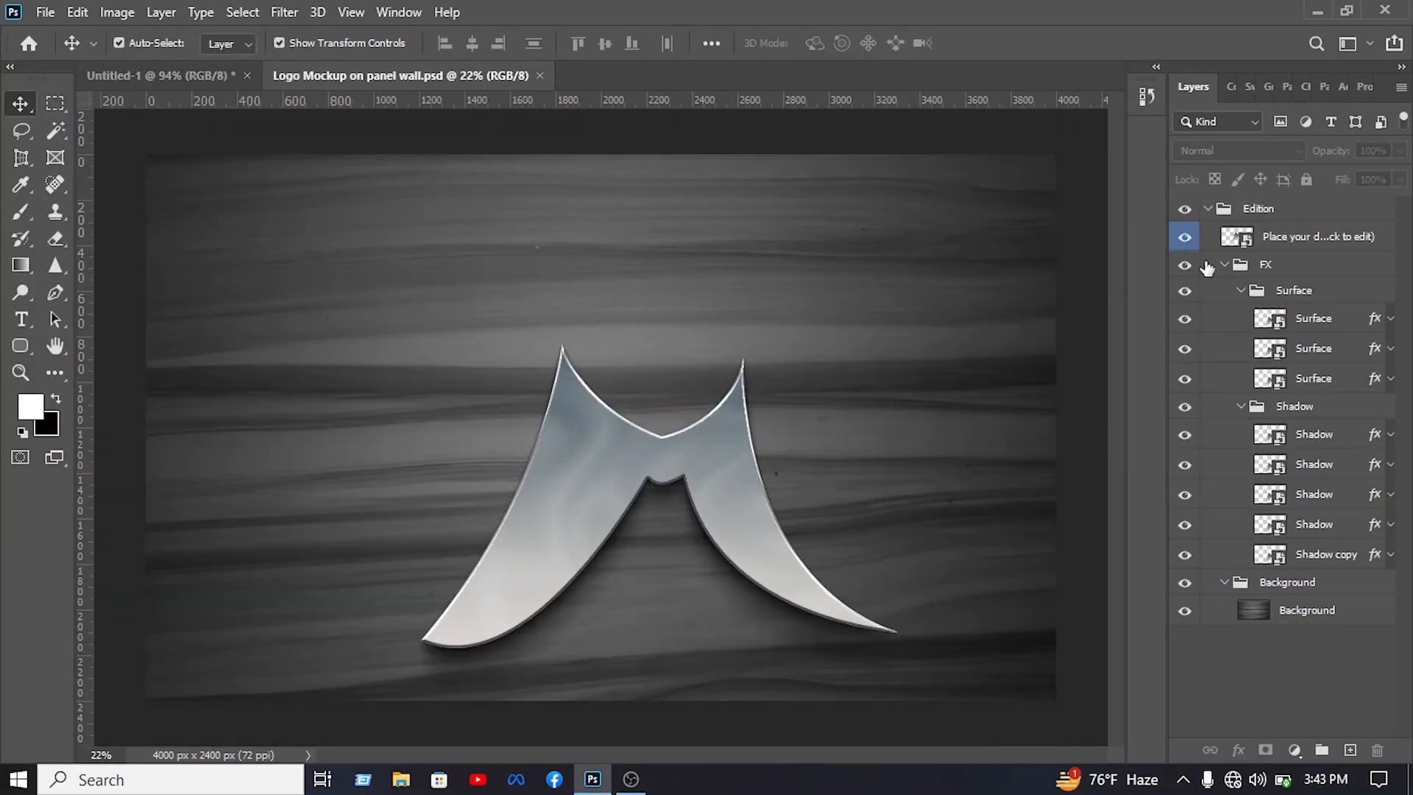
pyautogui.doubleClick(1245, 239)
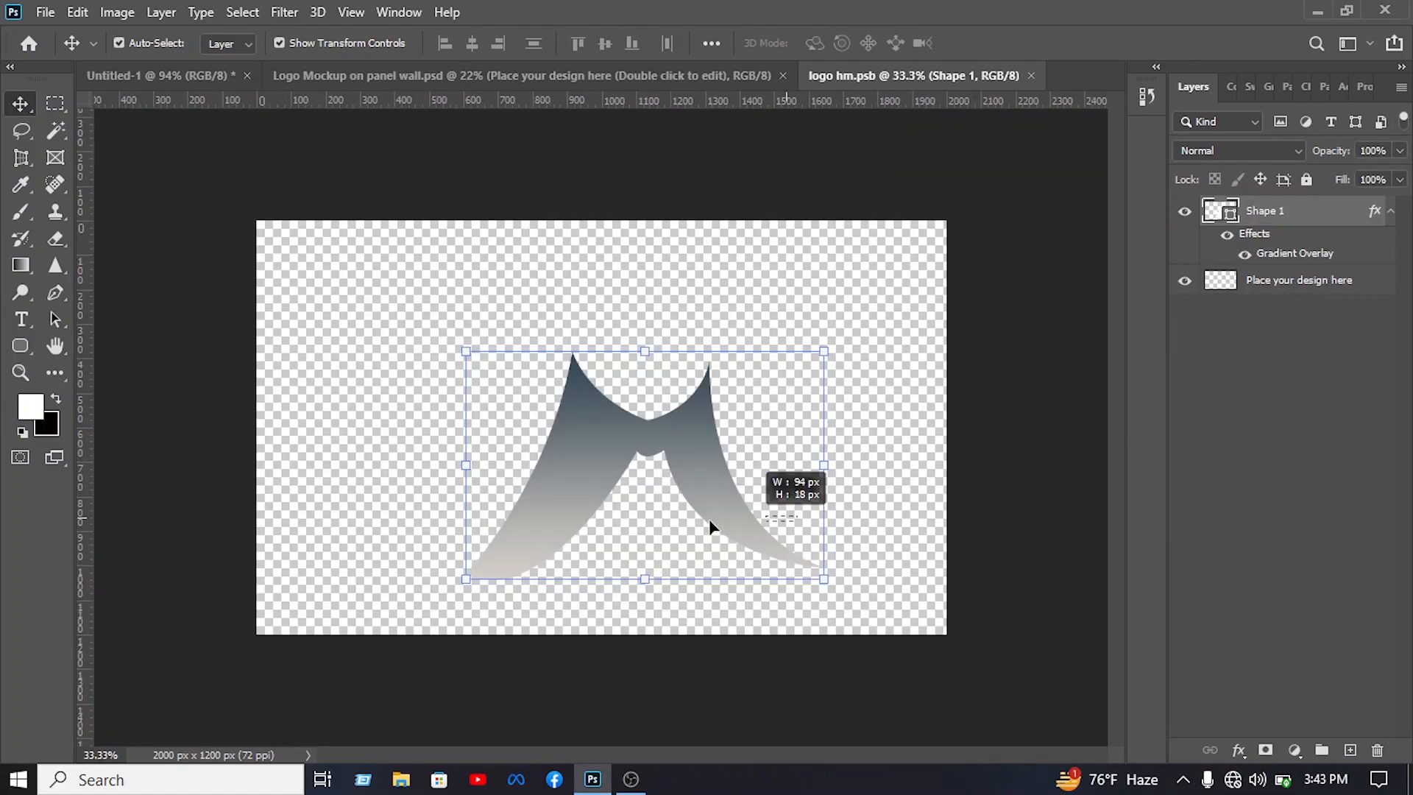
pyautogui.press('Delete')
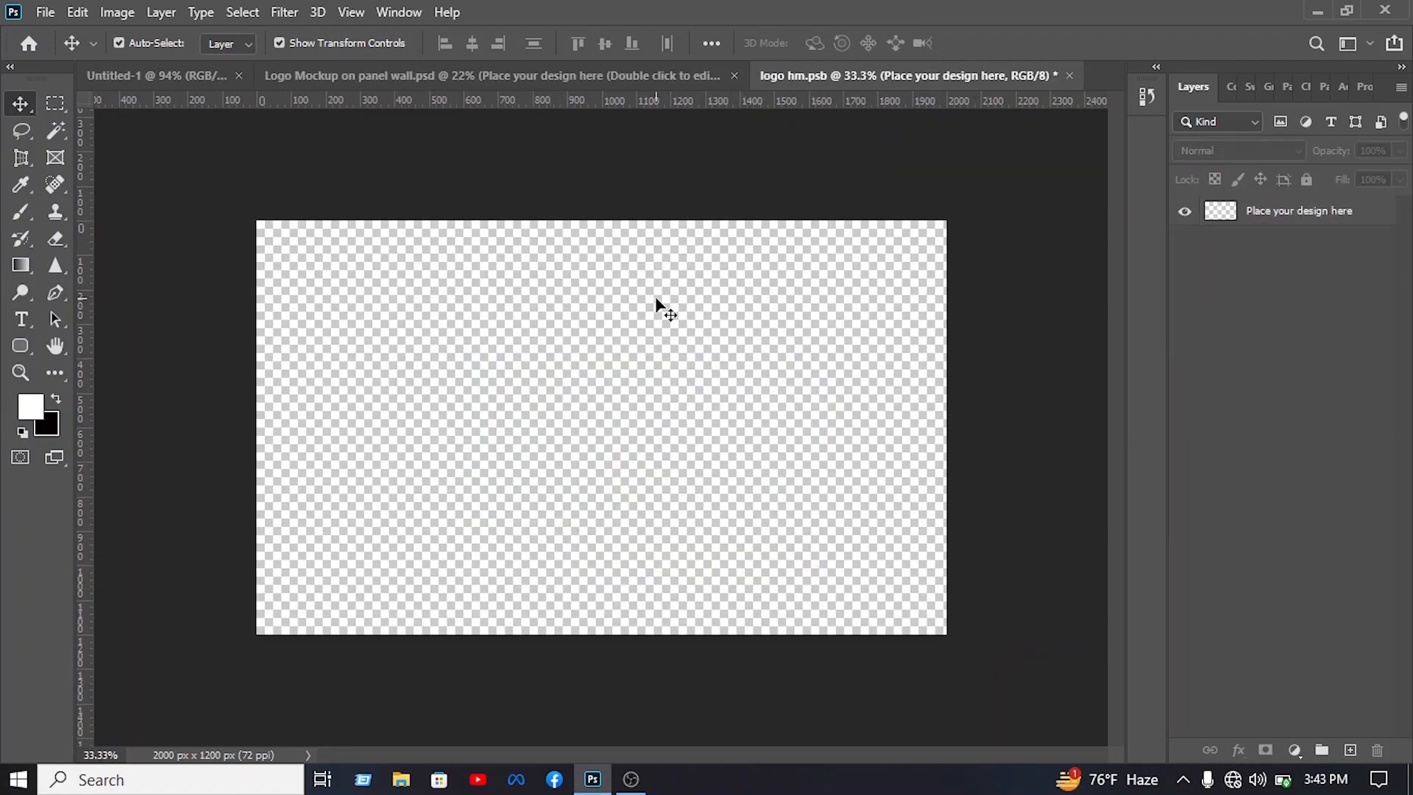
# Open ht.png from the Desktop
pyautogui.click(46, 12)
pyautogui.click(63, 50)
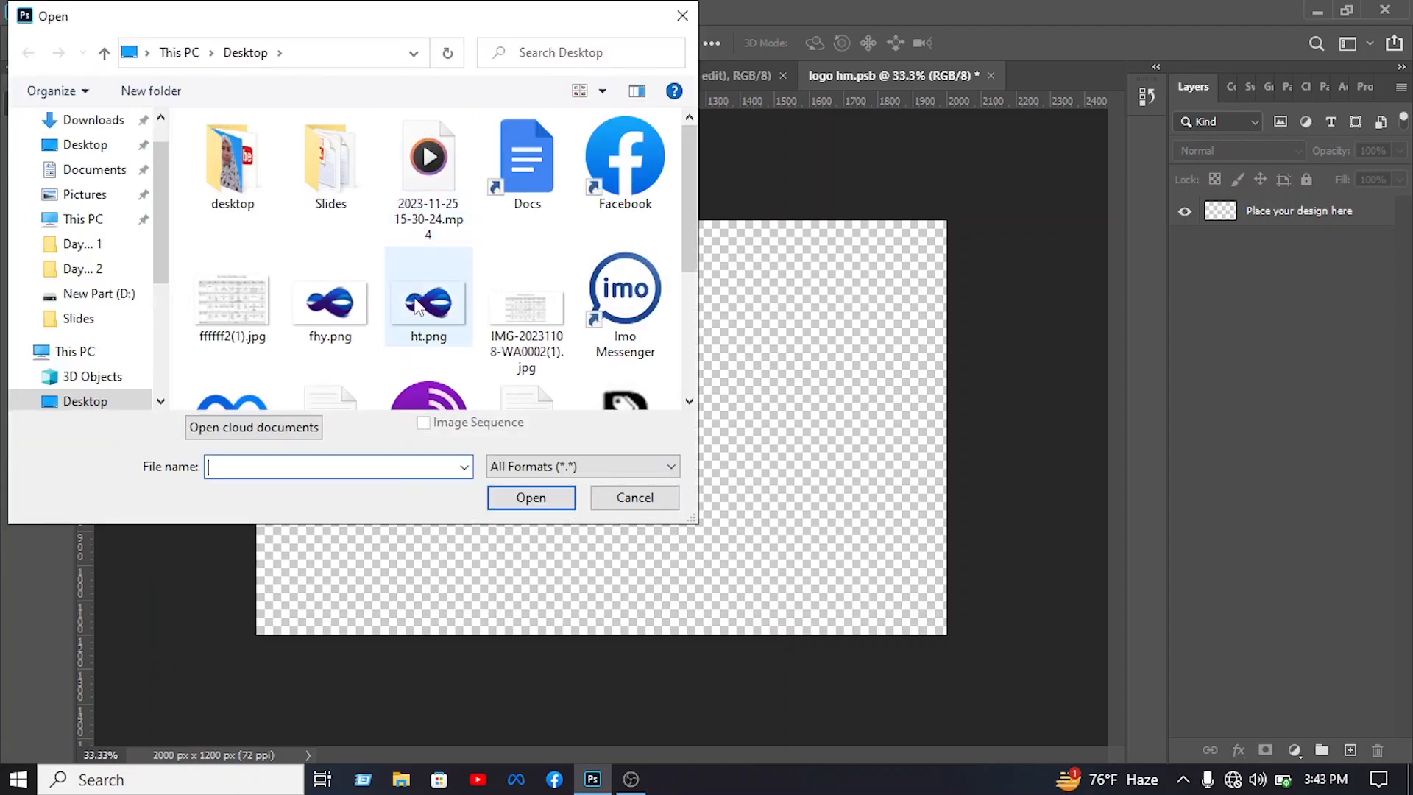
pyautogui.click(420, 309)
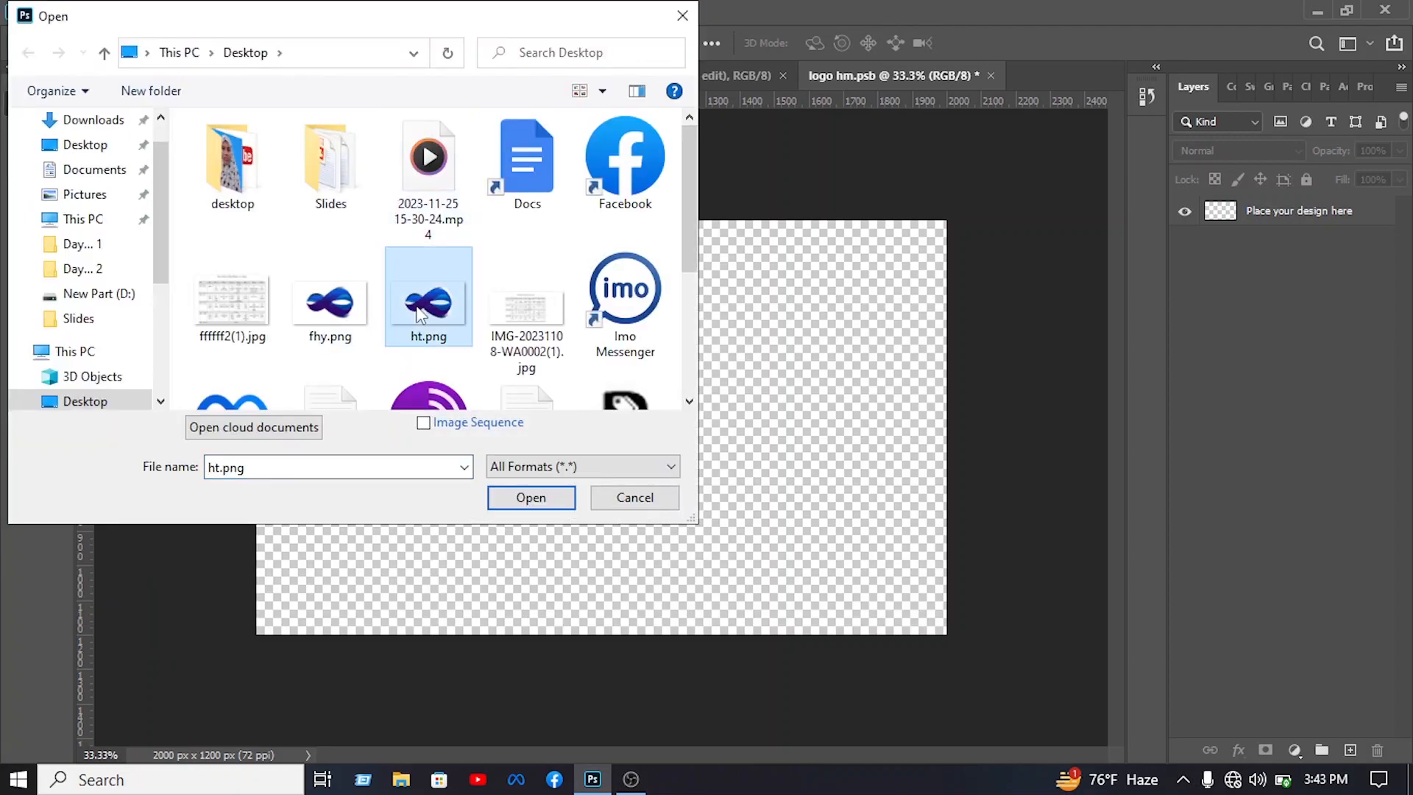
pyautogui.click(524, 499)
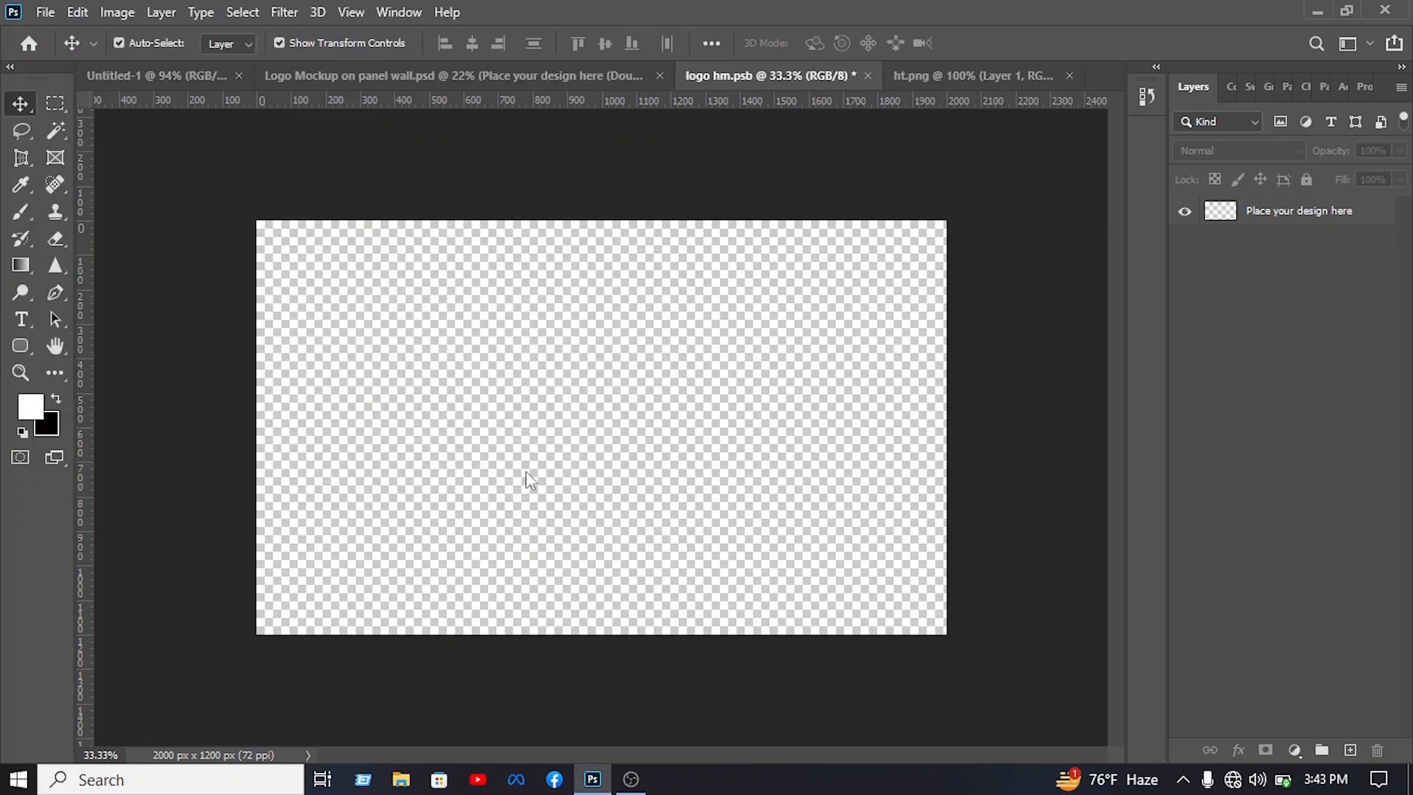
# Bring the logo from ht.png into logo hm.psb, scale and place it in the canvas's upper middle, and deselect it
pyautogui.moveTo(690, 380); pyautogui.dragTo(657, 398)
pyautogui.moveTo(781, 398); pyautogui.dragTo(942, 398)
pyautogui.moveTo(857, 364); pyautogui.dragTo(773, 352)
pyautogui.click(1025, 42)
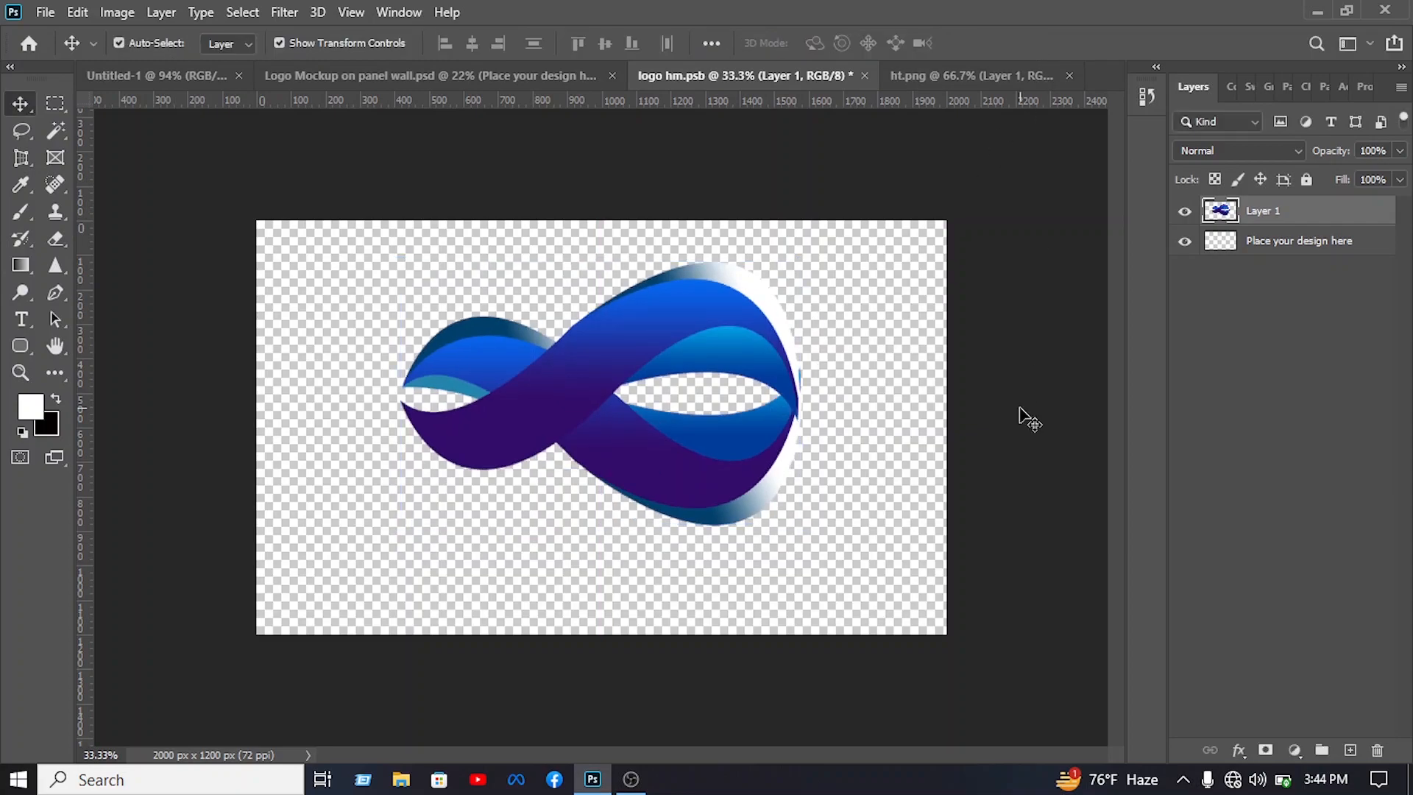
pyautogui.click(1025, 416)
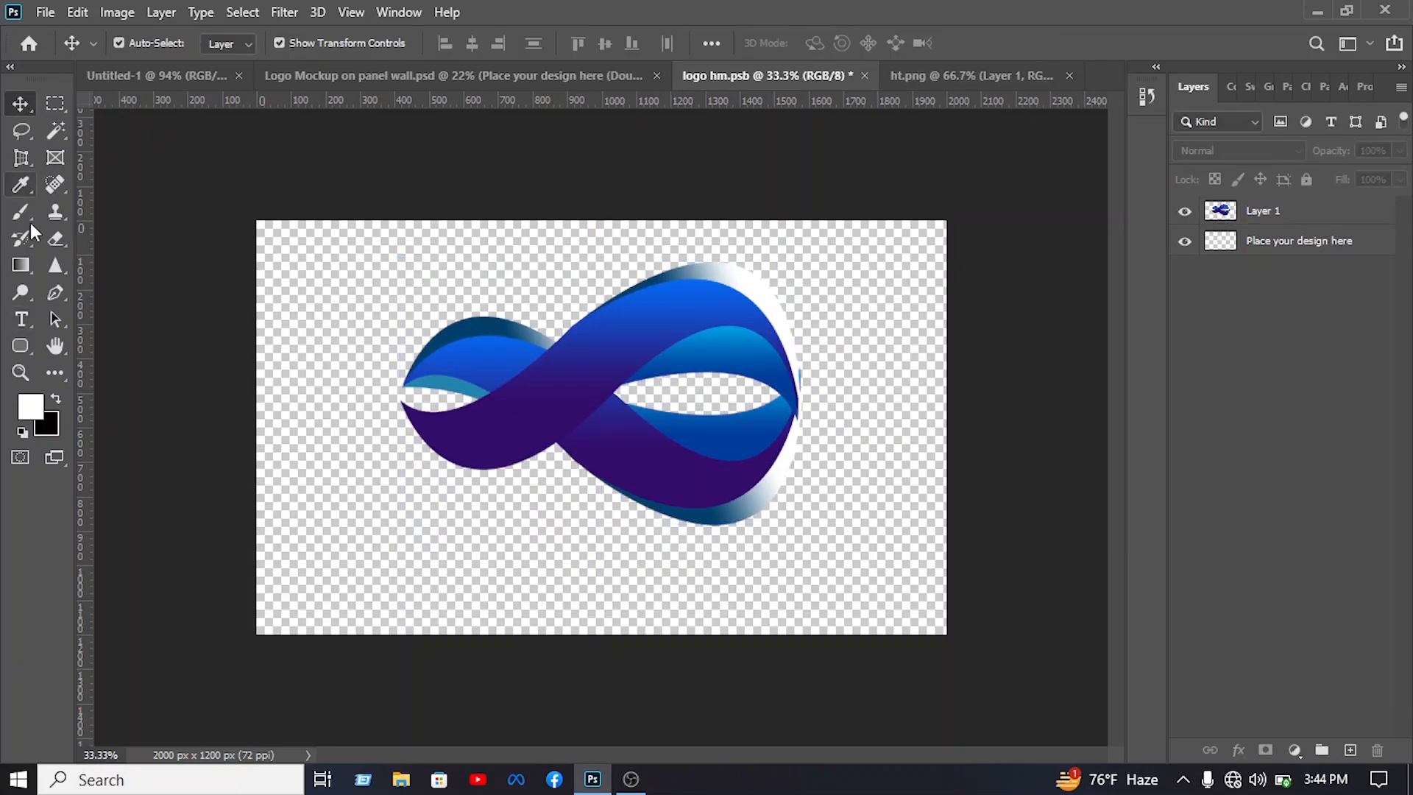
# Add the text "Company Name" below the logo in Britannic Bold at 60 pt
pyautogui.click(21, 319)
pyautogui.click(535, 542)
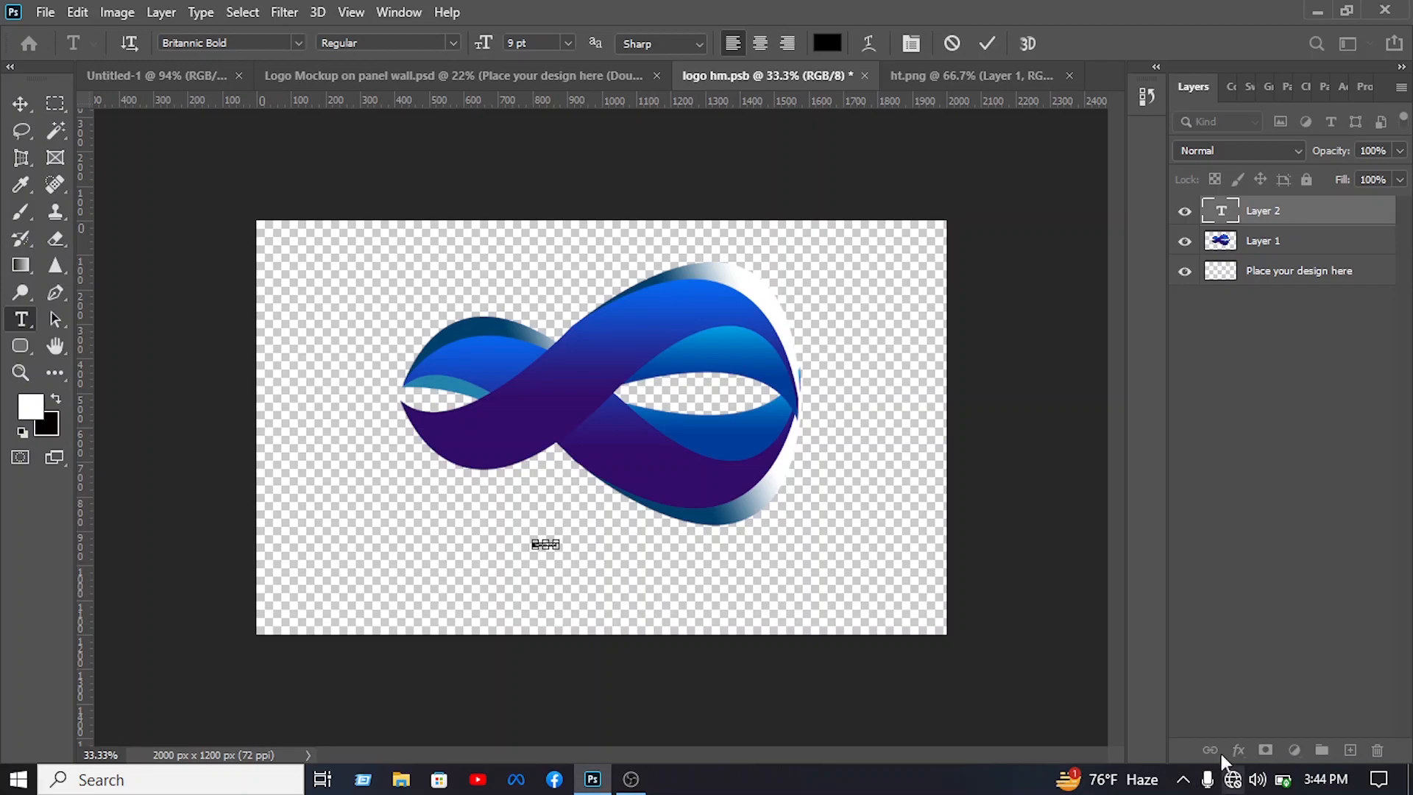
pyautogui.click(568, 43)
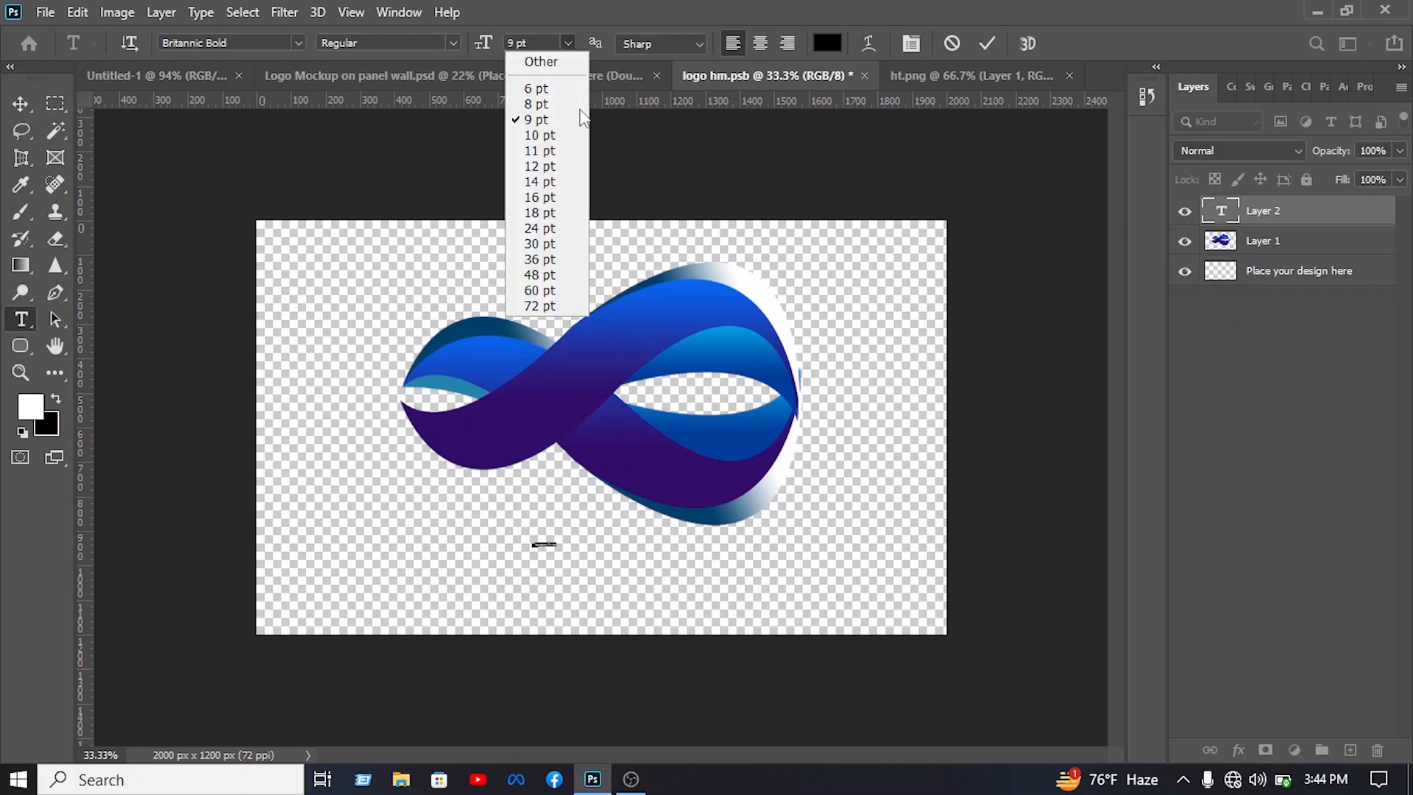
pyautogui.click(540, 261)
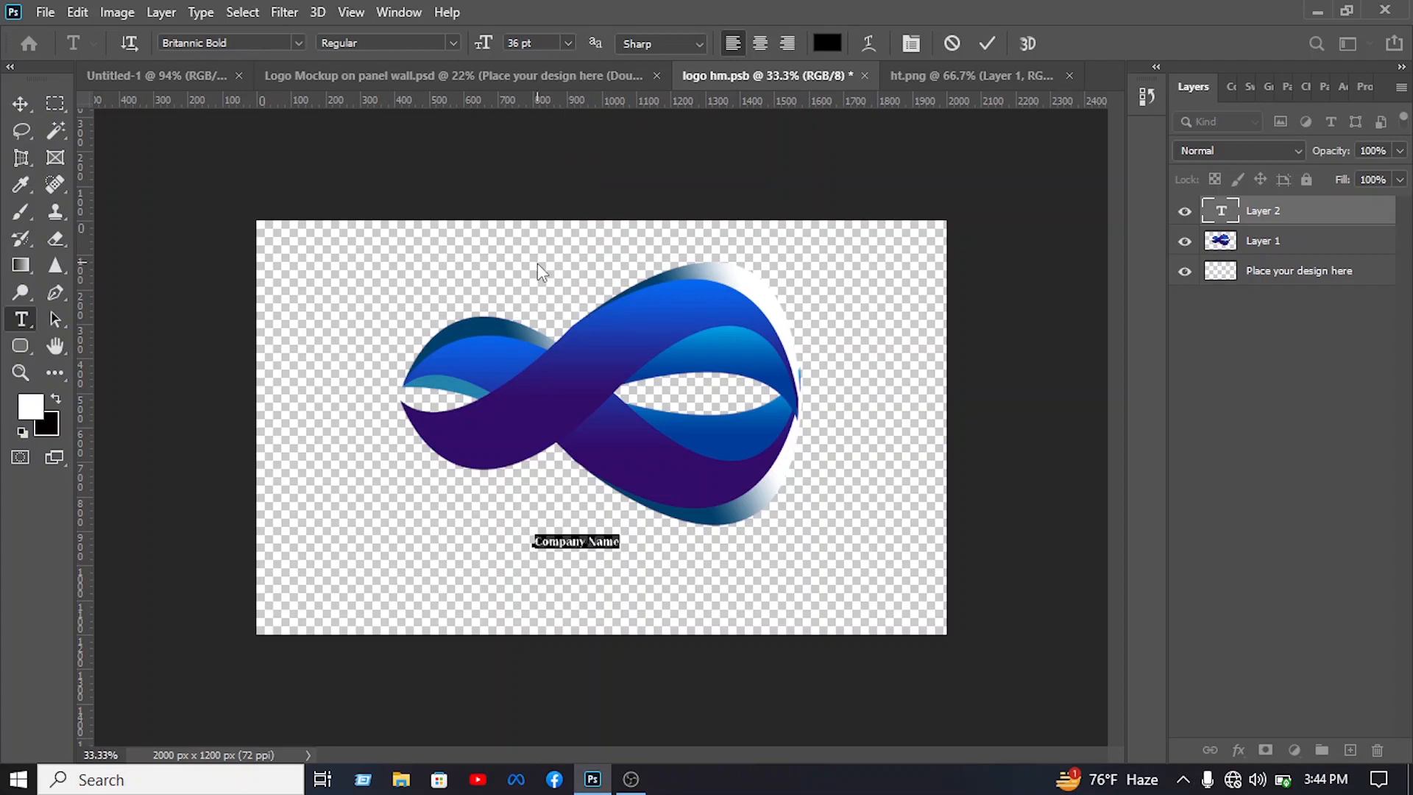
pyautogui.click(568, 43)
pyautogui.click(544, 288)
pyautogui.click(20, 103)
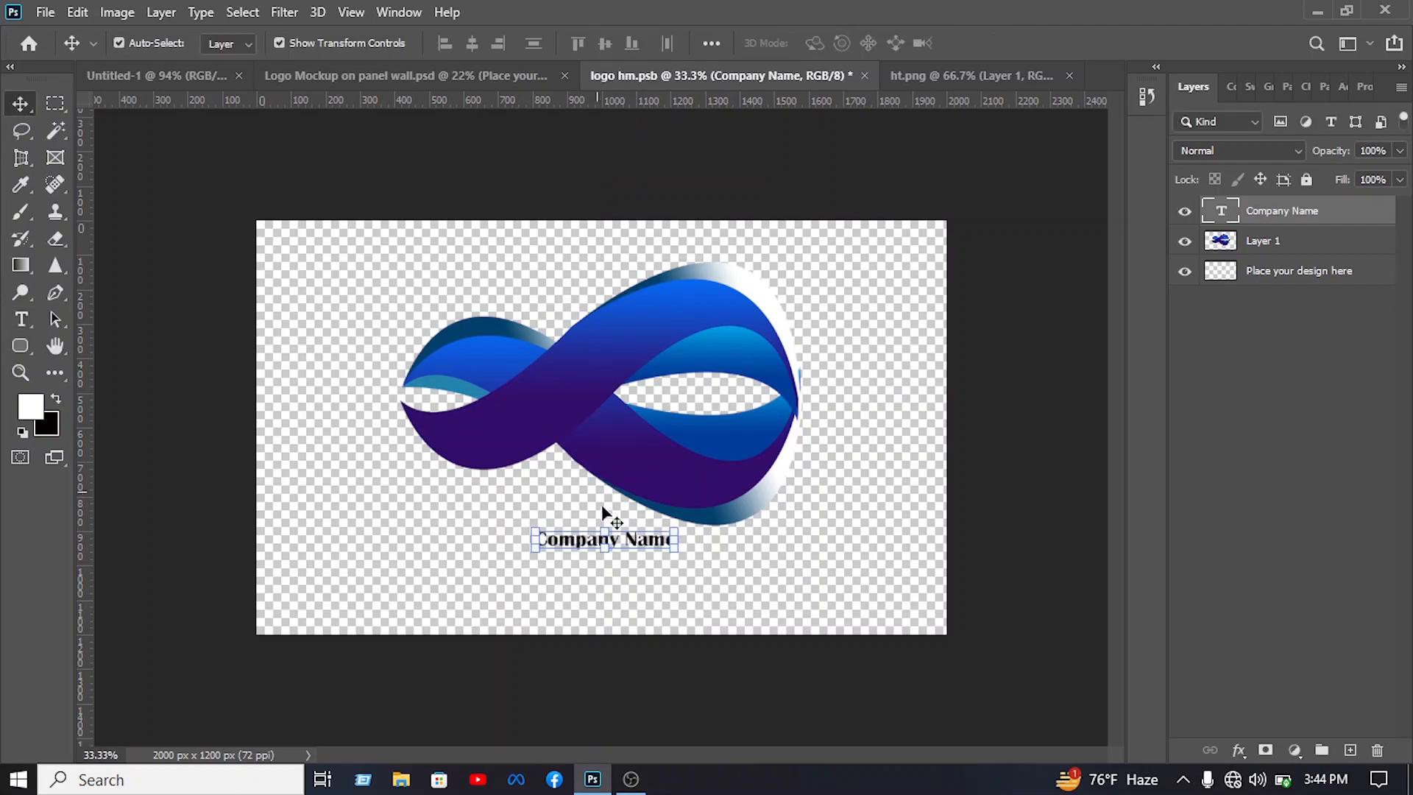
# Scale the Company Name text to about 202% and place it beneath the logo at about X 962 px, Y 978 px
pyautogui.moveTo(789, 473); pyautogui.dragTo(805, 457)
pyautogui.moveTo(747, 548); pyautogui.dragTo(685, 567)
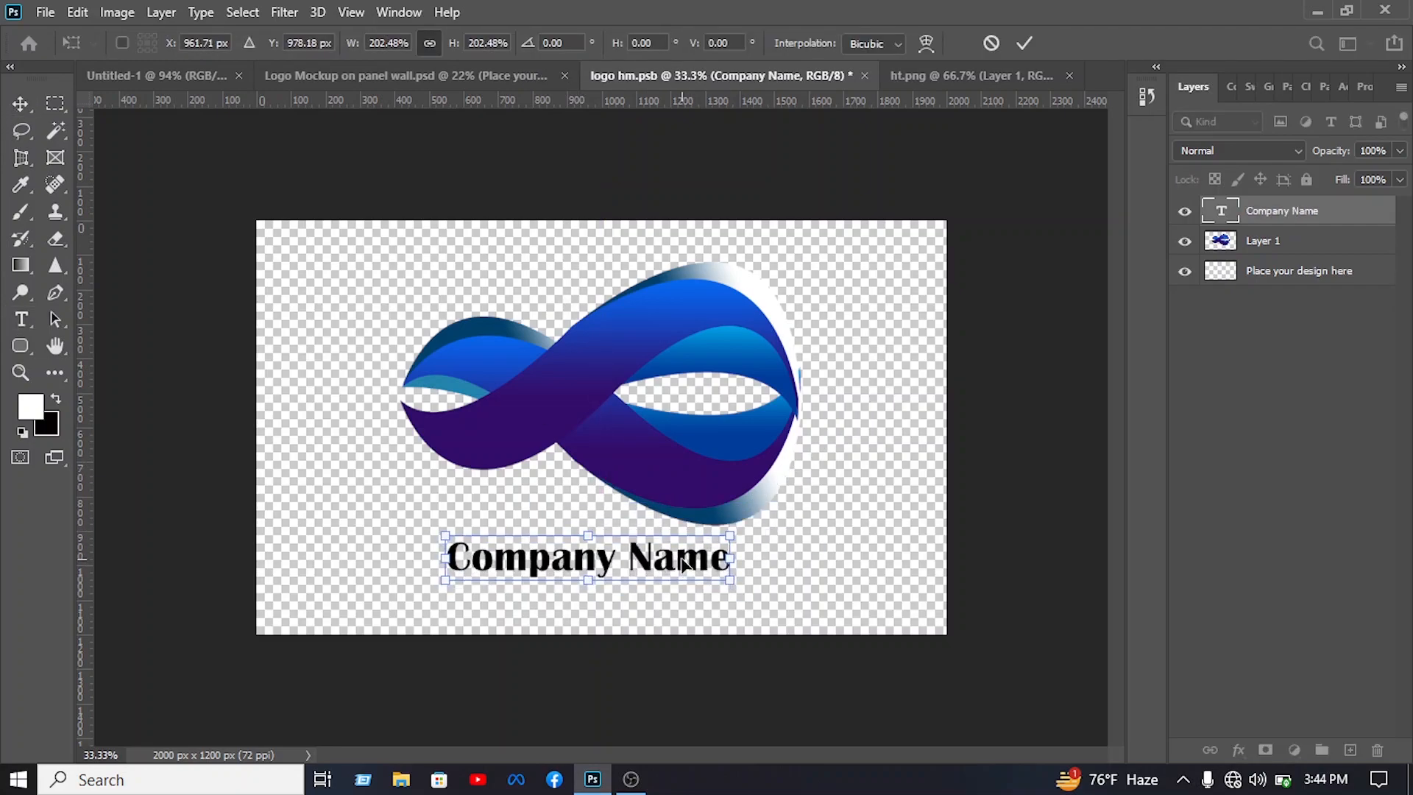
pyautogui.press('Return')
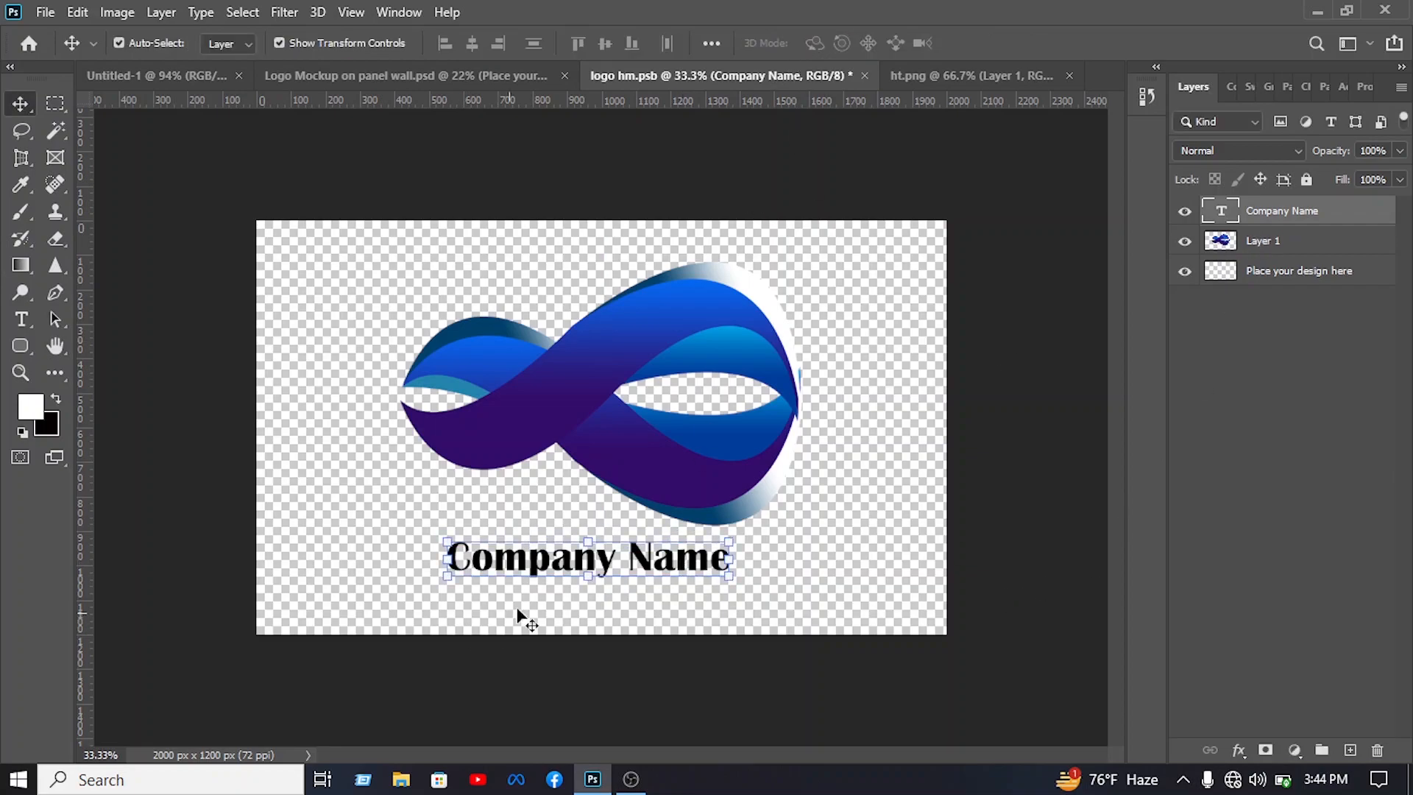
# Recolour the Company Name text dark navy blue, trying colours sampled from the logo before adjusting the hue
pyautogui.doubleClick(548, 574)
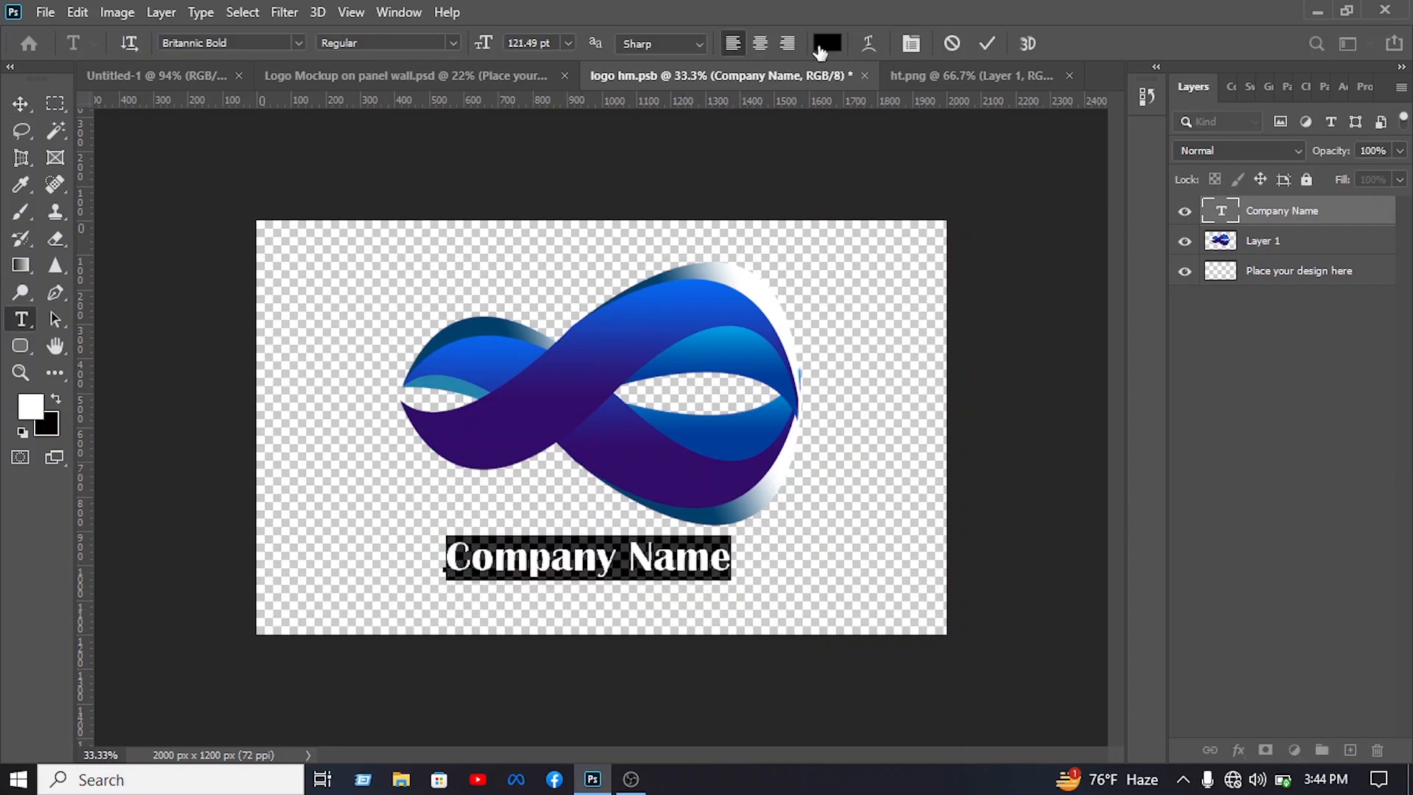
pyautogui.click(828, 44)
pyautogui.click(550, 407)
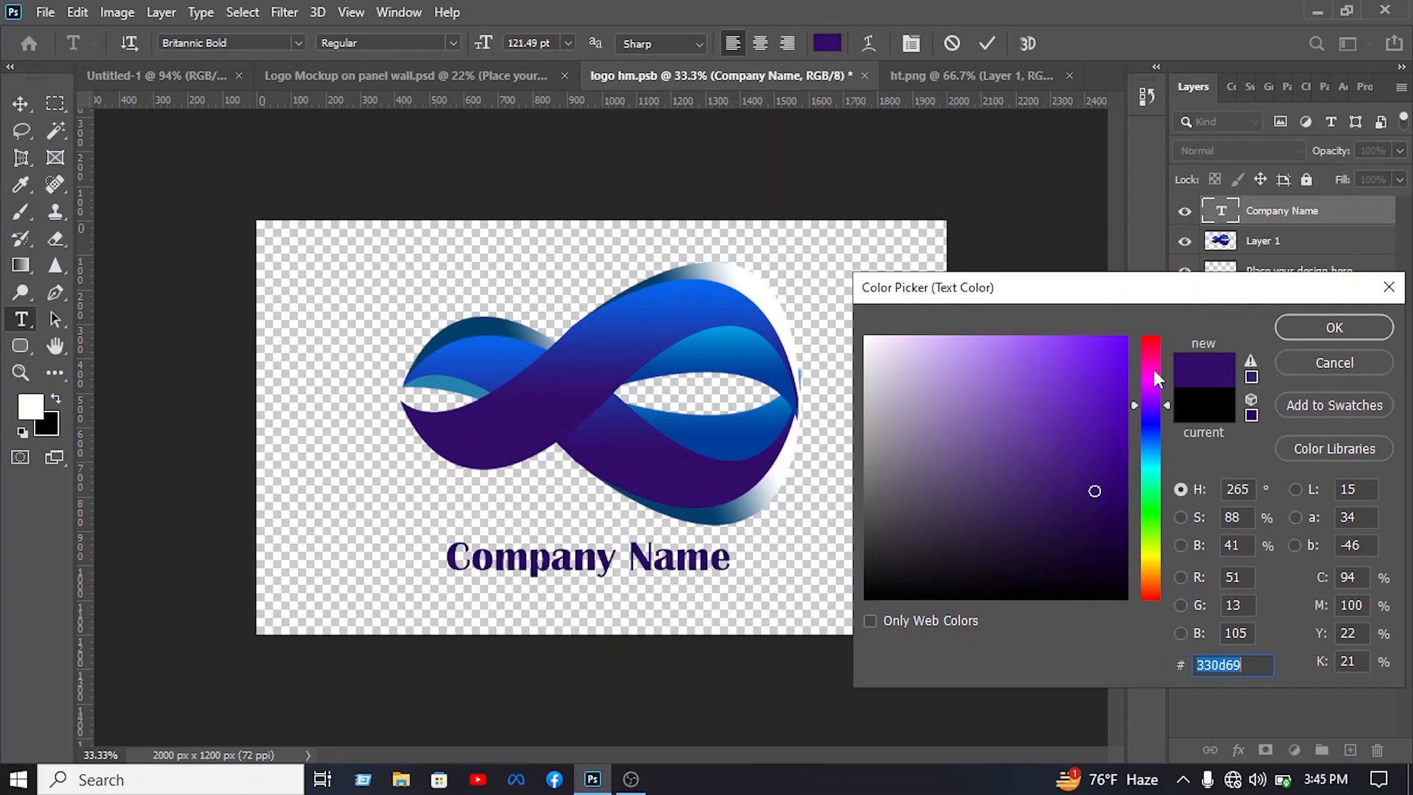
pyautogui.click(439, 338)
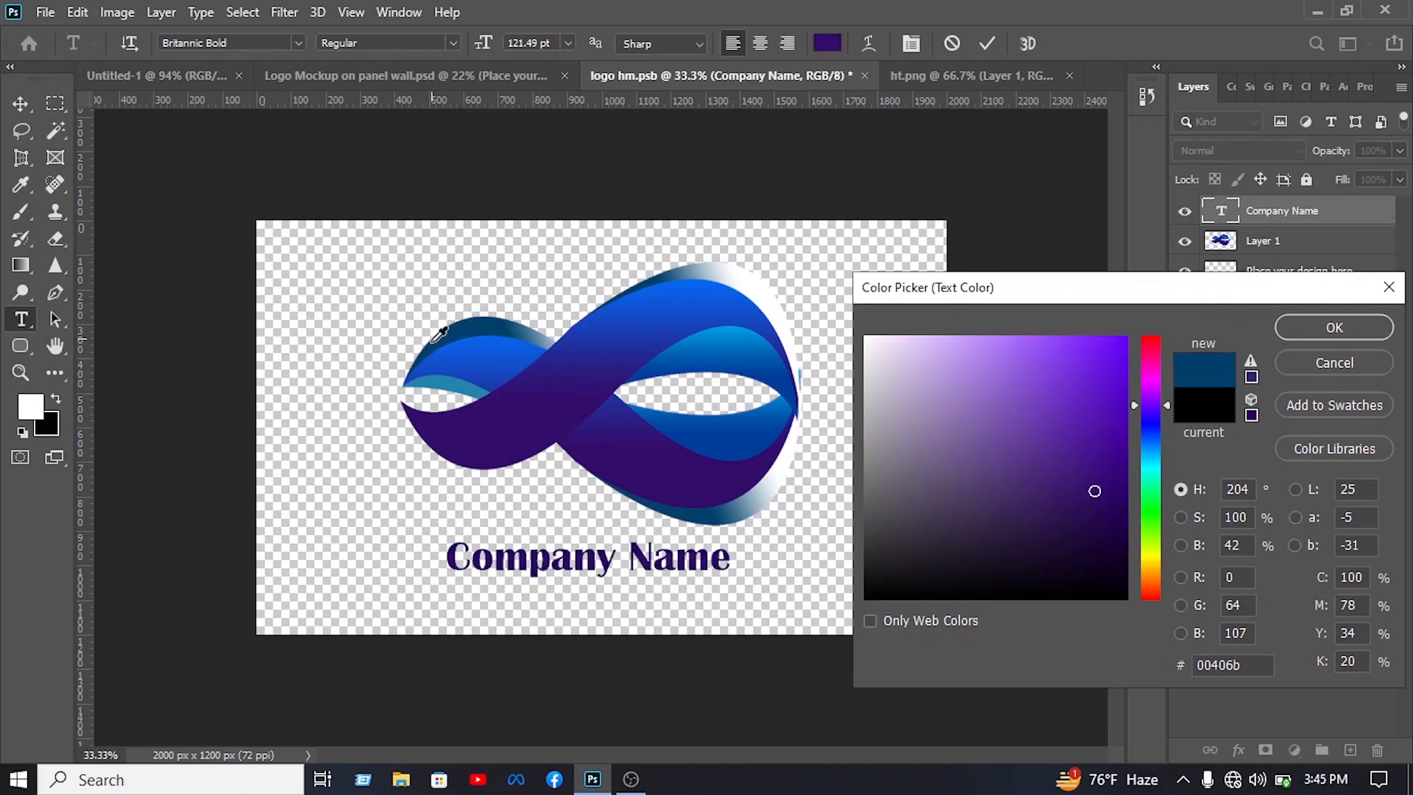
pyautogui.moveTo(1113, 476)
pyautogui.mouseDown()
pyautogui.moveTo(1130, 472)
pyautogui.moveTo(1154, 415)
pyautogui.mouseUp()
pyautogui.click(1348, 326)
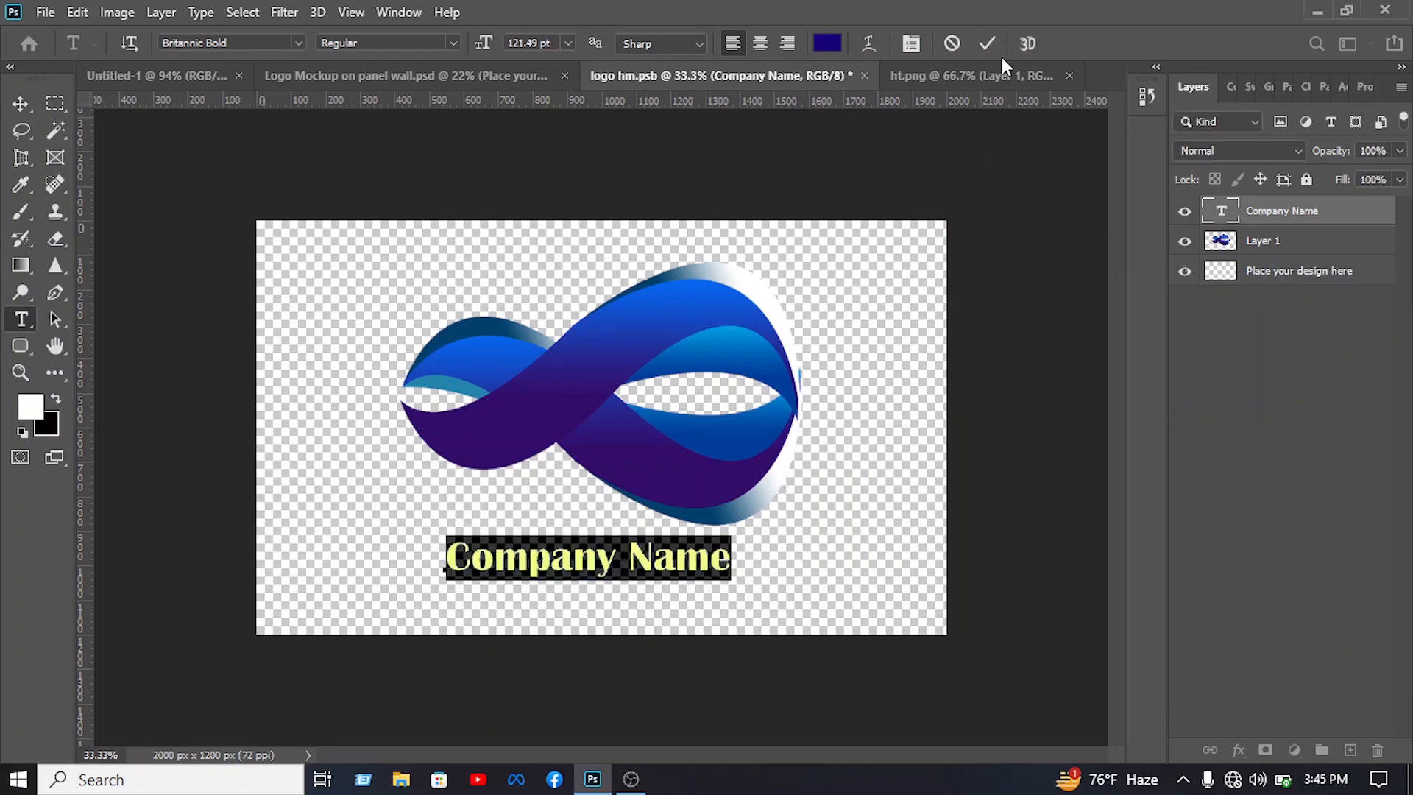
pyautogui.click(1007, 360)
# Scale the Company Name text to about 125%, centre it below the logo at X 1000 px, Y 1020 px, and deselect all layers
pyautogui.click(722, 568)
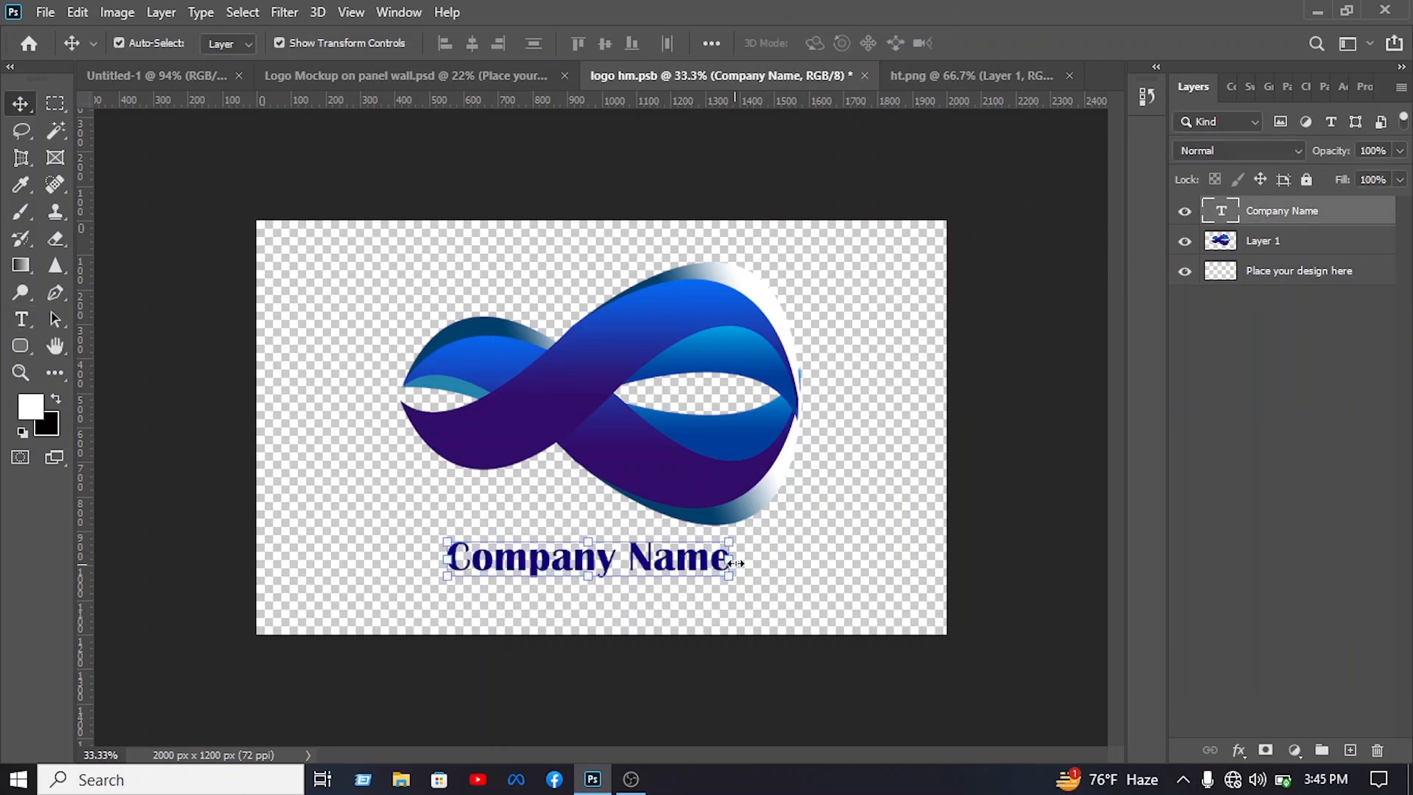
pyautogui.moveTo(826, 565); pyautogui.dragTo(731, 585)
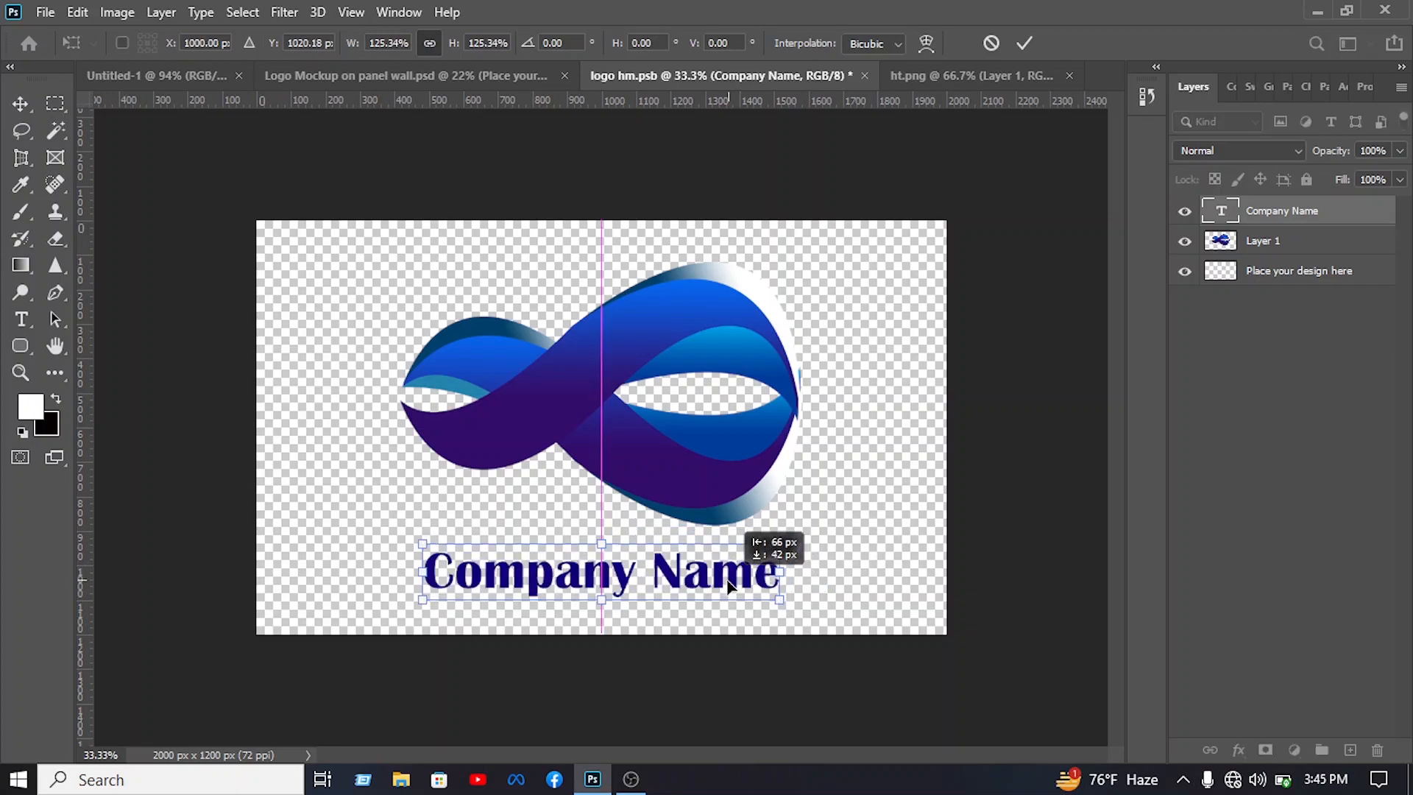
pyautogui.click(1024, 42)
pyautogui.click(944, 413)
pyautogui.click(688, 382)
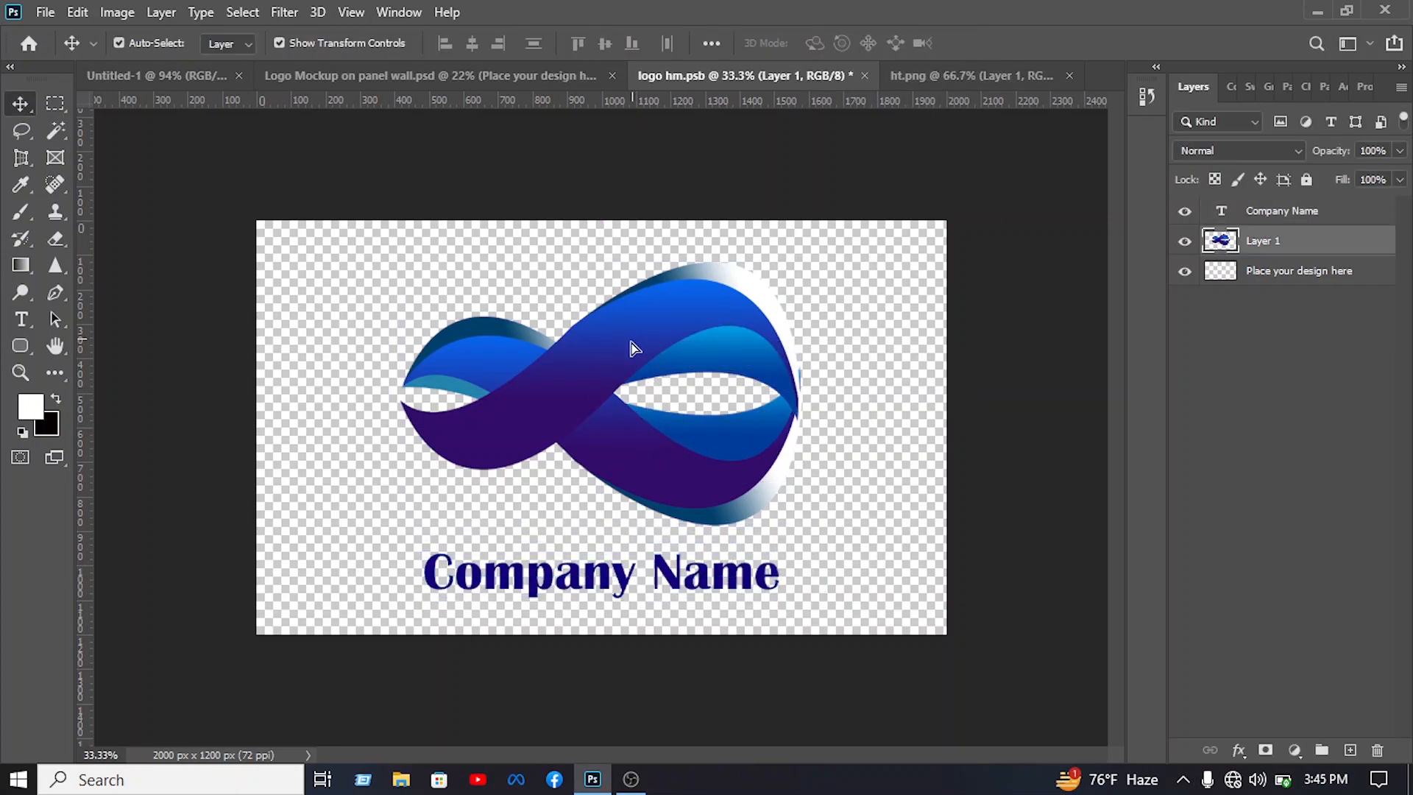
pyautogui.click(892, 403)
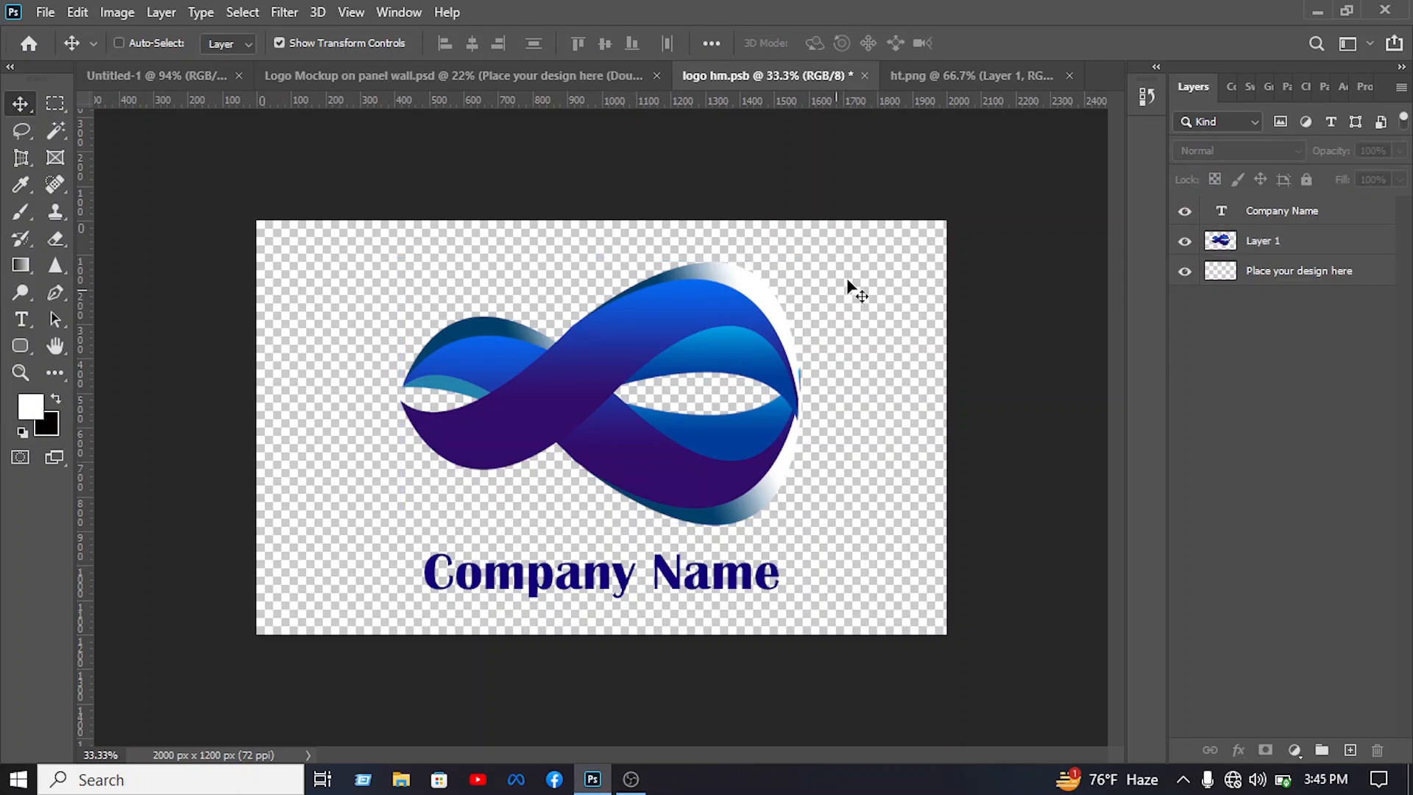
# Save logo hm.psb, close it and ht.png to return to the updated wall mockup, and deselect the design layer
pyautogui.hotkey('ctrl', 's')
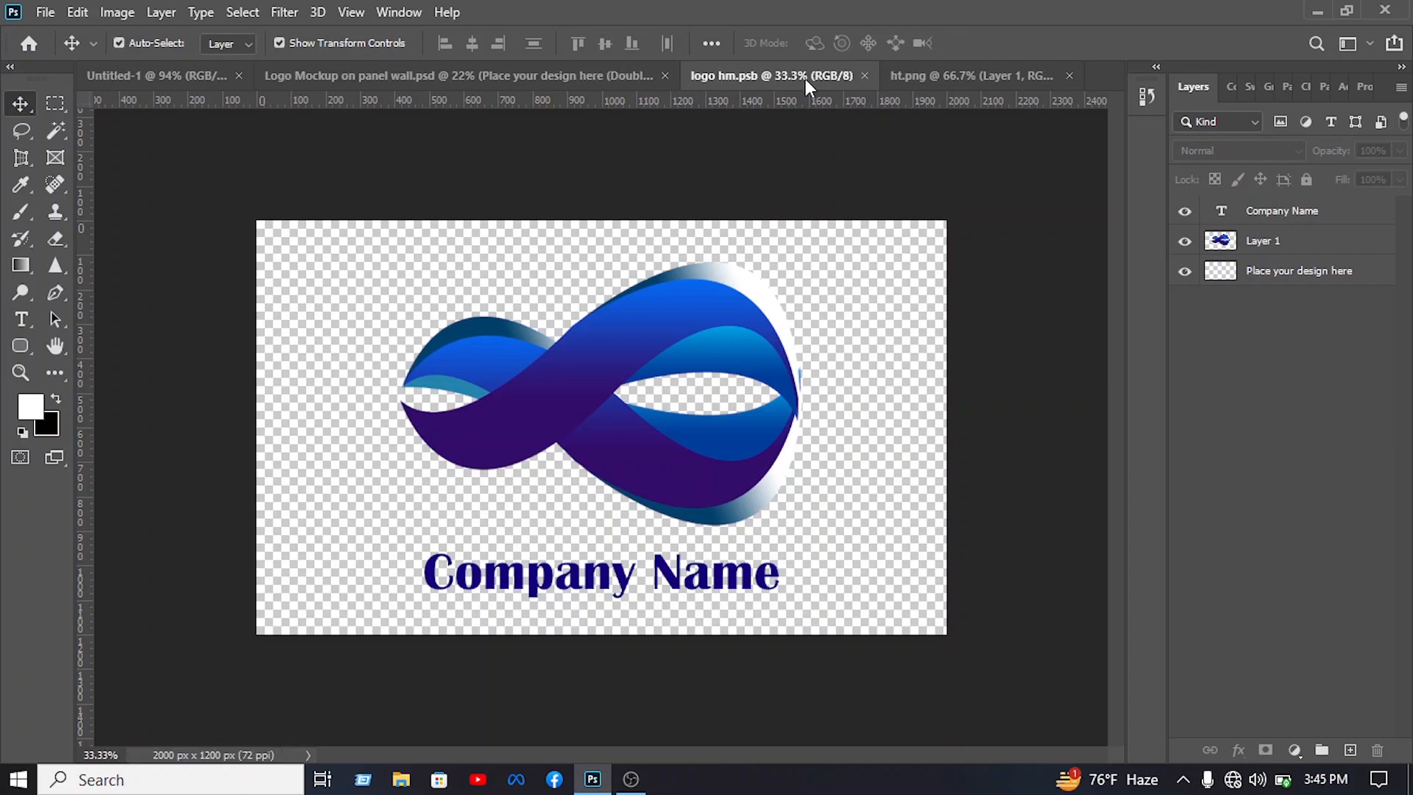
pyautogui.click(865, 75)
pyautogui.click(1003, 76)
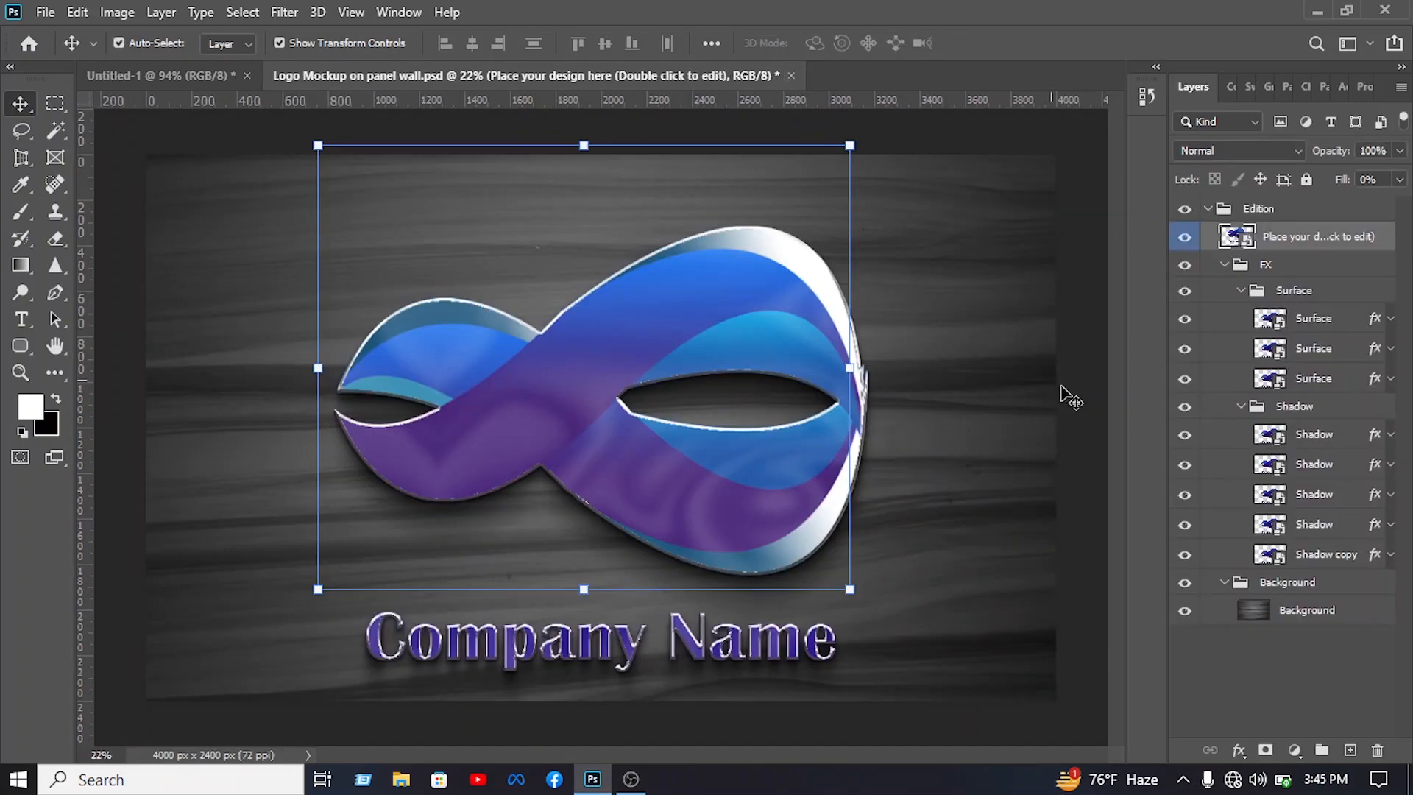
pyautogui.click(1019, 395)
pyautogui.click(1093, 451)
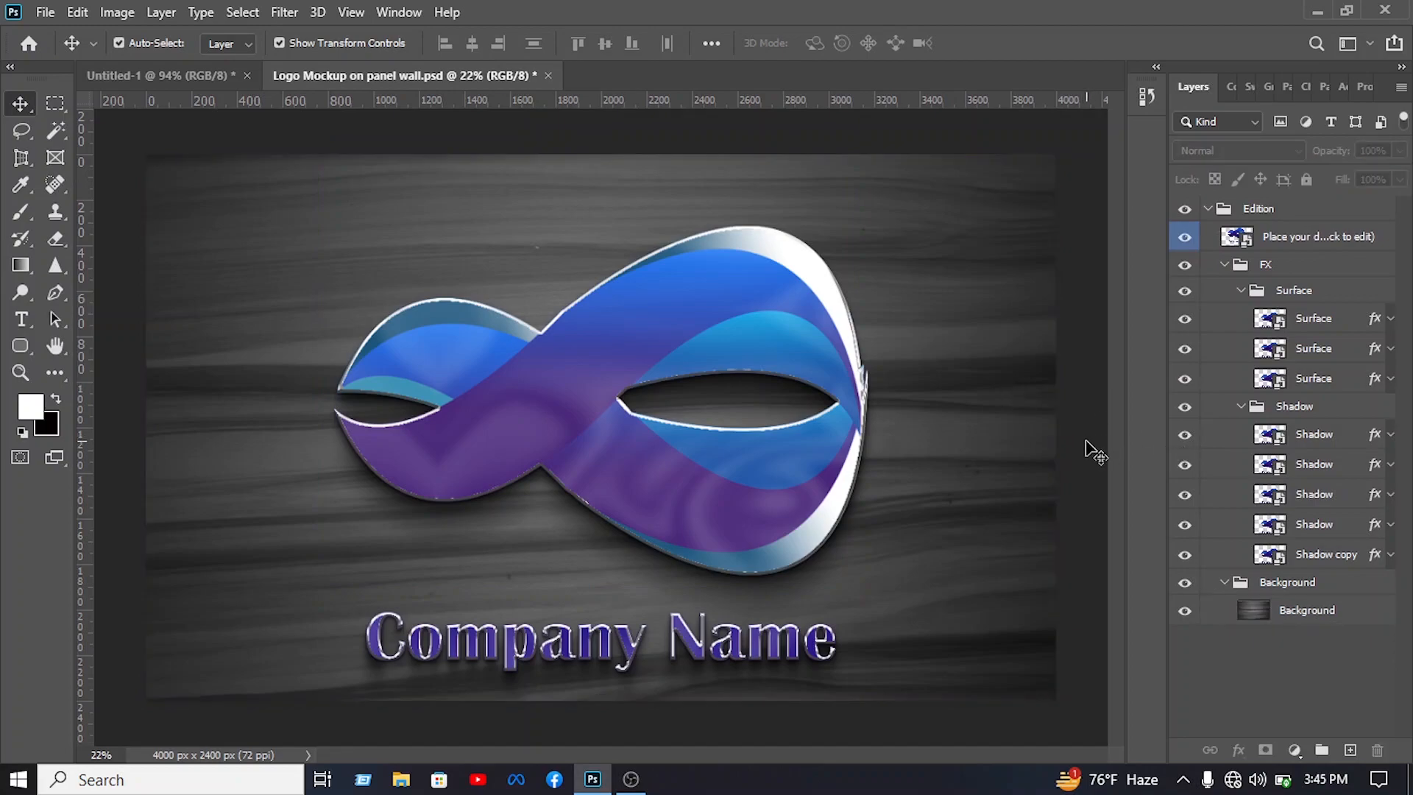